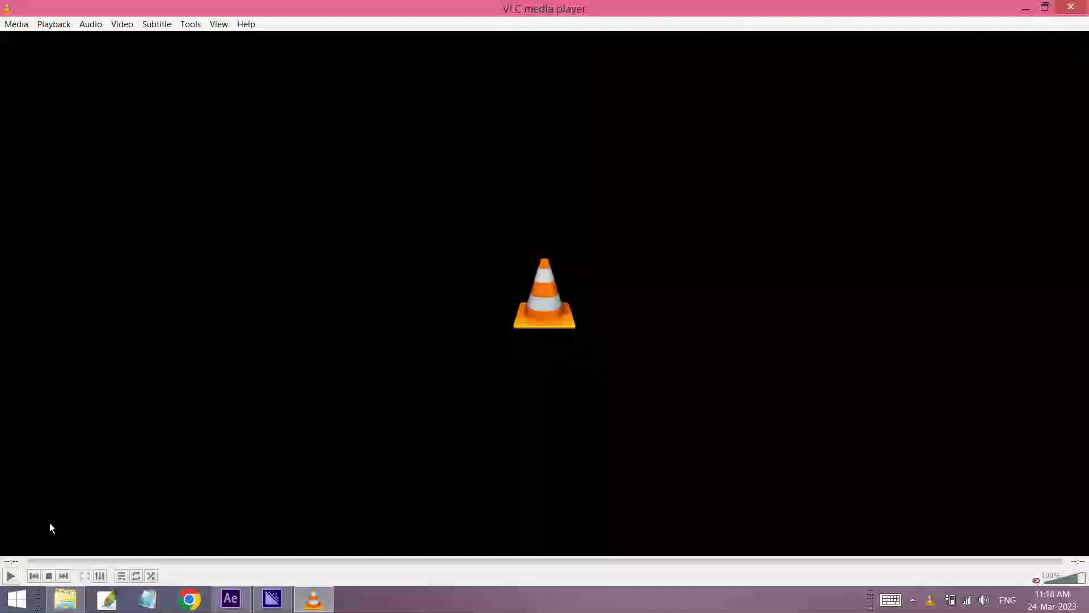
Step: Play the finished Final2.mp4 title clip in VLC, pause it, and replay it from 00:00
{"action": "left_click", "coordinate": [13, 578]}
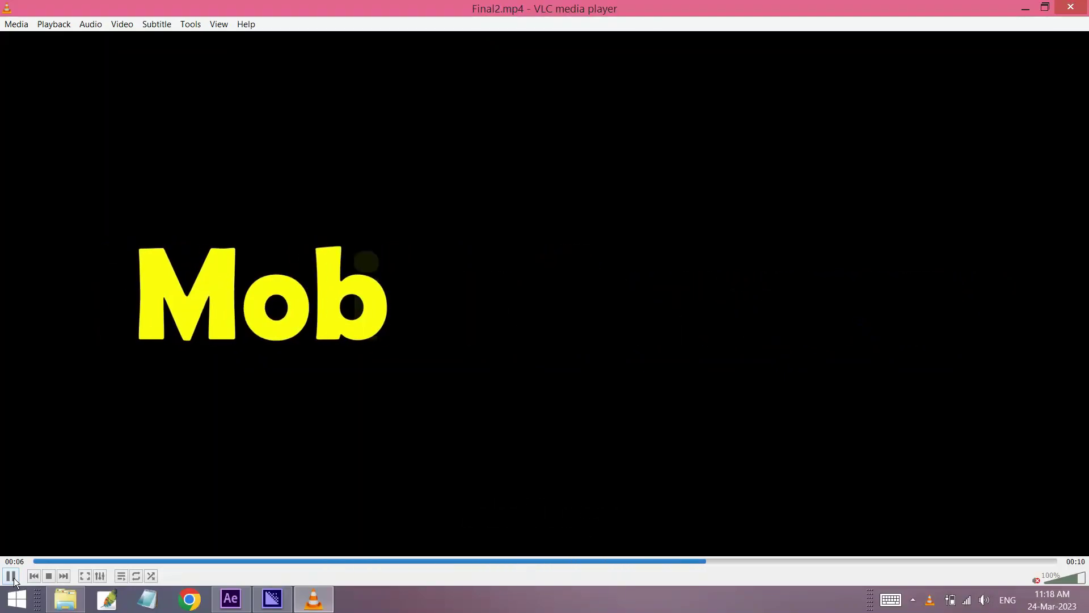
{"action": "left_click", "coordinate": [12, 576]}
{"action": "left_click", "coordinate": [40, 561]}
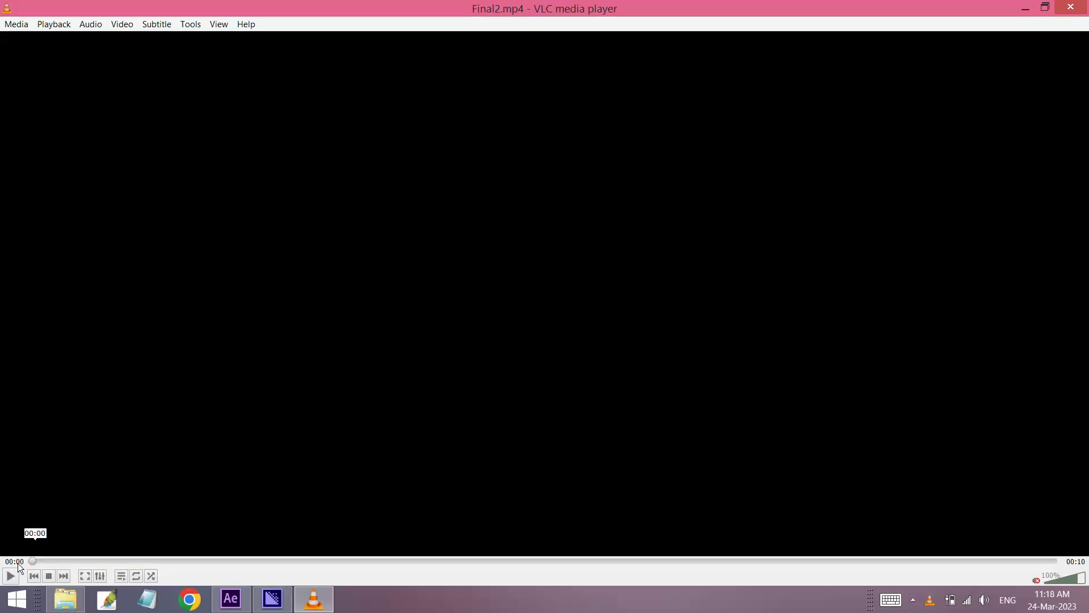
{"action": "left_click", "coordinate": [9, 576]}
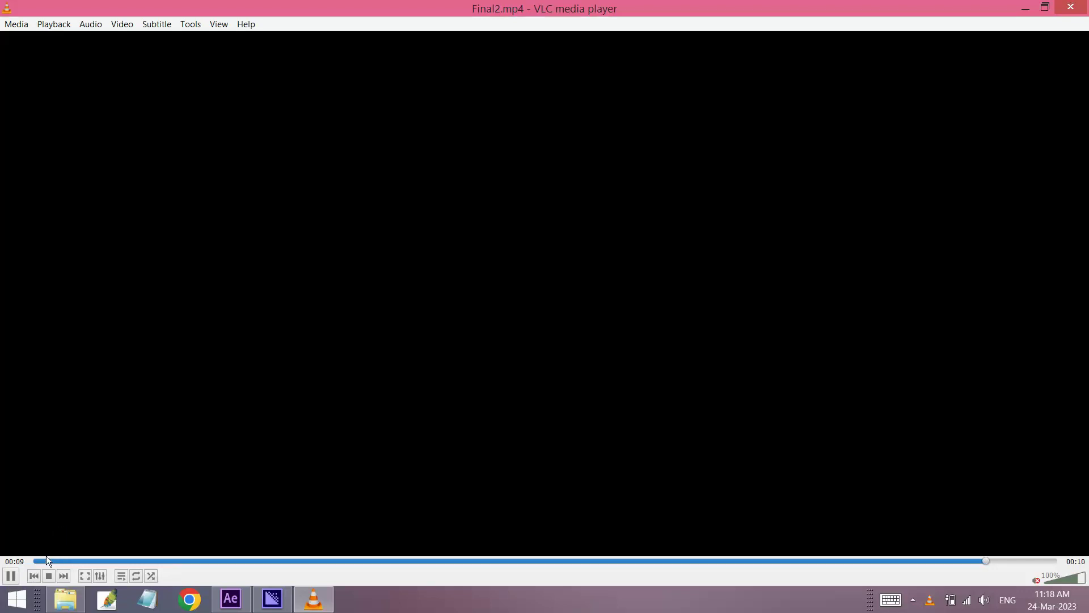
{"action": "left_click", "coordinate": [10, 576]}
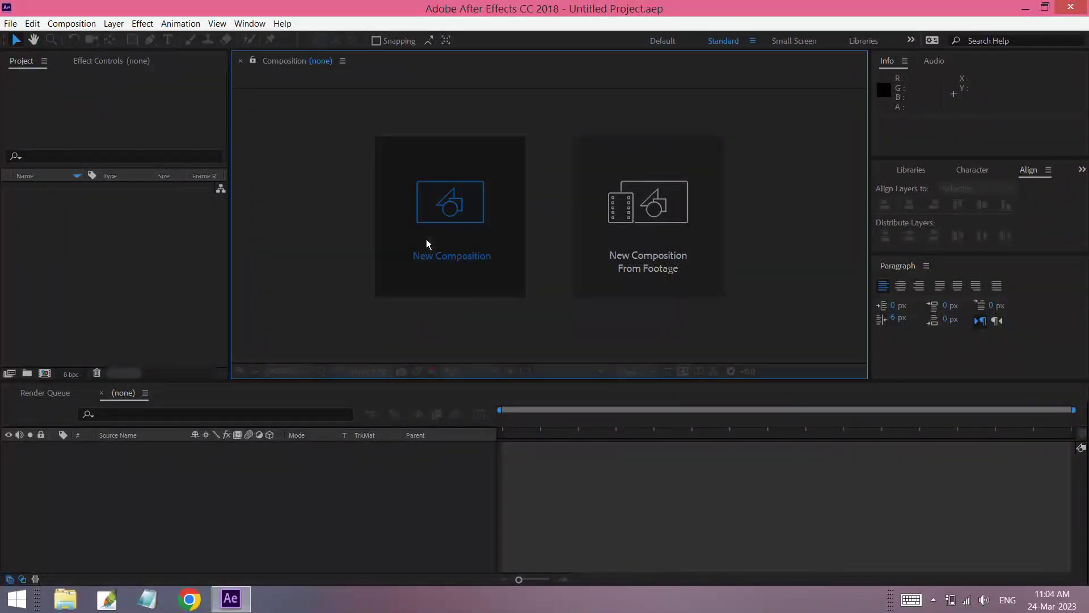
Step: Create Comp 1 at 1920×1080, 60 fps, with a 0:00:10:00 duration
{"action": "left_click", "coordinate": [427, 239]}
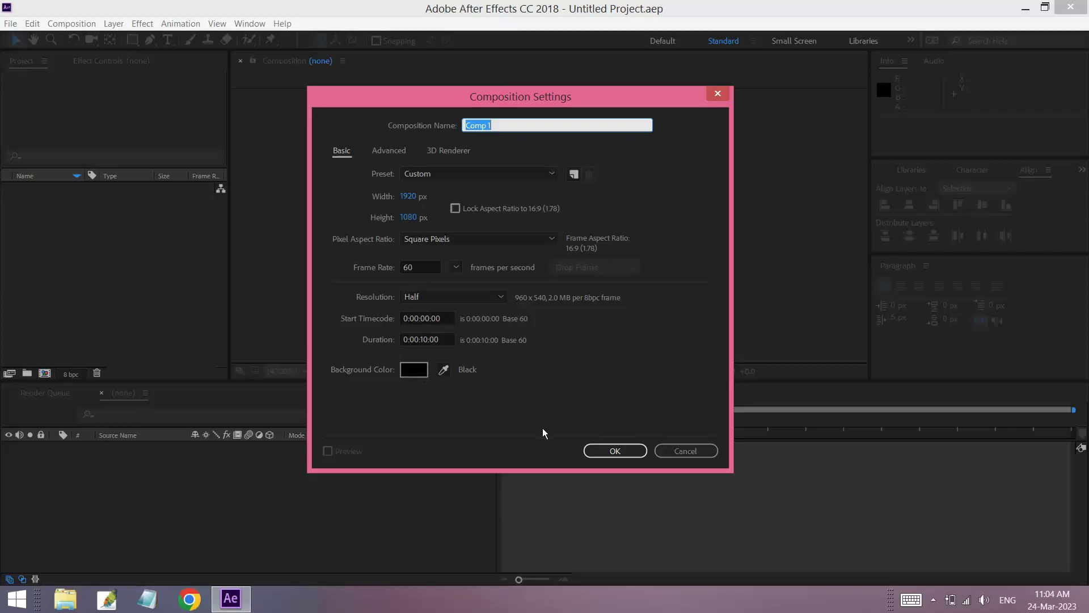
{"action": "left_click", "coordinate": [588, 453]}
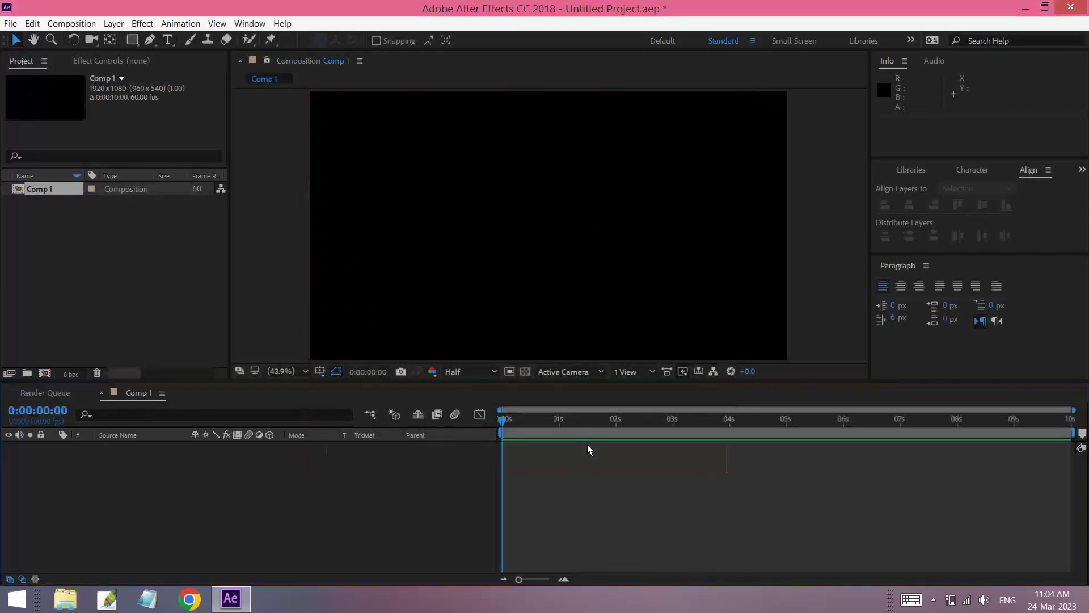
Step: Add a 1920×1080 Black Solid 1 layer to the timeline, then deselect it
{"action": "right_click", "coordinate": [302, 485]}
{"action": "mouse_move", "coordinate": [355, 356]}
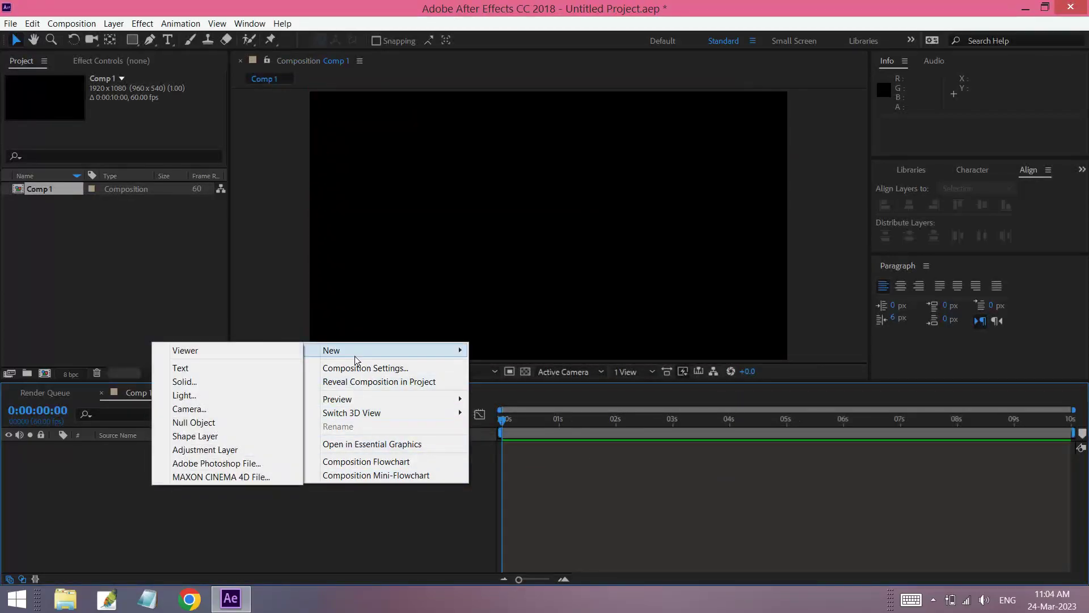
{"action": "left_click", "coordinate": [260, 383]}
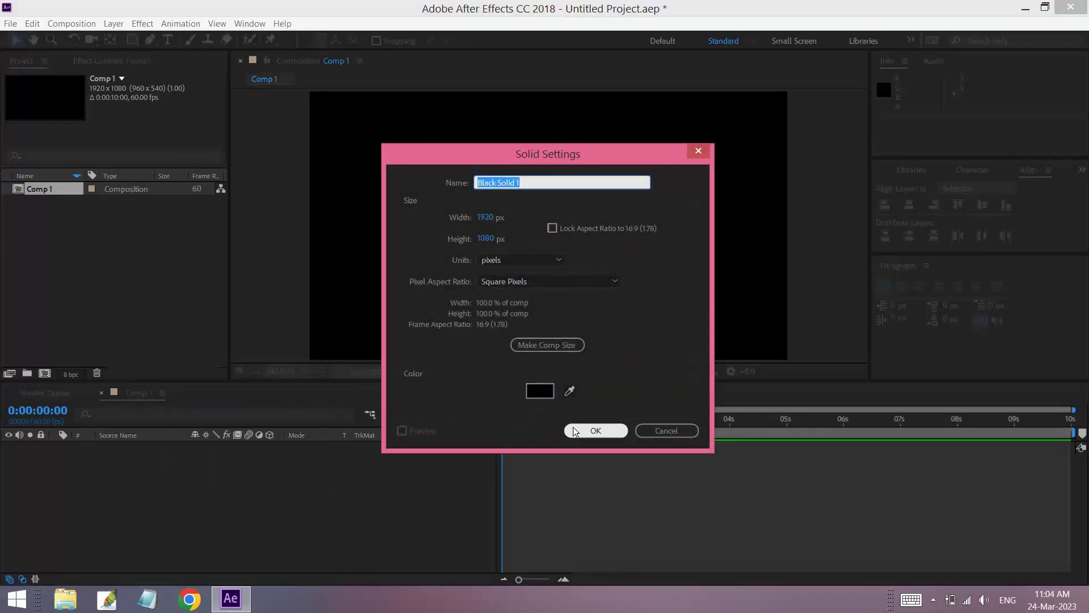
{"action": "left_click", "coordinate": [577, 430]}
{"action": "left_click", "coordinate": [377, 536]}
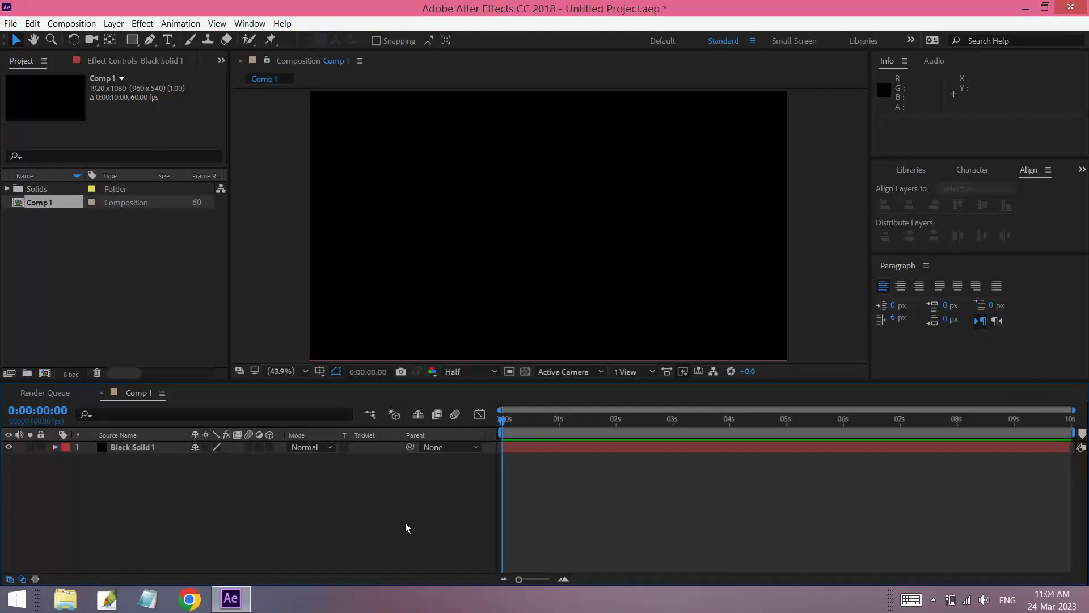
Step: Type 'MobileAreena' as a new text layer in the Composition viewer
{"action": "left_click", "coordinate": [167, 42]}
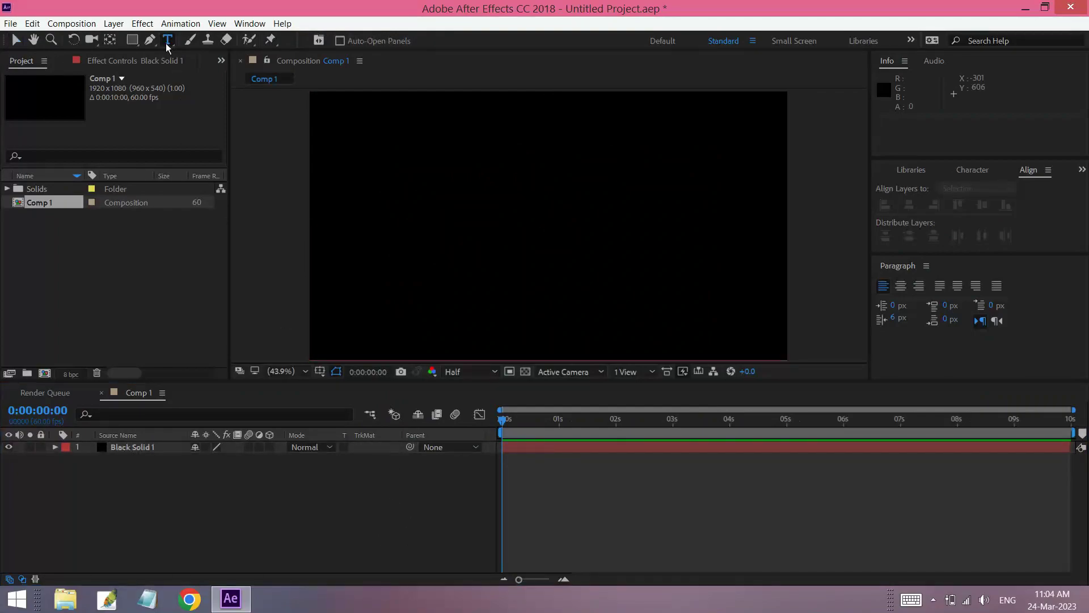
{"action": "left_click", "coordinate": [401, 223]}
{"action": "type", "text": "M"}
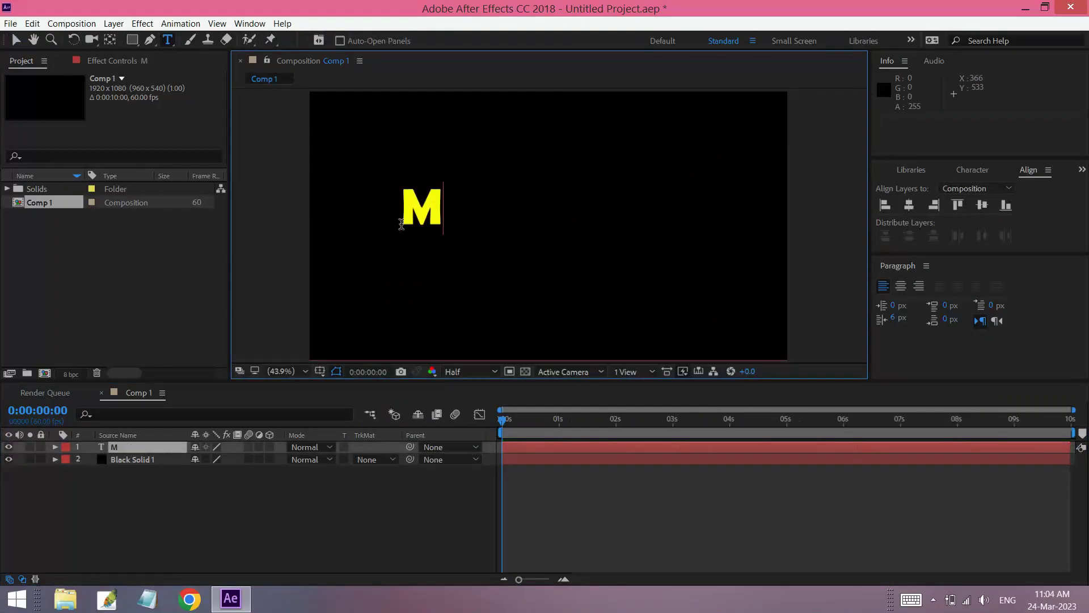
{"action": "type", "text": "obileAreen"}
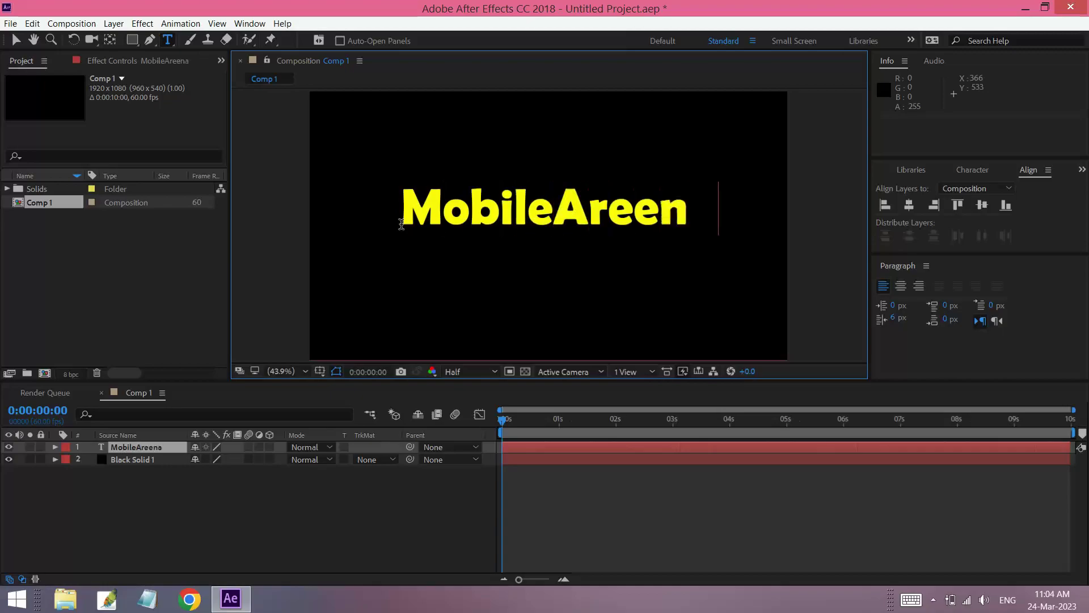
{"action": "type", "text": "a"}
{"action": "left_click", "coordinate": [17, 41]}
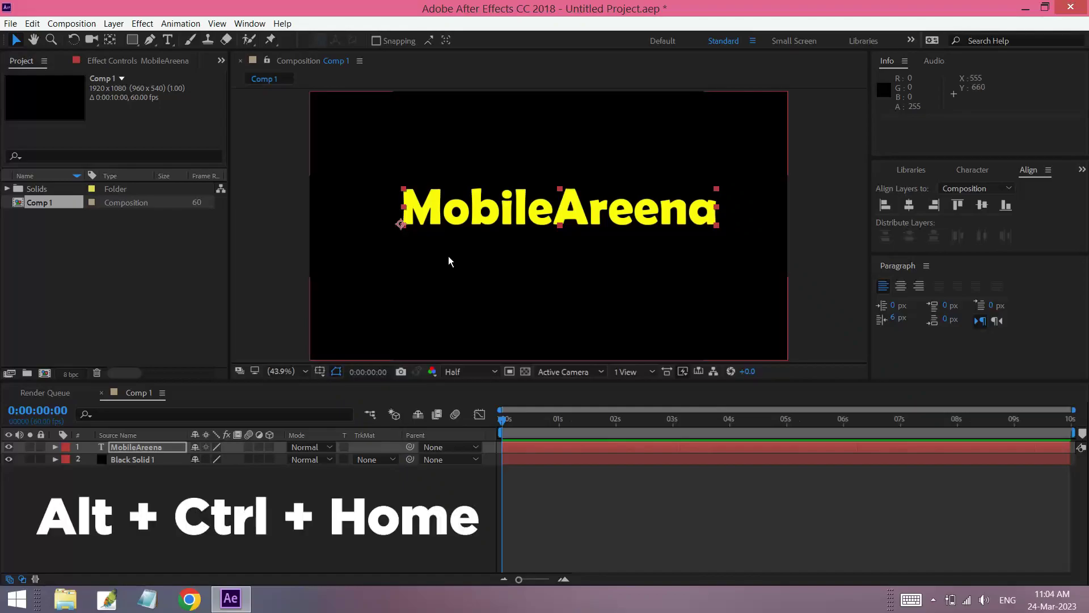
Step: Centre the text's anchor point and align MobileAreena horizontally and vertically in the frame
{"action": "key", "text": "ctrl+alt+Home"}
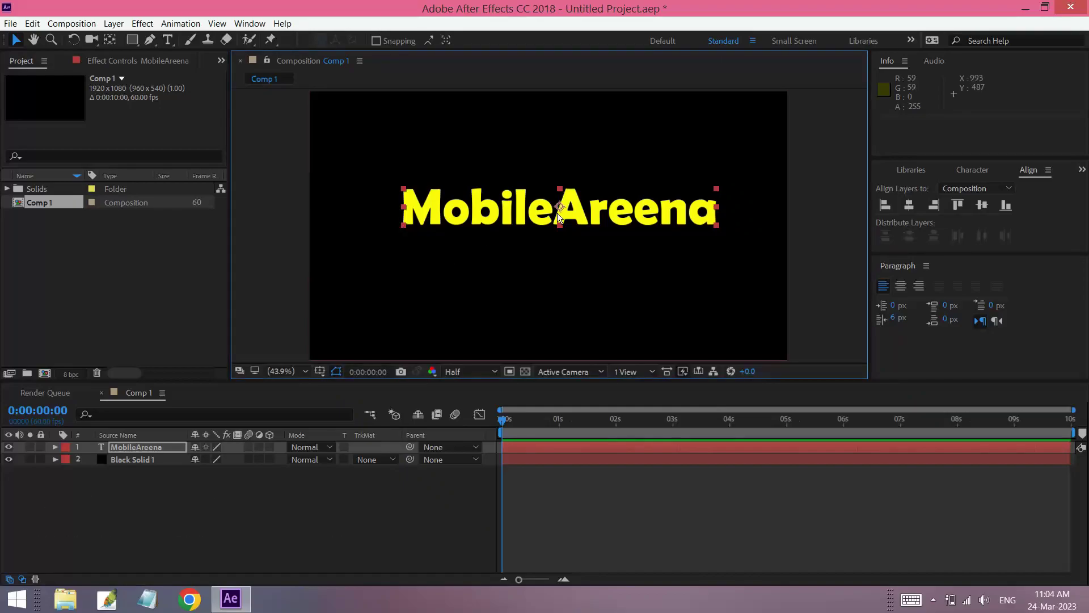
{"action": "left_click", "coordinate": [911, 206]}
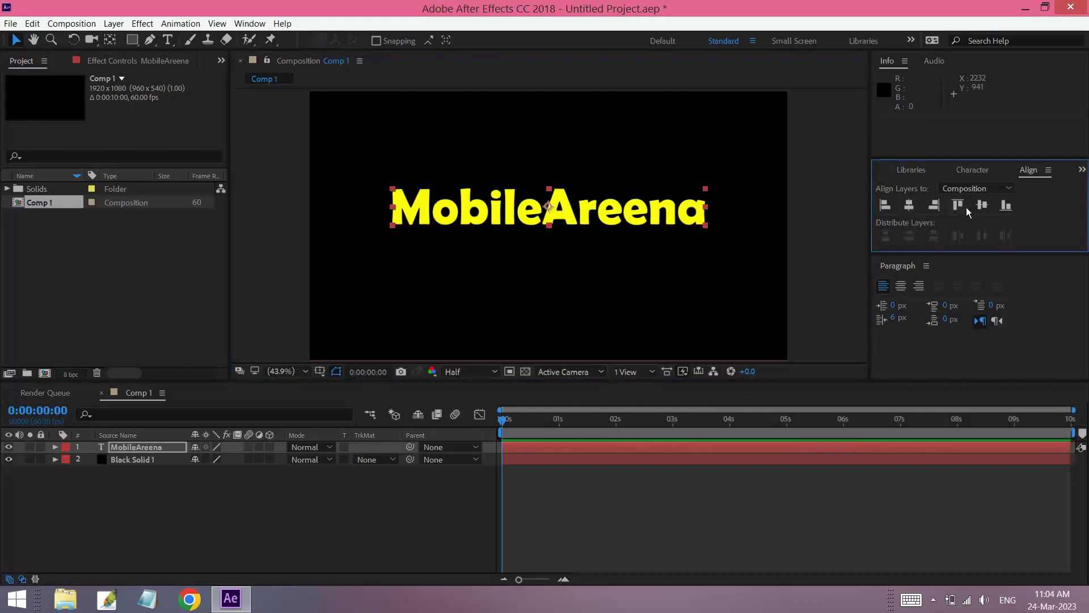
{"action": "left_click", "coordinate": [978, 206]}
Step: Scale the MobileAreena layer up to 133%
{"action": "left_click", "coordinate": [325, 531]}
{"action": "left_click", "coordinate": [156, 448]}
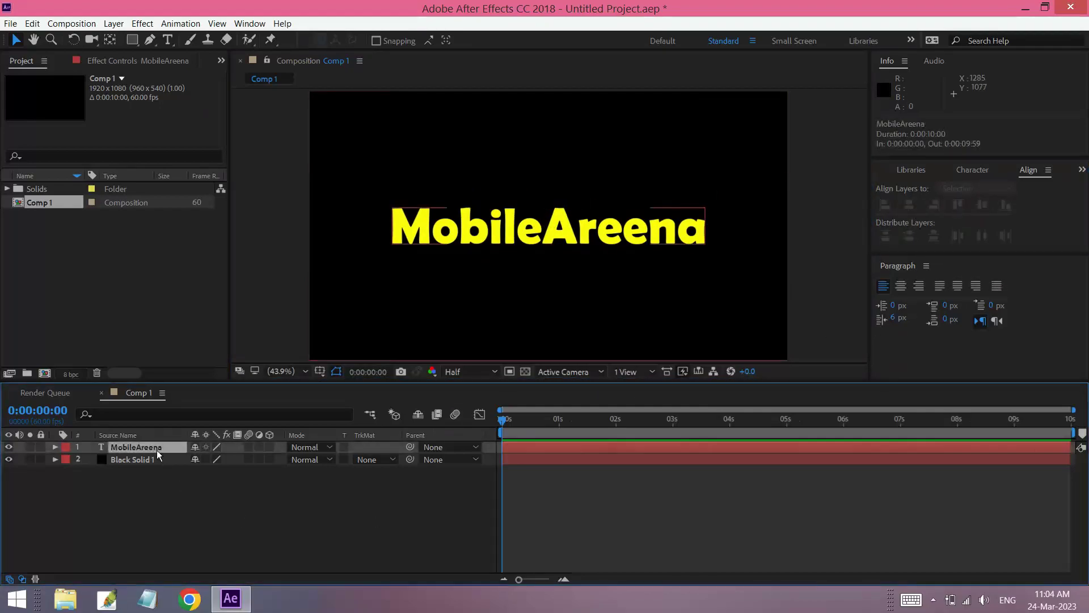
{"action": "key", "text": "s"}
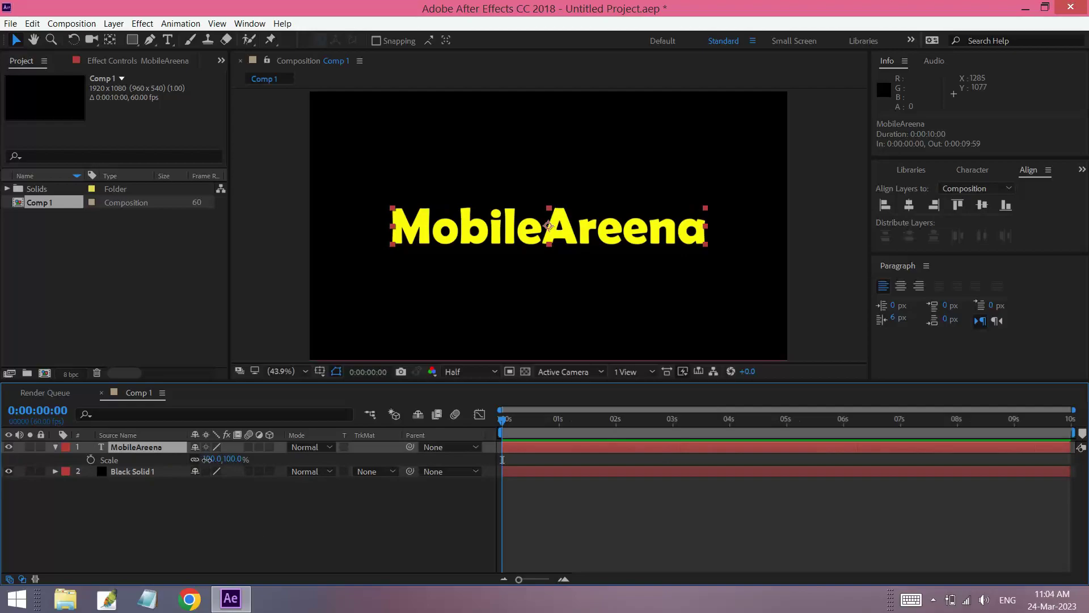
{"action": "left_click_drag", "start_coordinate": [213, 461], "coordinate": [231, 461]}
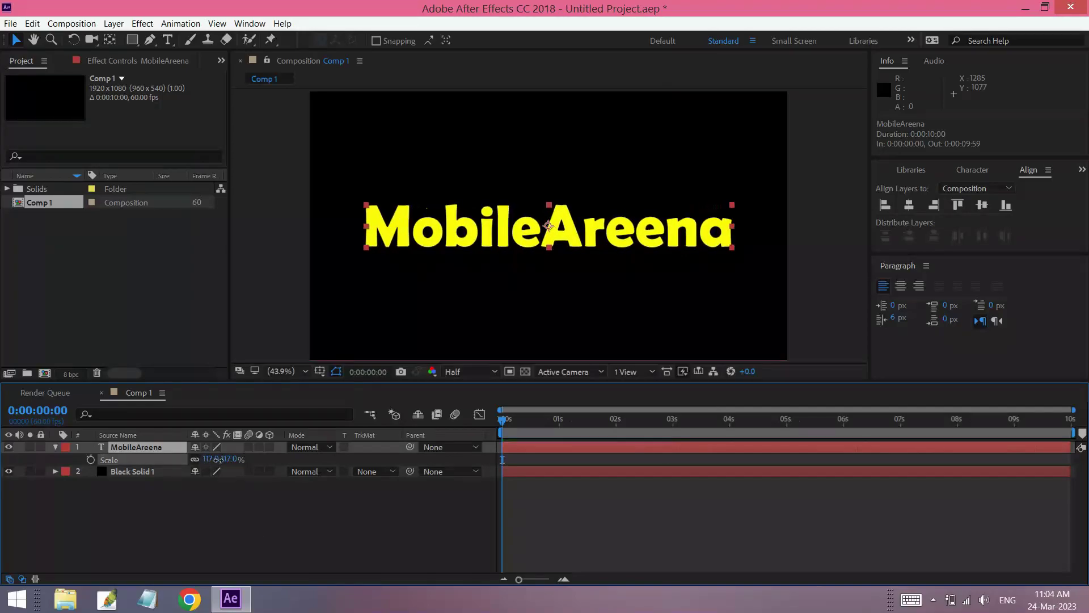
{"action": "left_click", "coordinate": [244, 533]}
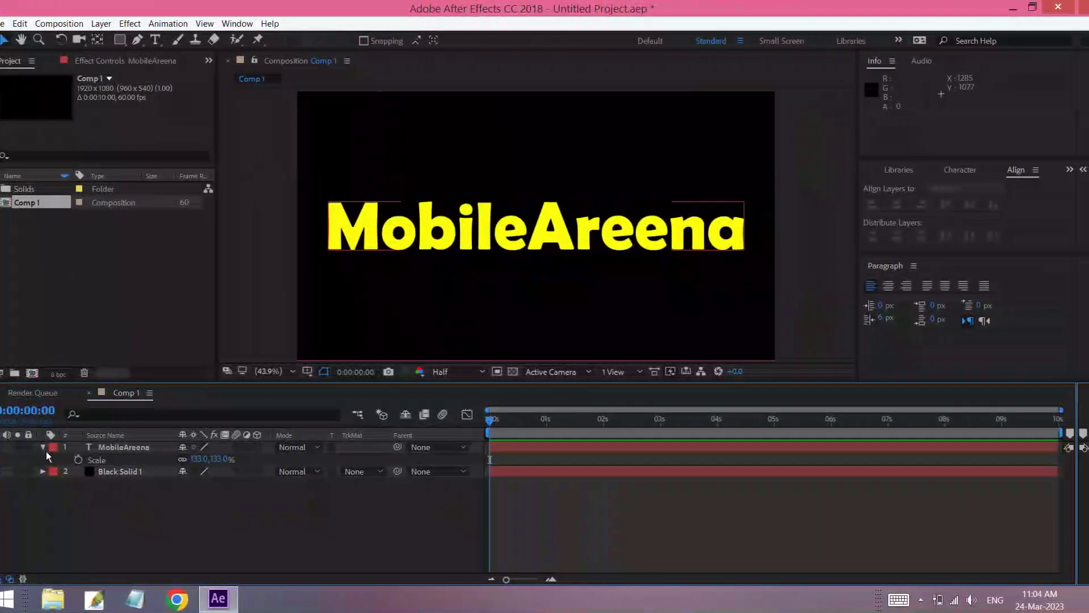
Step: Add a Position text animator to MobileAreena and add Opacity to Animator 1
{"action": "left_click", "coordinate": [55, 447]}
{"action": "left_click", "coordinate": [55, 447]}
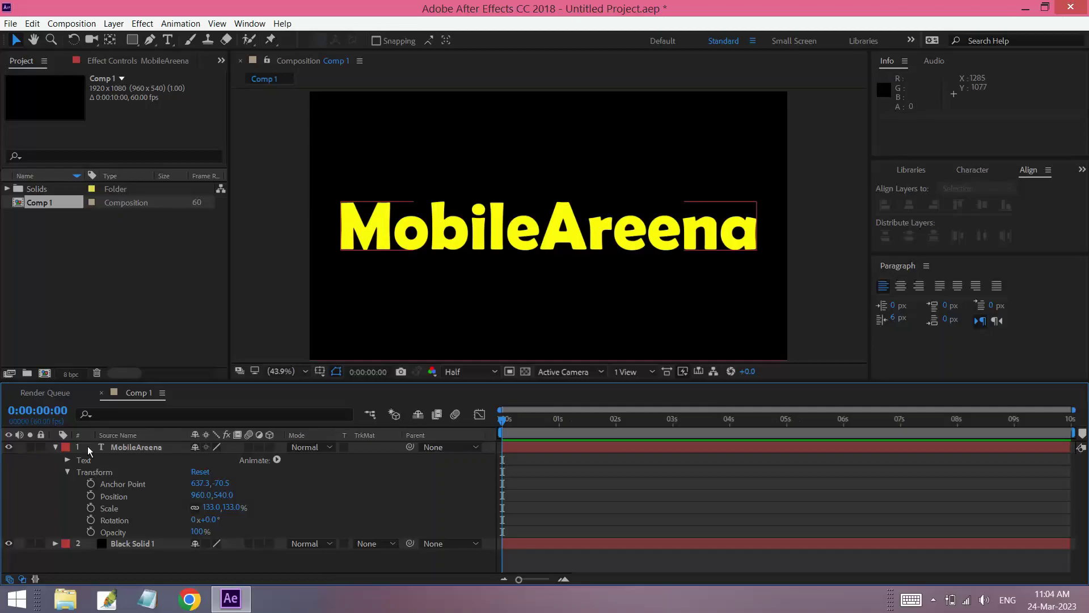
{"action": "left_click", "coordinate": [276, 461]}
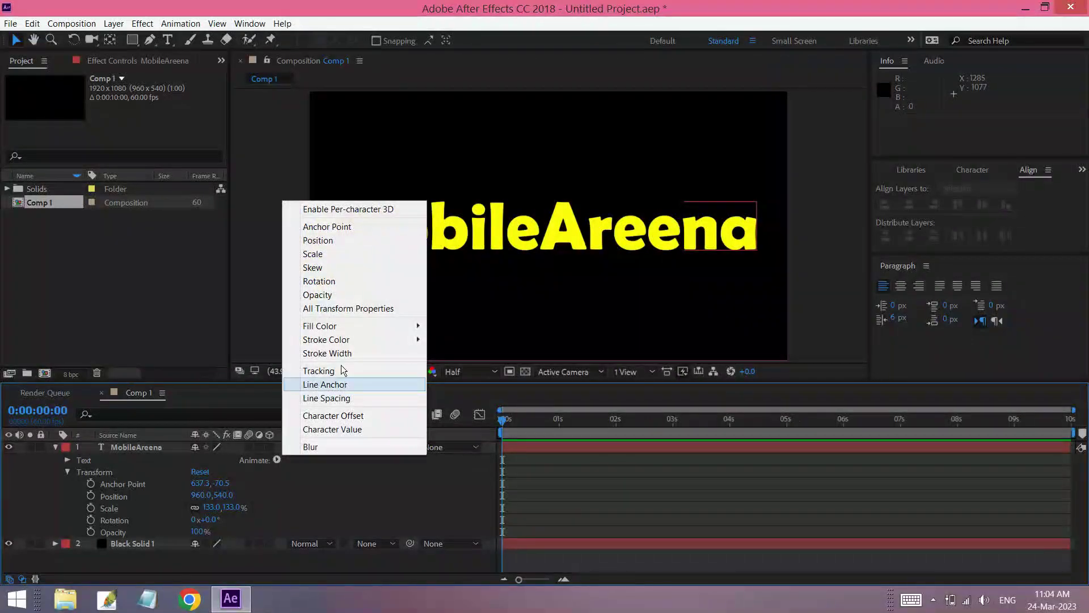
{"action": "left_click", "coordinate": [329, 244]}
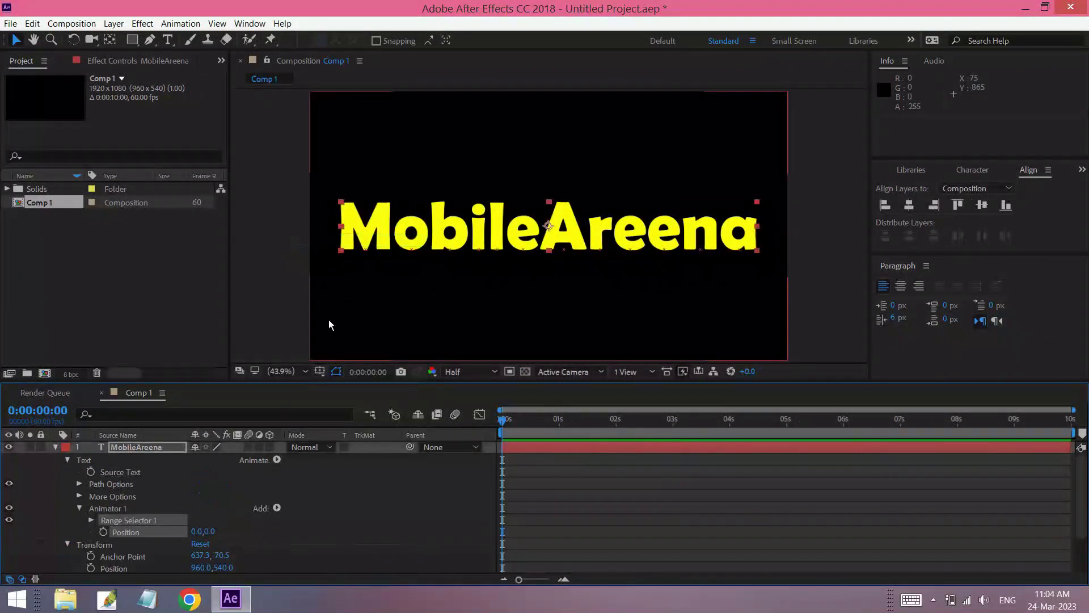
{"action": "left_click", "coordinate": [277, 507]}
{"action": "mouse_move", "coordinate": [306, 510]}
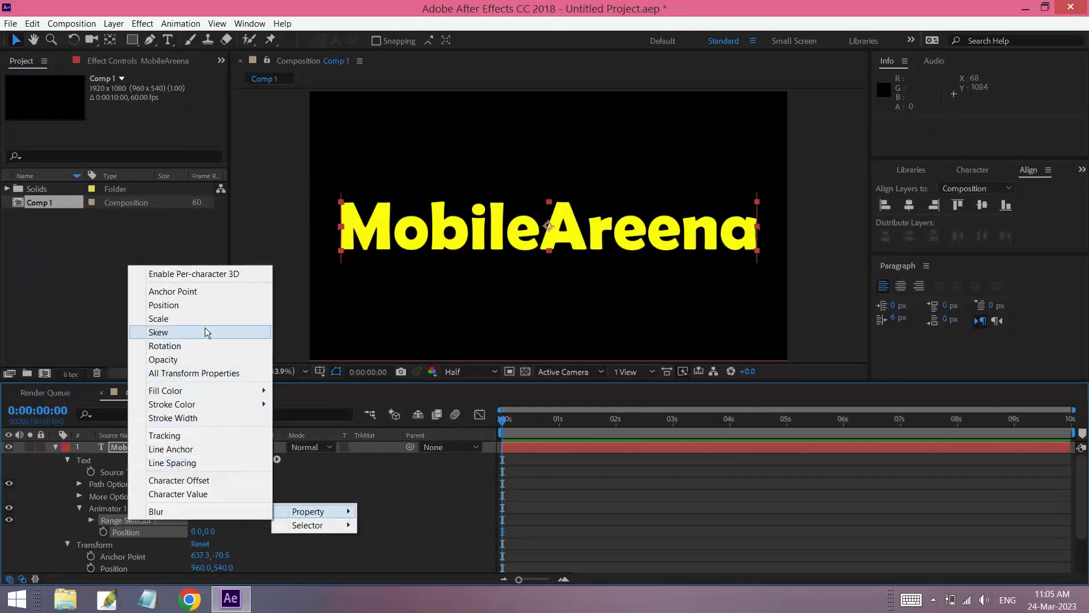
{"action": "left_click", "coordinate": [202, 359]}
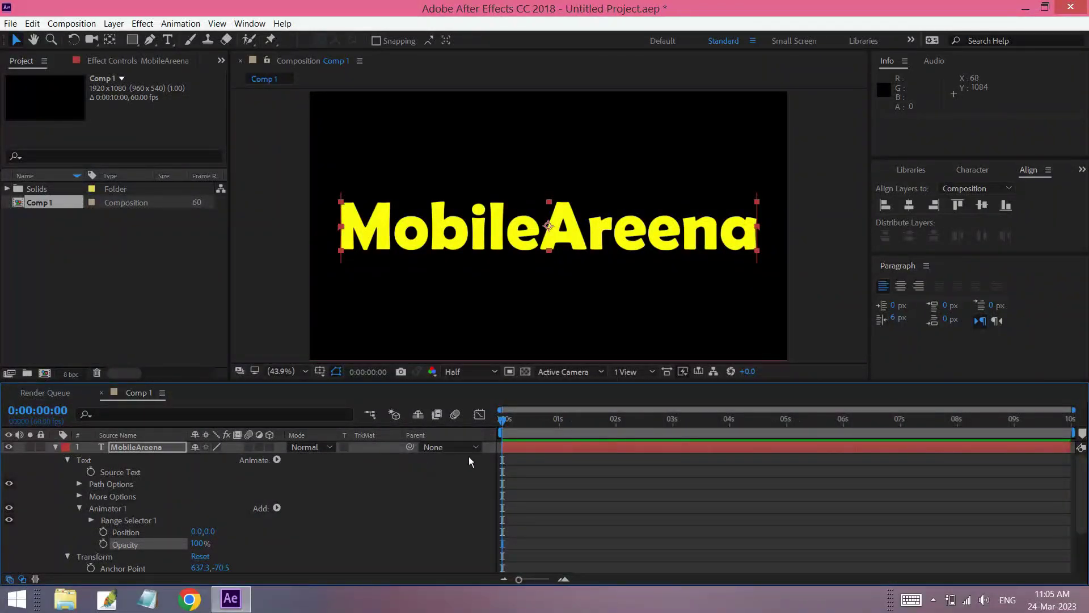
Step: Set Animator 1's Opacity to 0% and Position to -70,0
{"action": "left_click", "coordinate": [199, 545]}
{"action": "type", "text": "0"}
{"action": "key", "text": "Return"}
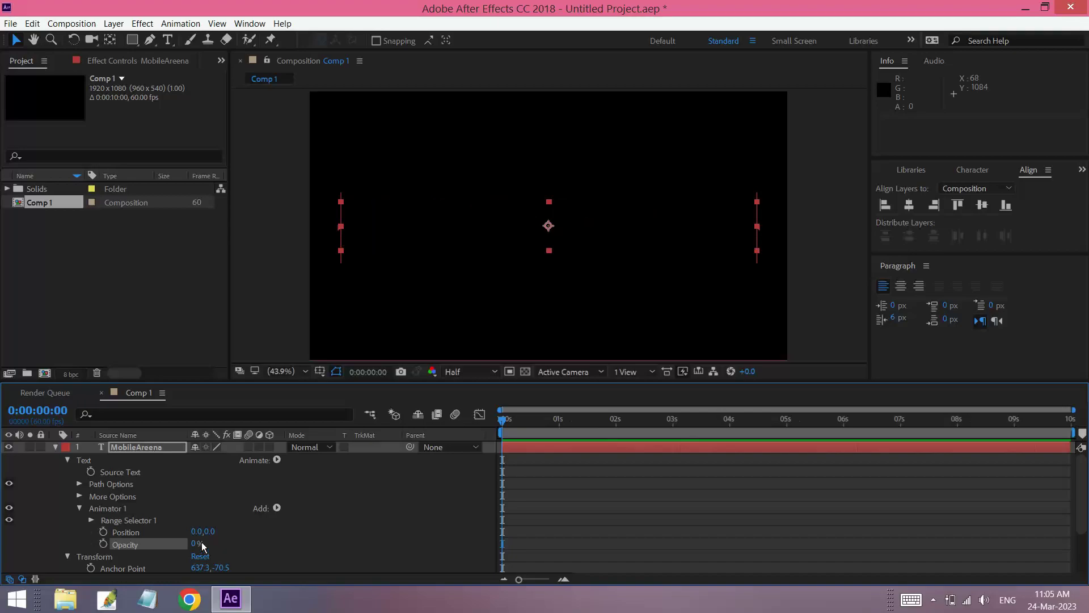
{"action": "left_click", "coordinate": [197, 531]}
{"action": "type", "text": "-70"}
{"action": "key", "text": "Return"}
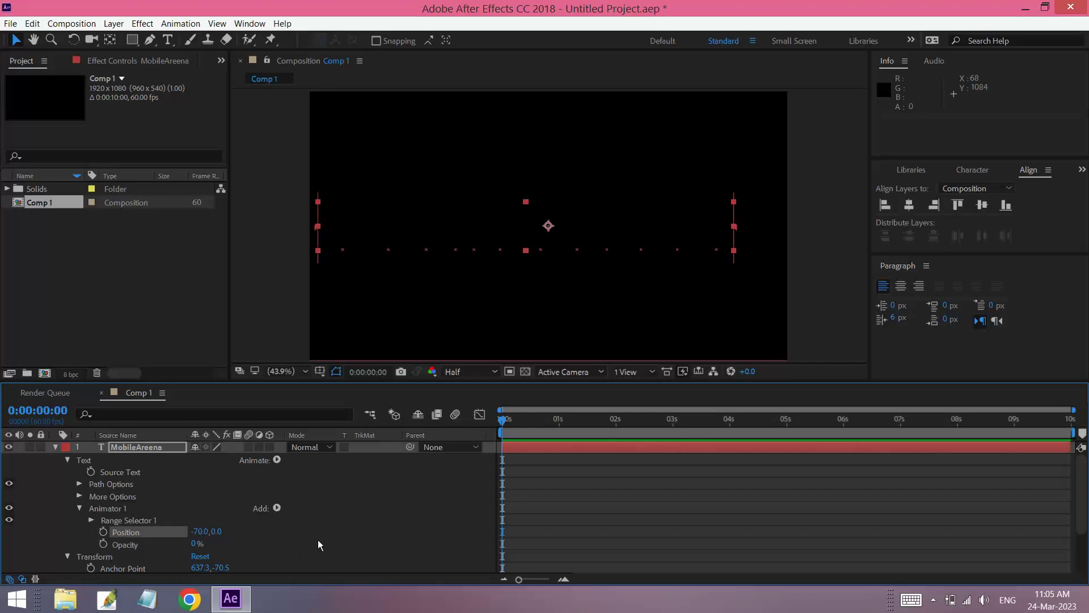
Step: Keyframe Range Selector 1 Offset from 0% at 0s to 100% at 0:00:01:02
{"action": "left_click", "coordinate": [90, 519]}
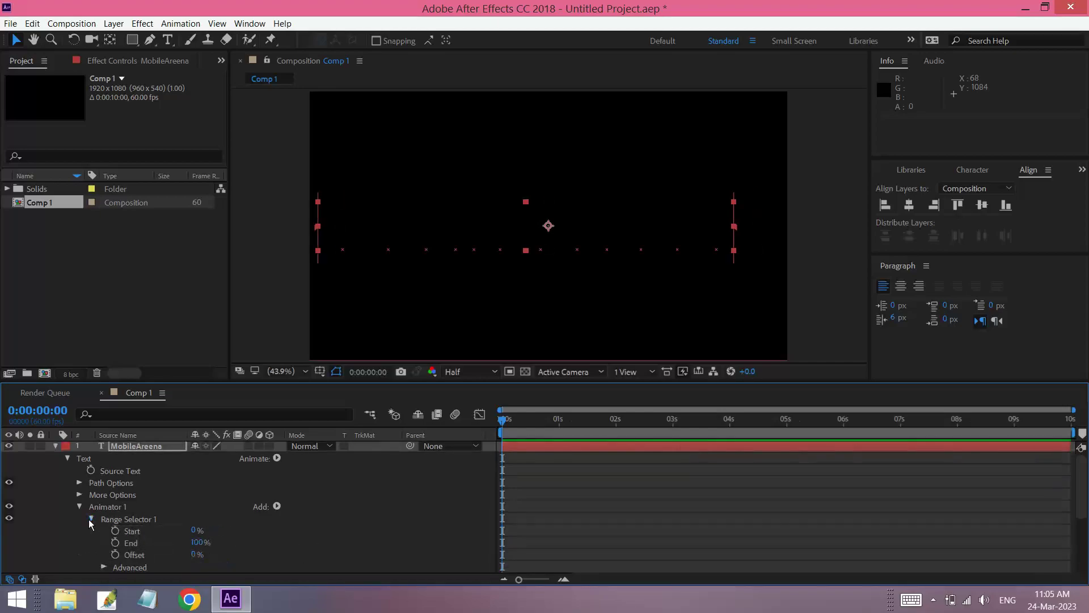
{"action": "left_click", "coordinate": [115, 555]}
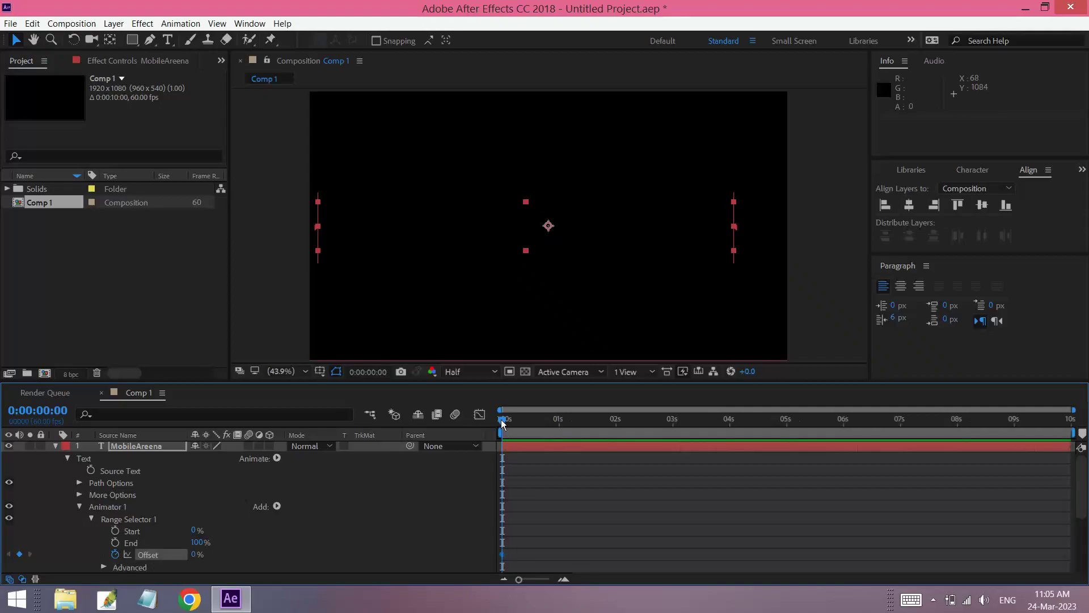
{"action": "left_click_drag", "start_coordinate": [502, 423], "coordinate": [560, 423]}
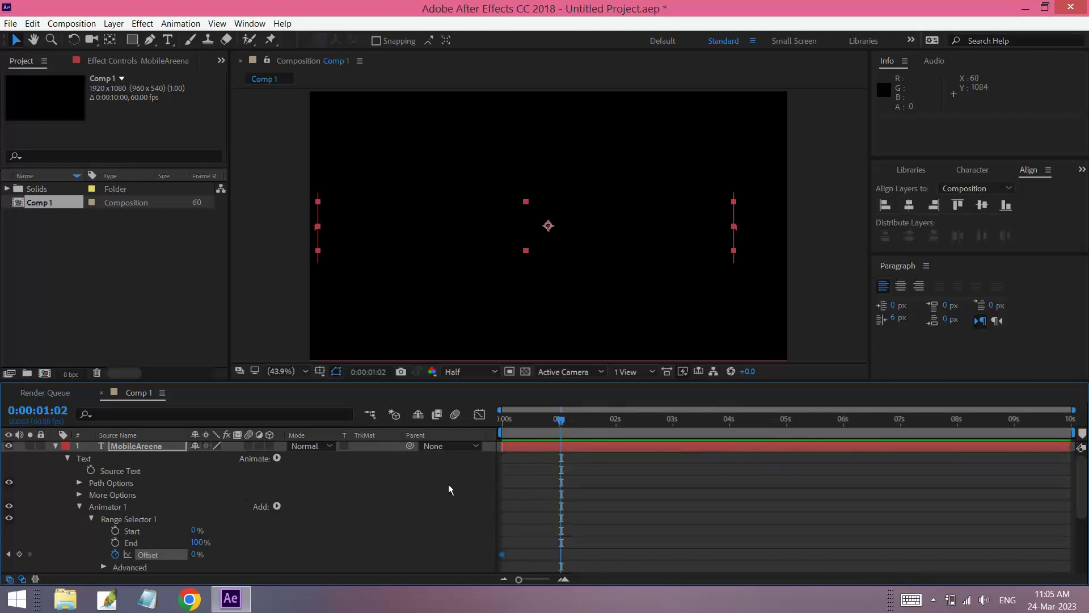
{"action": "left_click", "coordinate": [195, 555]}
{"action": "type", "text": "100"}
{"action": "key", "text": "Return"}
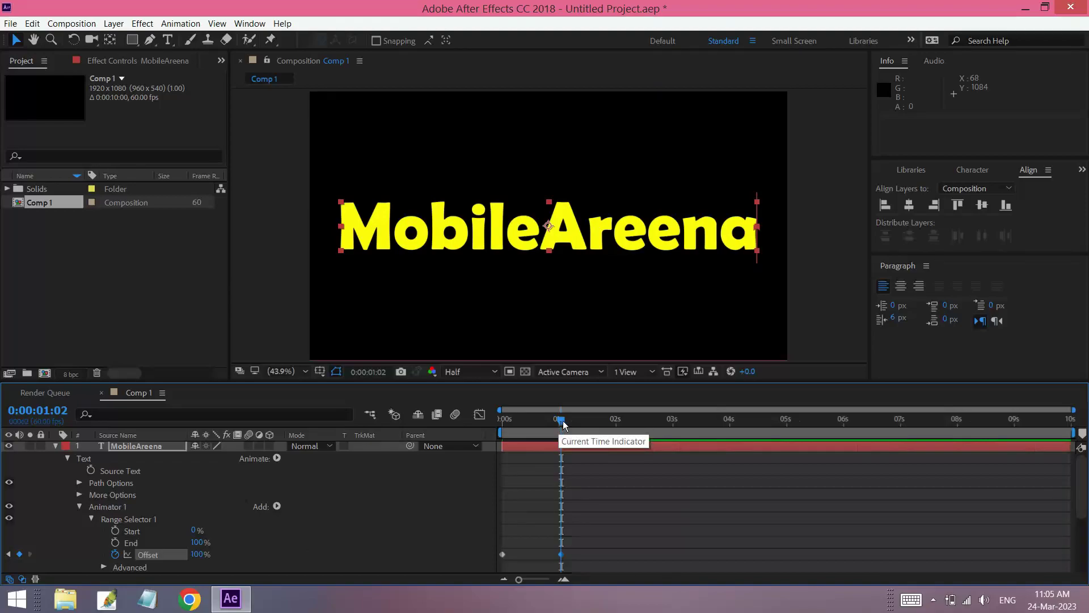
Step: Preview the letter-by-letter reveal from the start, then select both Offset keyframes
{"action": "mouse_move", "coordinate": [558, 423]}
{"action": "left_mouse_down"}
{"action": "mouse_move", "coordinate": [488, 423]}
{"action": "mouse_move", "coordinate": [507, 443]}
{"action": "left_mouse_up"}
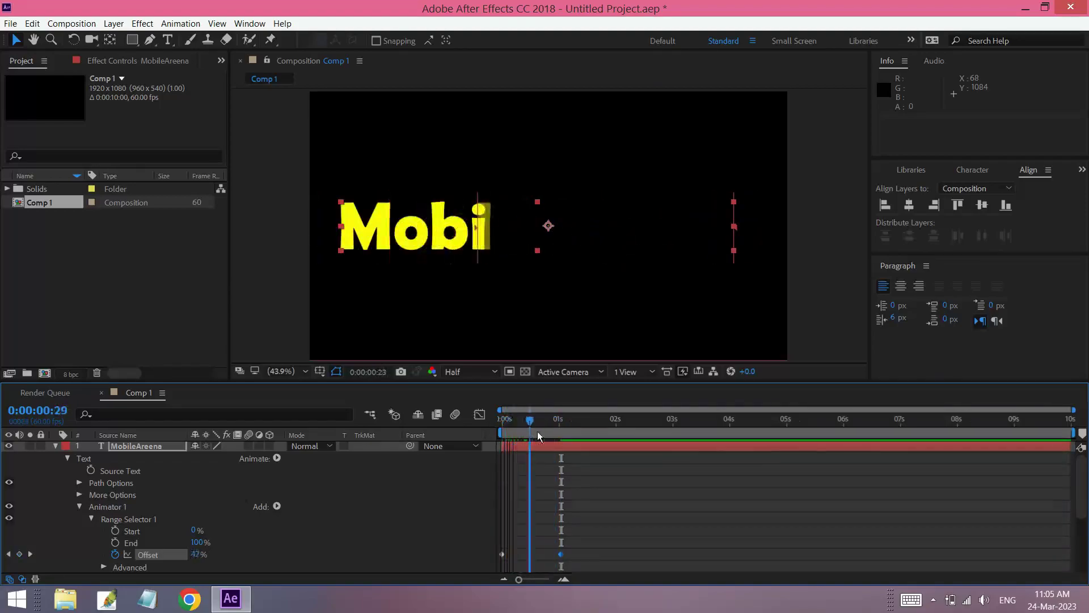
{"action": "key", "text": "Home"}
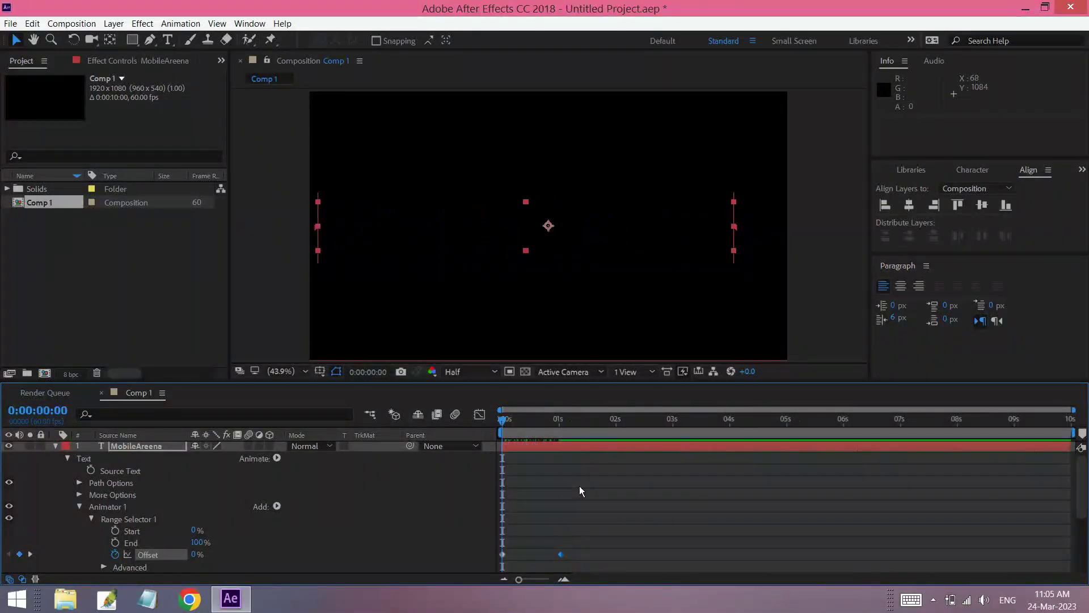
{"action": "key", "text": "space"}
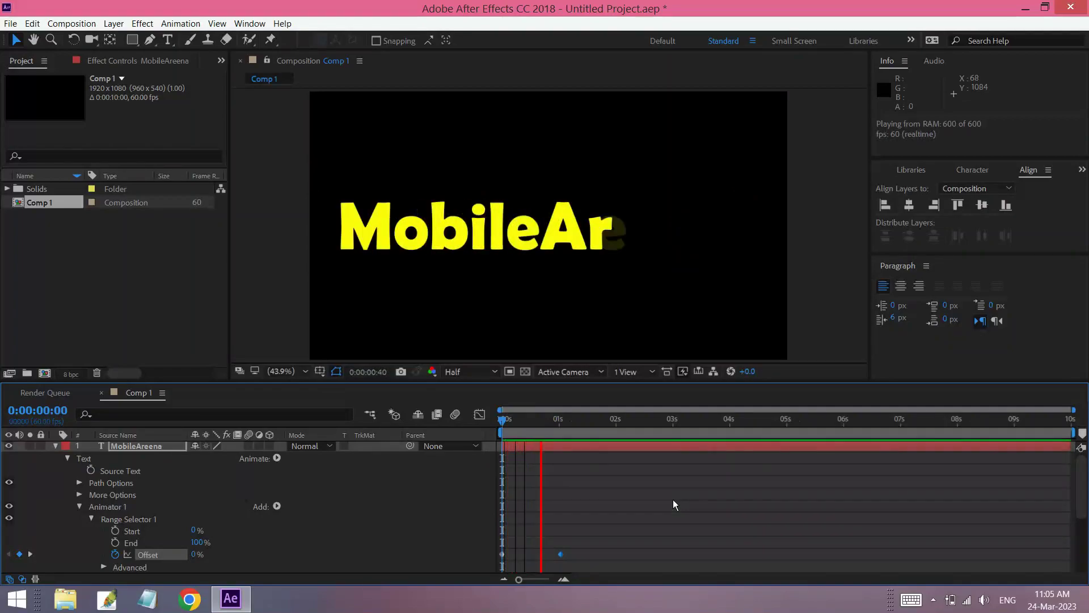
{"action": "key", "text": "space"}
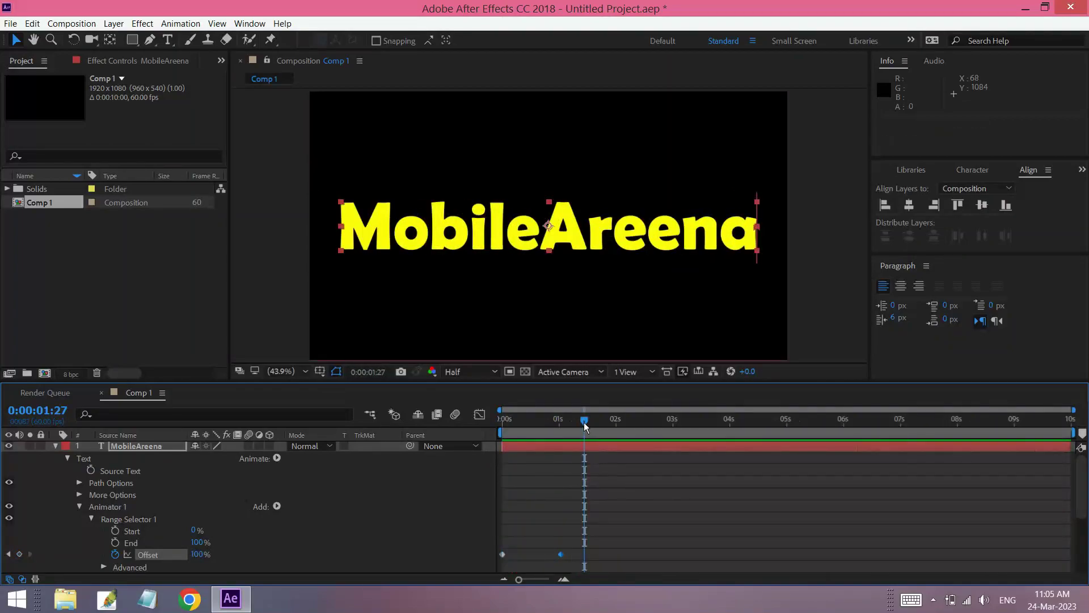
{"action": "left_click_drag", "start_coordinate": [583, 422], "coordinate": [497, 422]}
{"action": "key", "text": "space"}
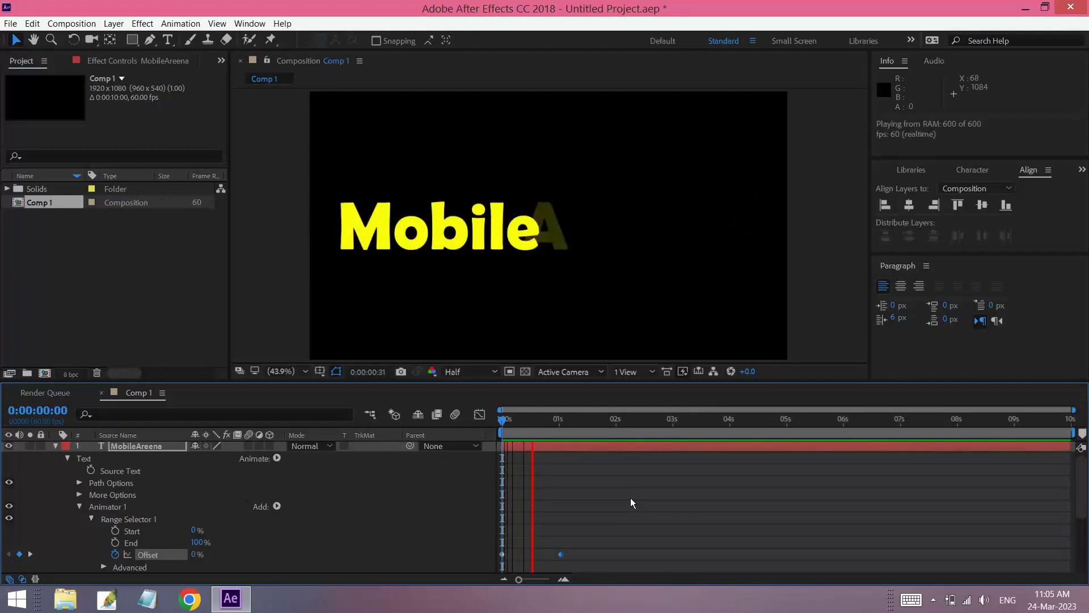
{"action": "key", "text": "space"}
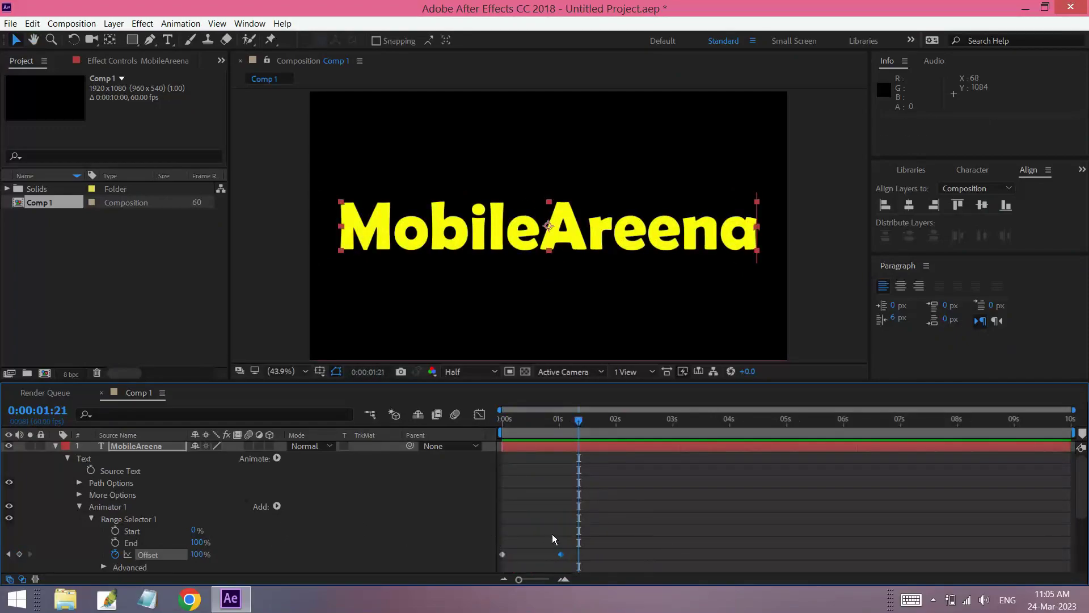
{"action": "left_click_drag", "start_coordinate": [552, 539], "coordinate": [466, 568]}
Step: Apply Easy Ease (F9) to both Offset keyframes and check the speed curve in the Graph Editor
{"action": "key", "text": "F9"}
{"action": "left_click", "coordinate": [480, 416]}
{"action": "mouse_move", "coordinate": [520, 524]}
{"action": "left_mouse_down"}
{"action": "mouse_move", "coordinate": [495, 551]}
{"action": "mouse_move", "coordinate": [528, 543]}
{"action": "left_mouse_up"}
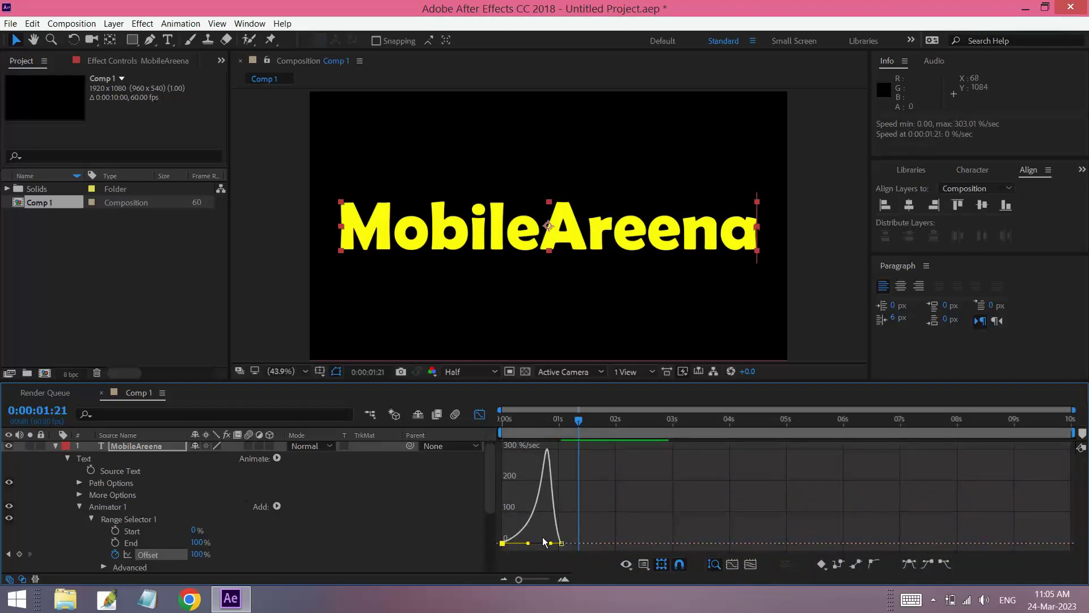
{"action": "left_click", "coordinate": [480, 416]}
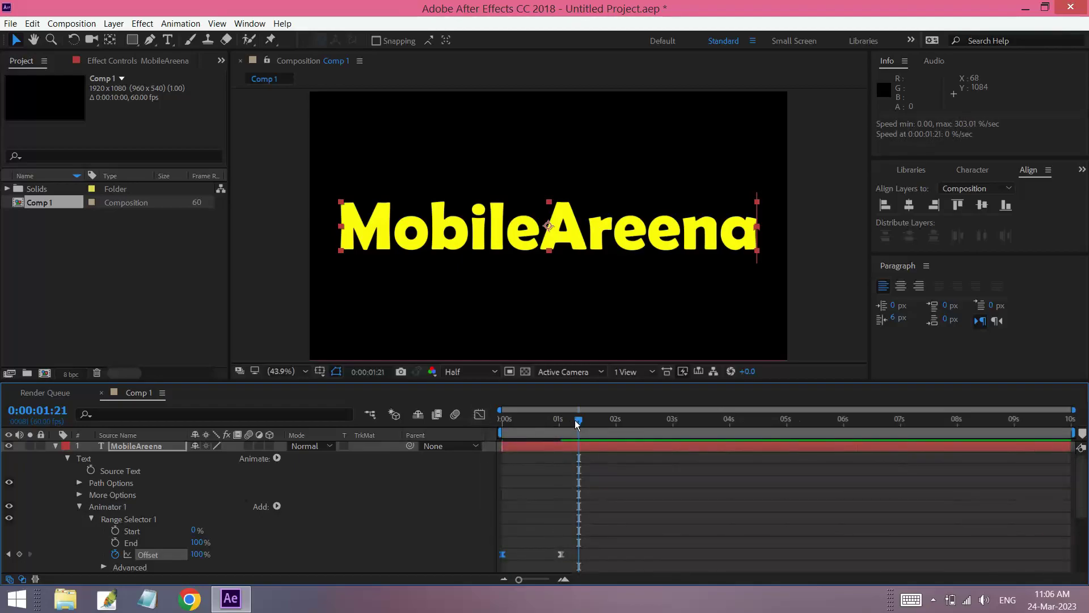
Step: Preview the eased MobileAreena reveal from the start of the composition twice
{"action": "left_click_drag", "start_coordinate": [578, 423], "coordinate": [480, 421]}
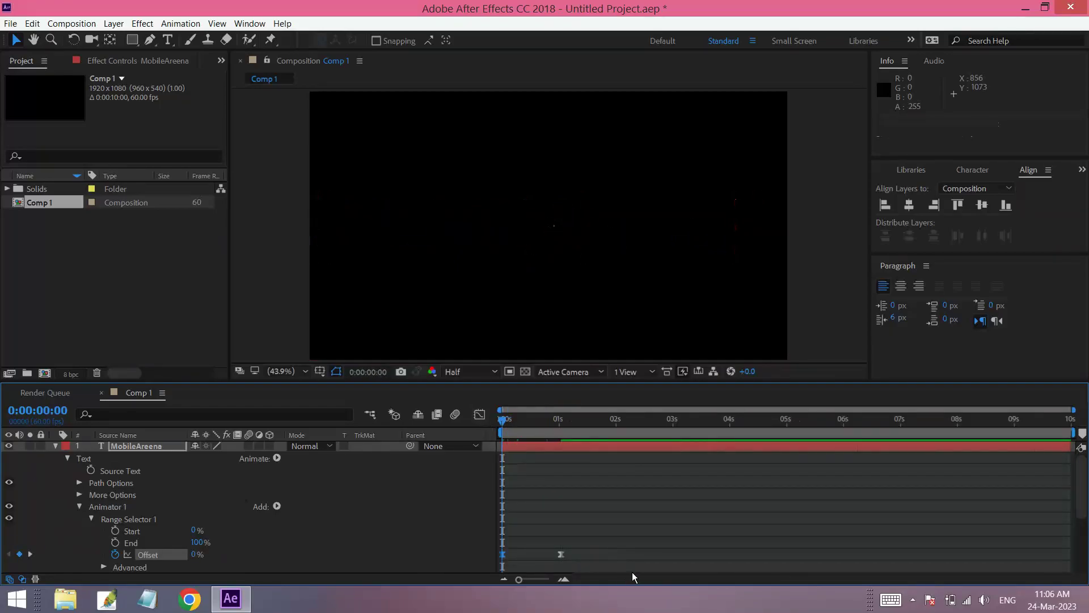
{"action": "key", "text": "space"}
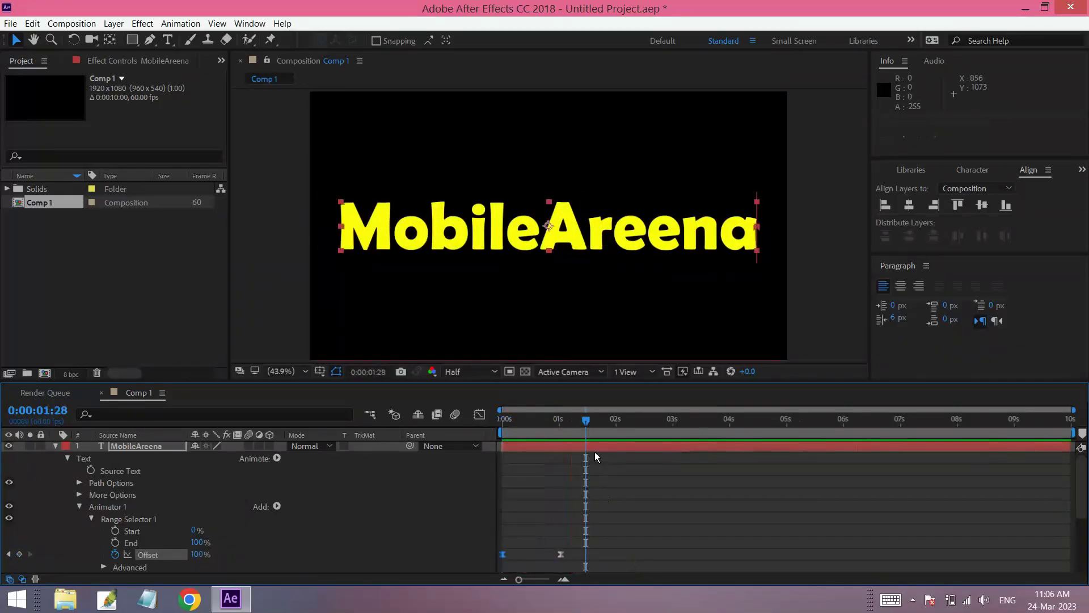
{"action": "left_click_drag", "start_coordinate": [586, 426], "coordinate": [488, 422]}
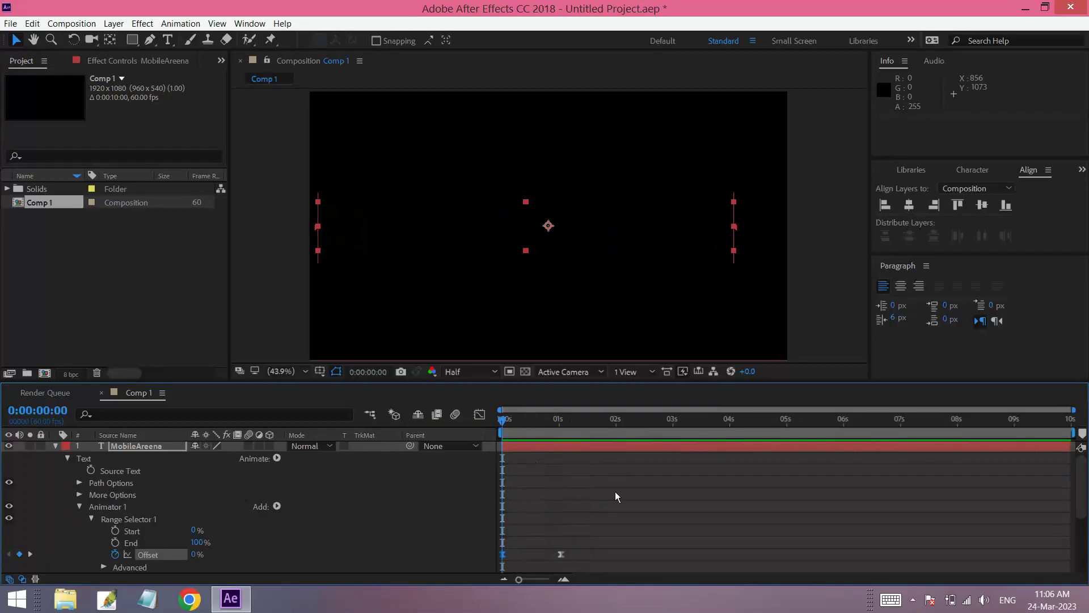
{"action": "key", "text": "space"}
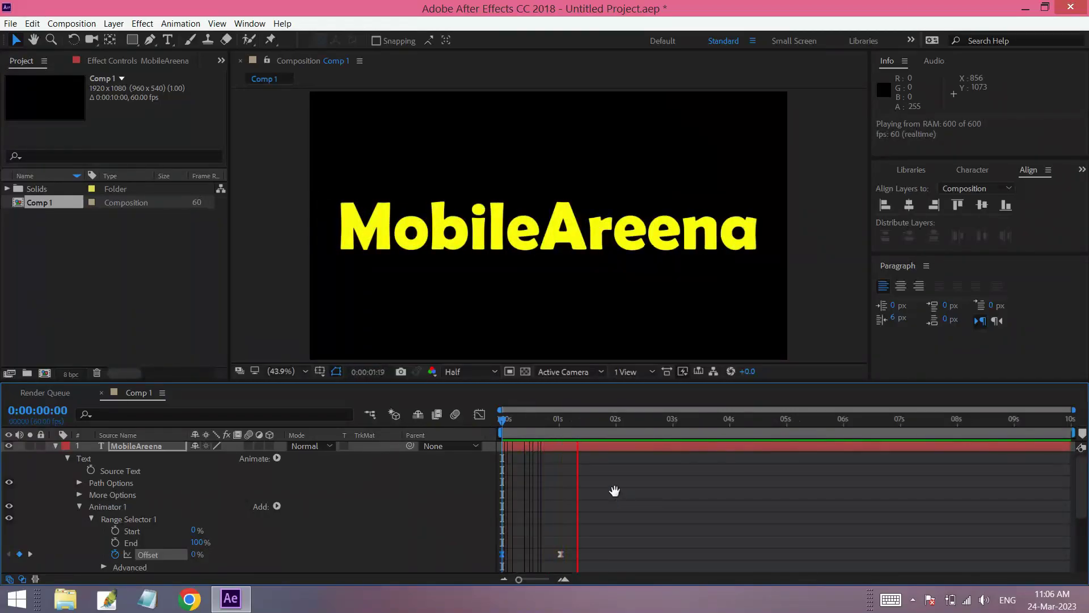
Step: Collapse Animator 1, Text and Transform properties and reselect the MobileAreena layer
{"action": "left_click", "coordinate": [79, 507]}
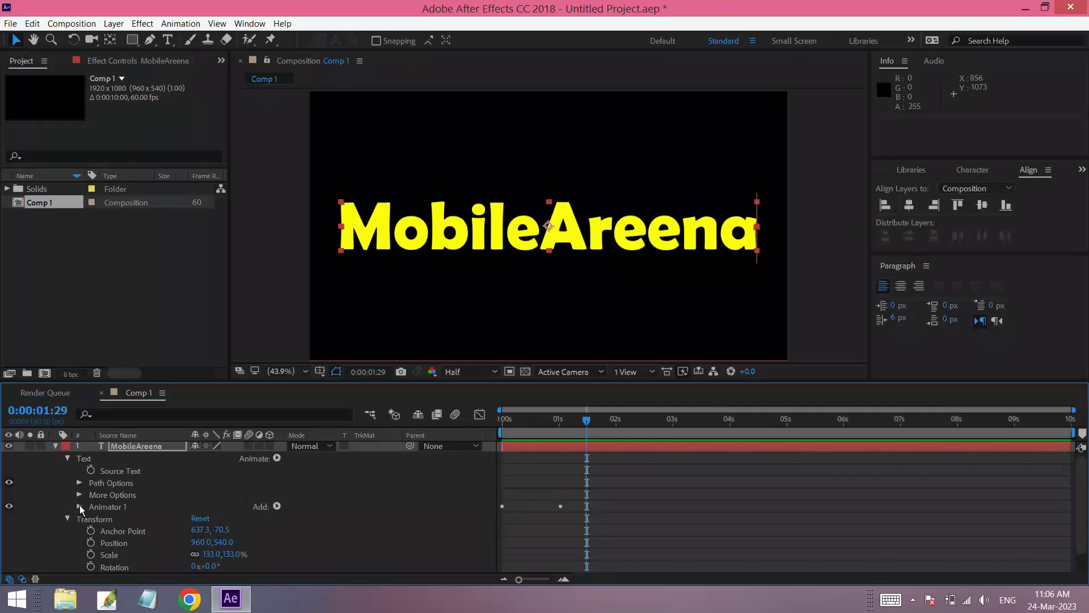
{"action": "left_click", "coordinate": [67, 458]}
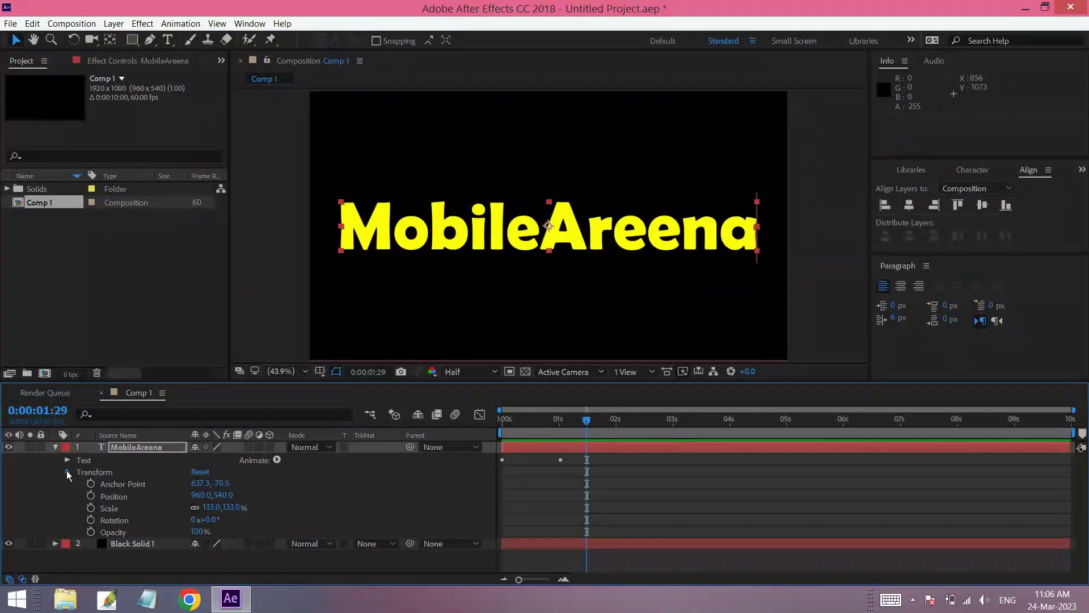
{"action": "left_click", "coordinate": [67, 472]}
{"action": "left_click", "coordinate": [248, 468]}
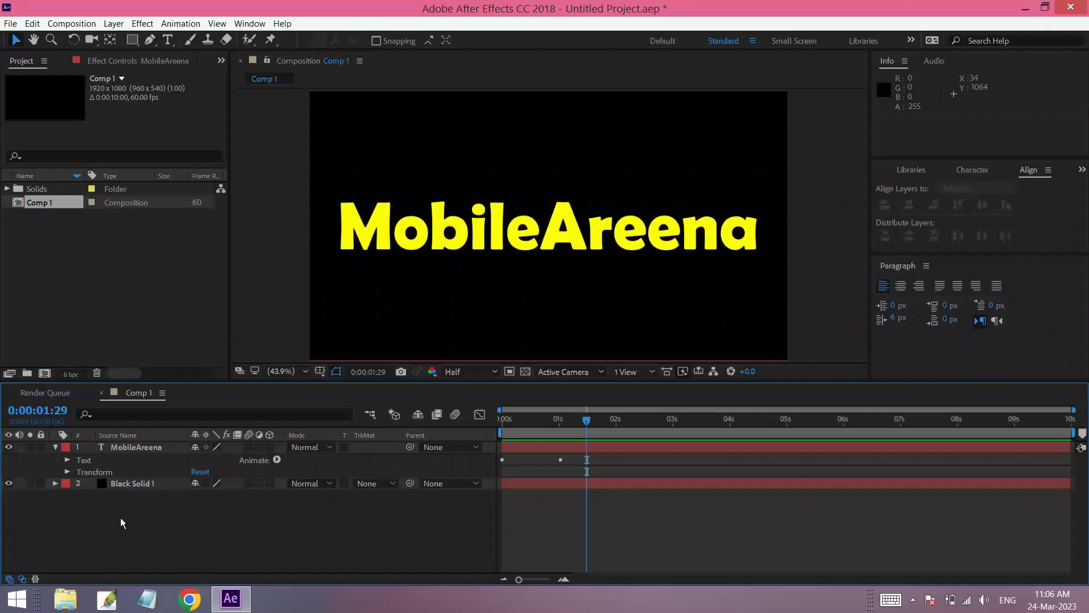
{"action": "left_click", "coordinate": [137, 450]}
Step: Add Animator 2 with Position 20,0 at 0:00:00:32 and expand its Range Selector 1
{"action": "left_click", "coordinate": [277, 460]}
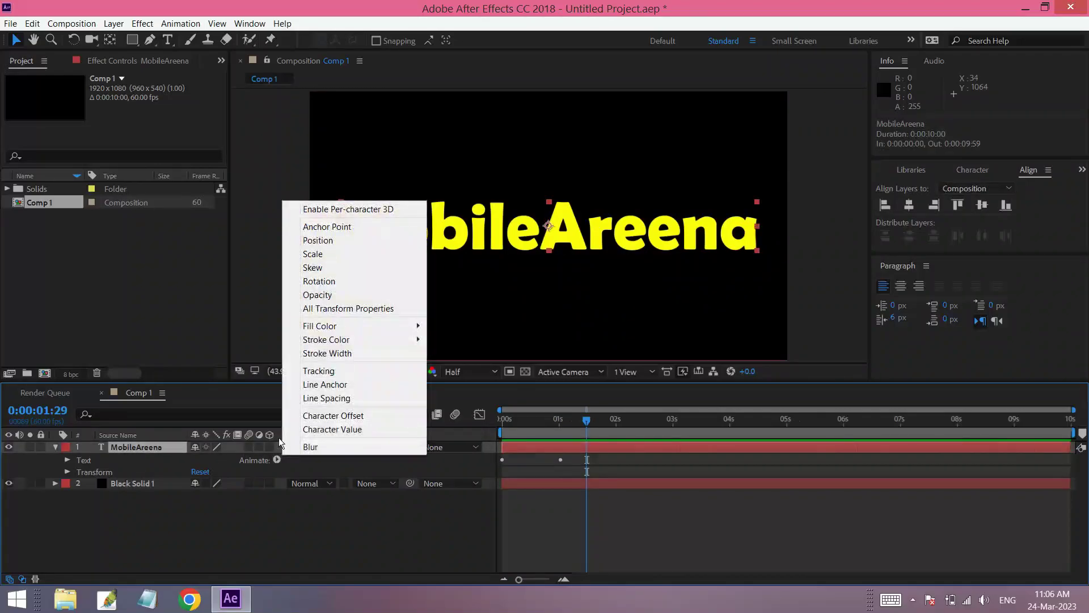
{"action": "left_click", "coordinate": [337, 242]}
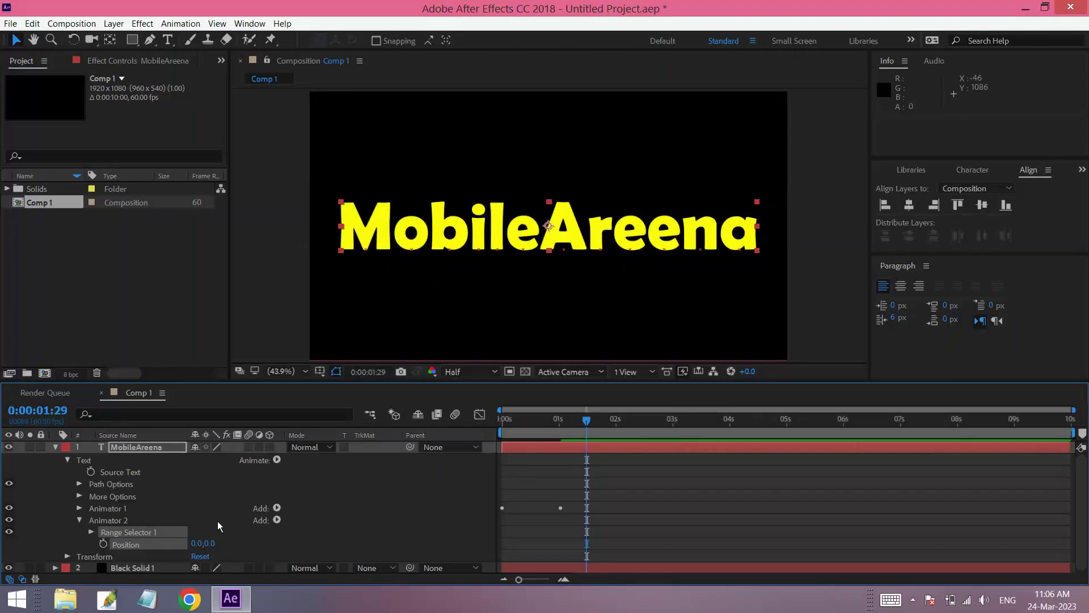
{"action": "left_click_drag", "start_coordinate": [588, 420], "coordinate": [534, 420]}
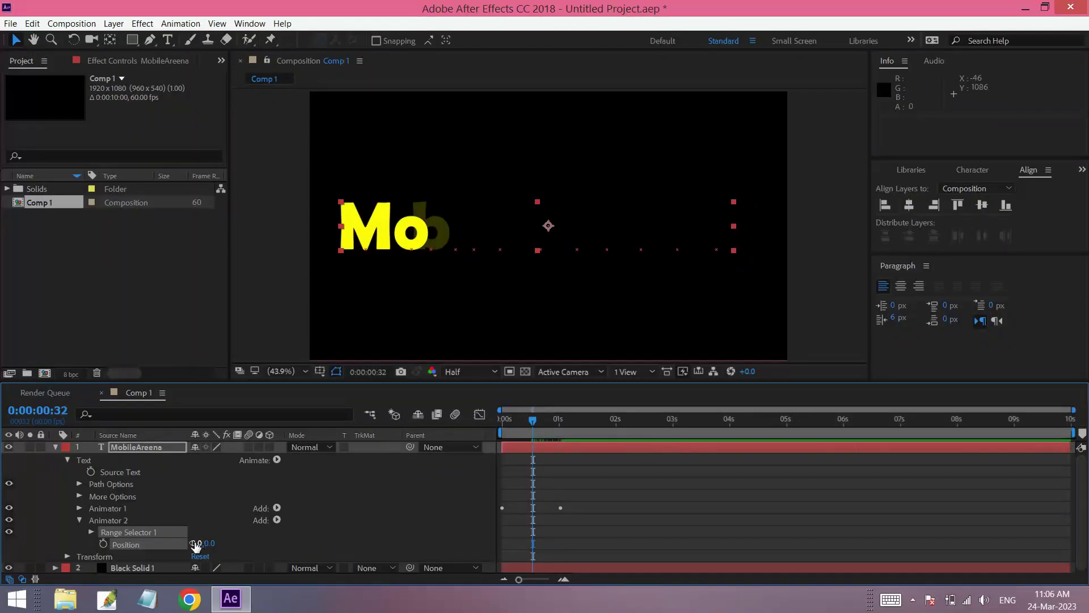
{"action": "left_click", "coordinate": [199, 544]}
{"action": "key", "text": "Return"}
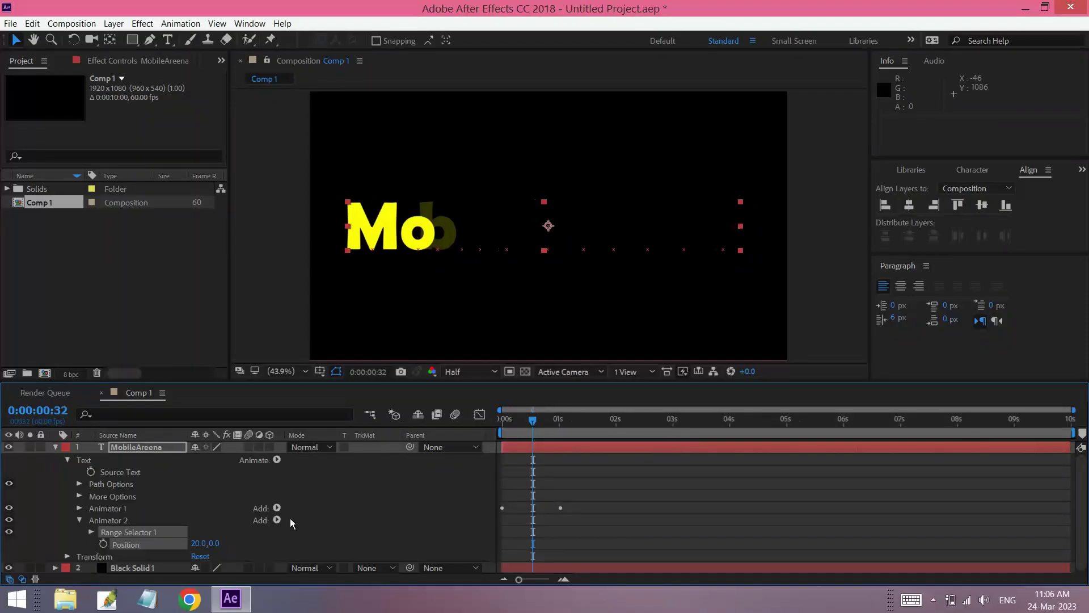
{"action": "left_click", "coordinate": [91, 533]}
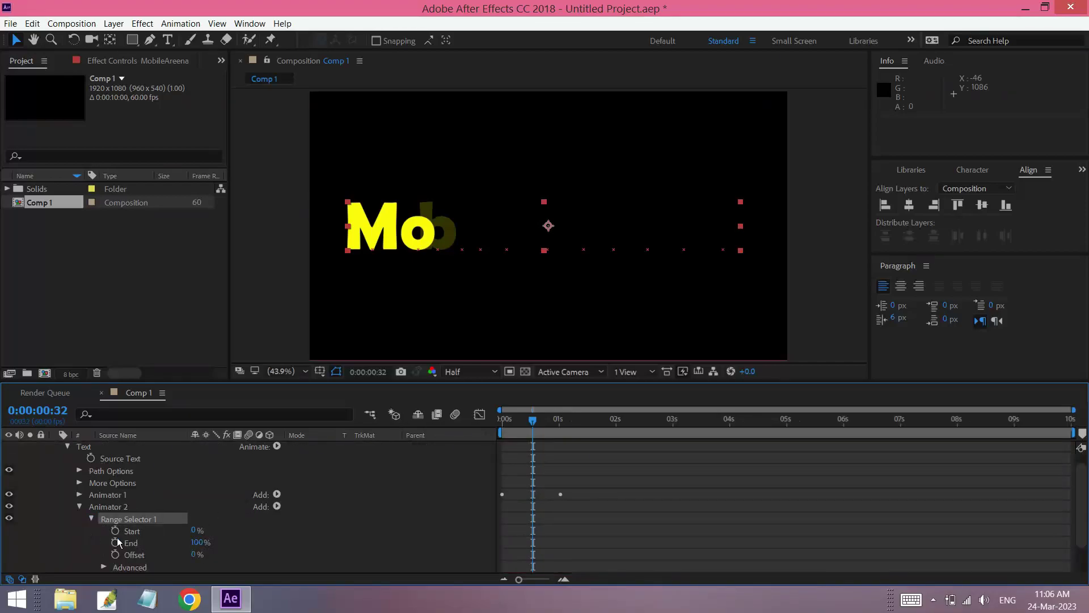
Step: Keyframe Animator 2's Offset at -100% at 0:00:00:32 and 0% at 0:00:01:31
{"action": "left_click", "coordinate": [115, 555]}
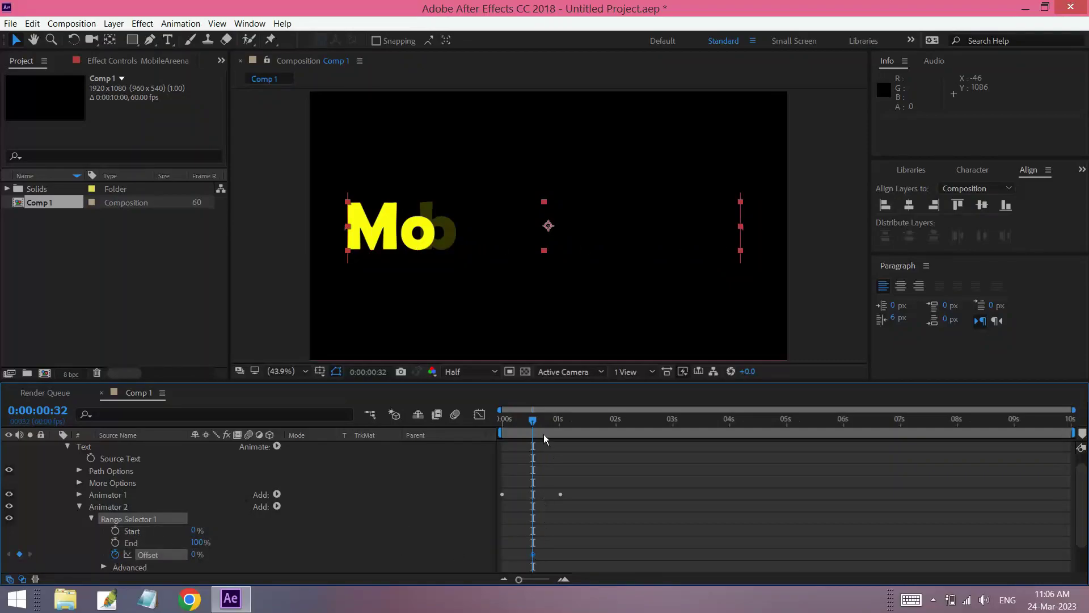
{"action": "left_click", "coordinate": [195, 554]}
{"action": "type", "text": "-100"}
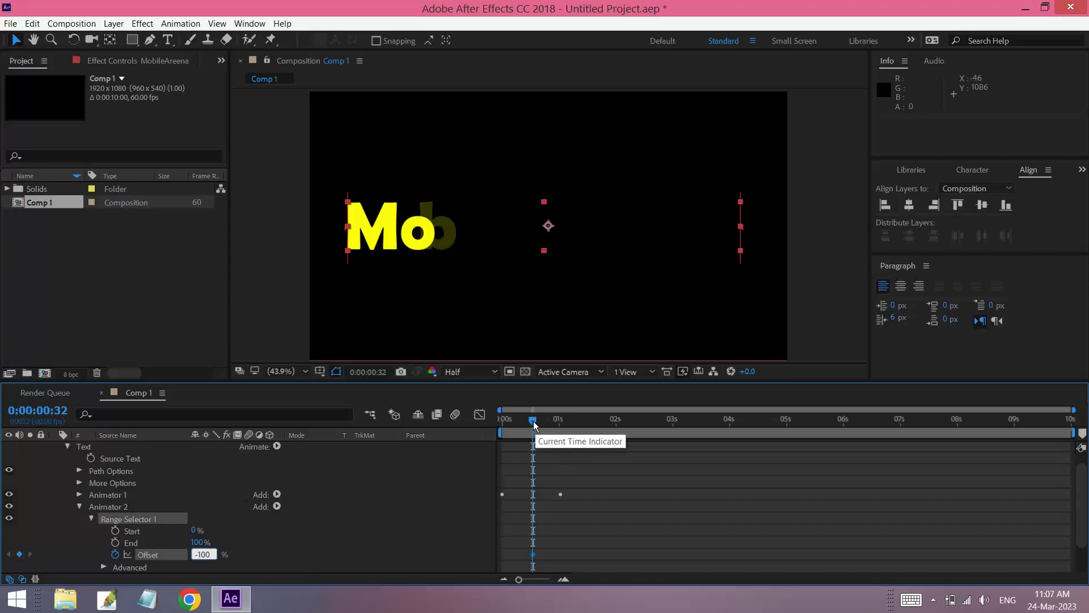
{"action": "left_click_drag", "start_coordinate": [533, 424], "coordinate": [589, 429]}
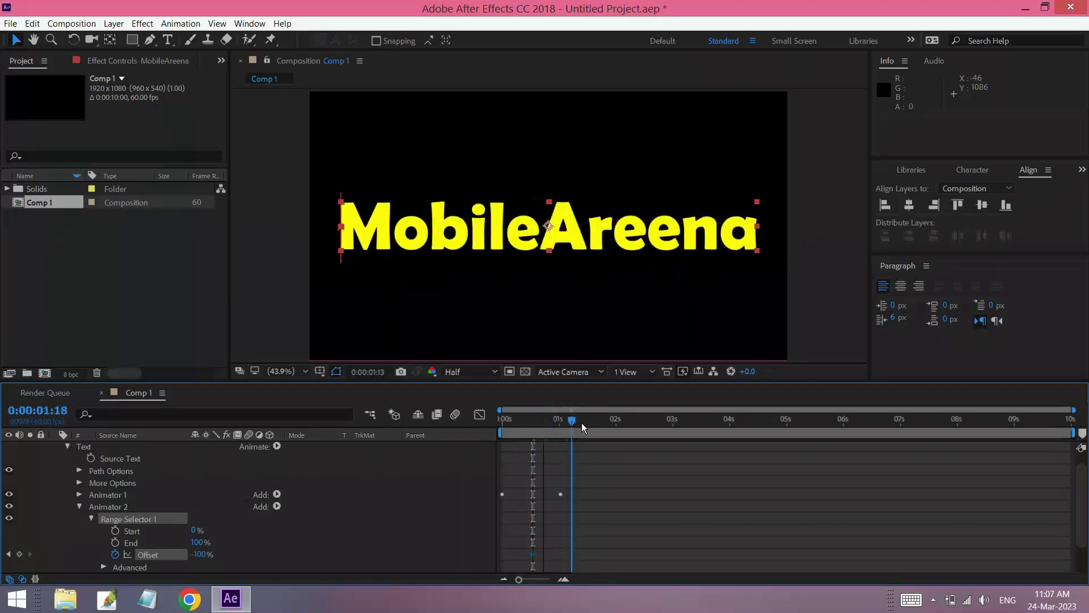
{"action": "left_click", "coordinate": [201, 555]}
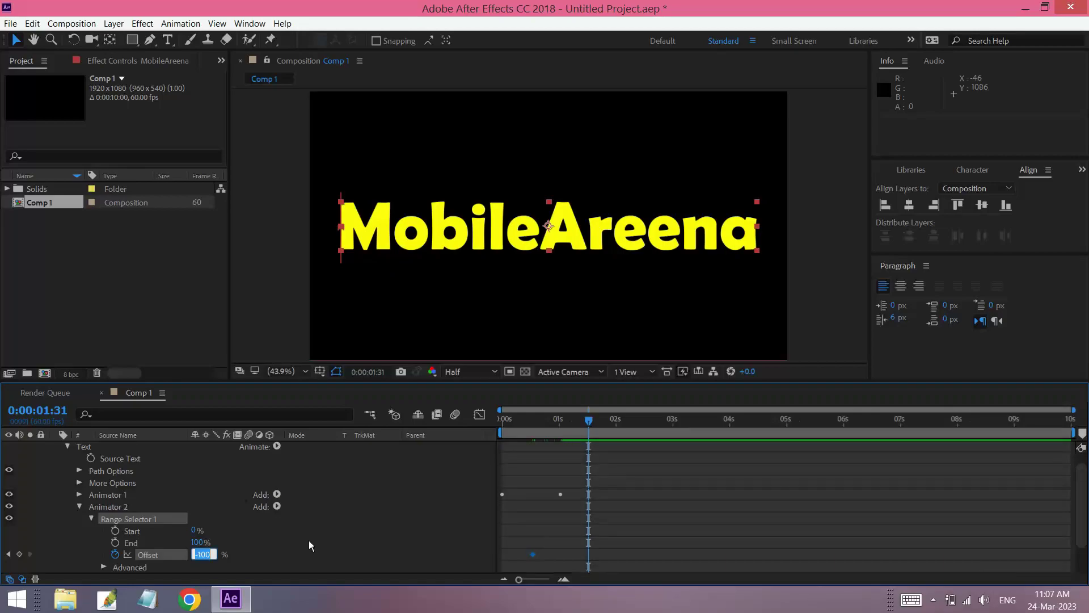
{"action": "type", "text": "0"}
{"action": "key", "text": "Return"}
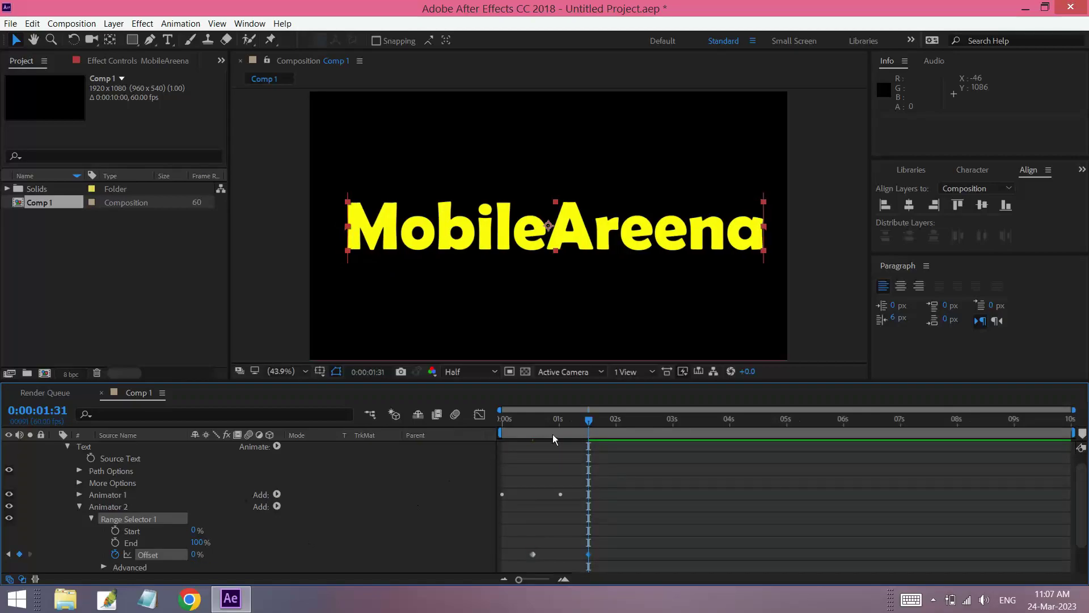
Step: Preview and scrub the combined slide-in reveal to check the letters arriving
{"action": "left_click_drag", "start_coordinate": [587, 421], "coordinate": [501, 424]}
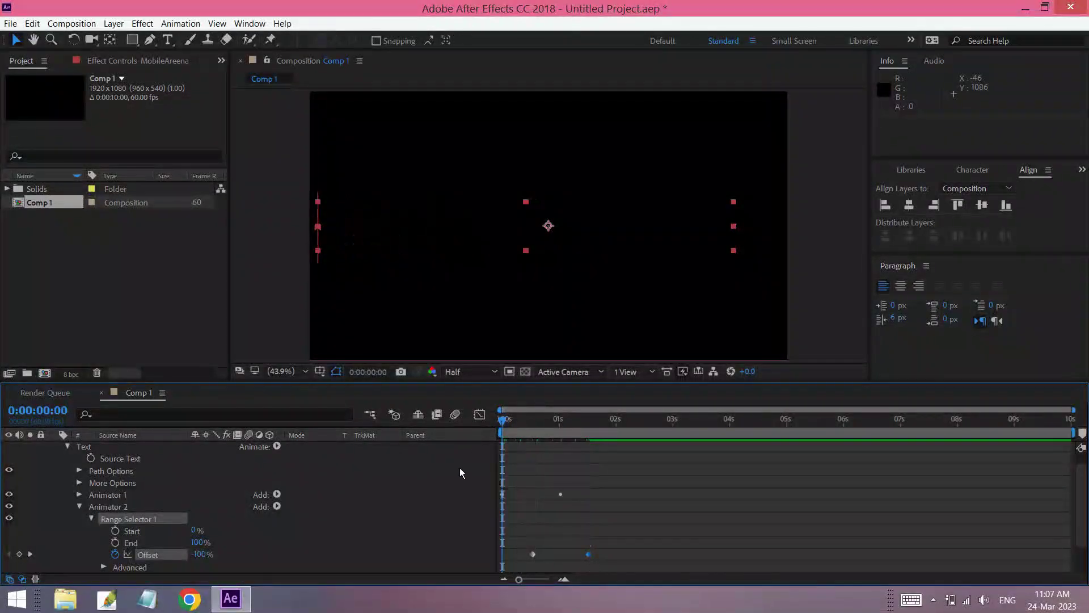
{"action": "key", "text": "space"}
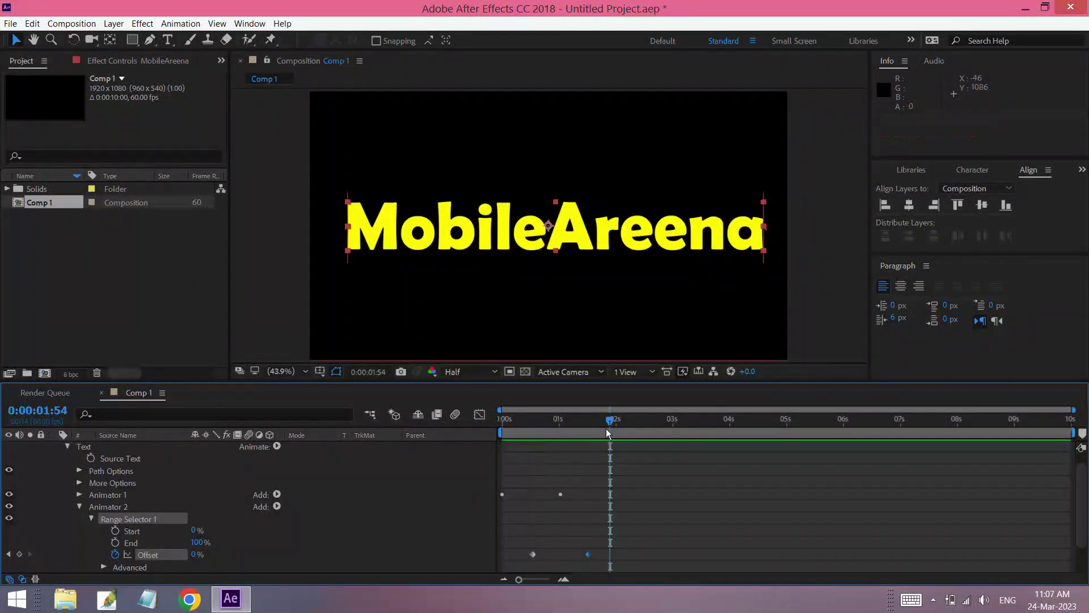
{"action": "left_click_drag", "start_coordinate": [606, 426], "coordinate": [481, 424]}
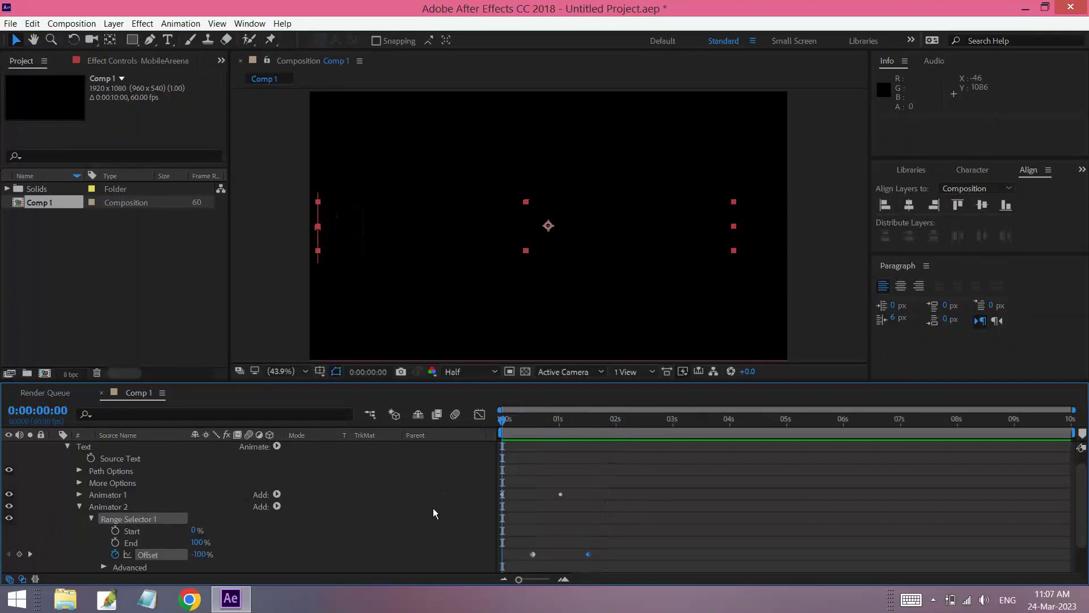
{"action": "key", "text": "space"}
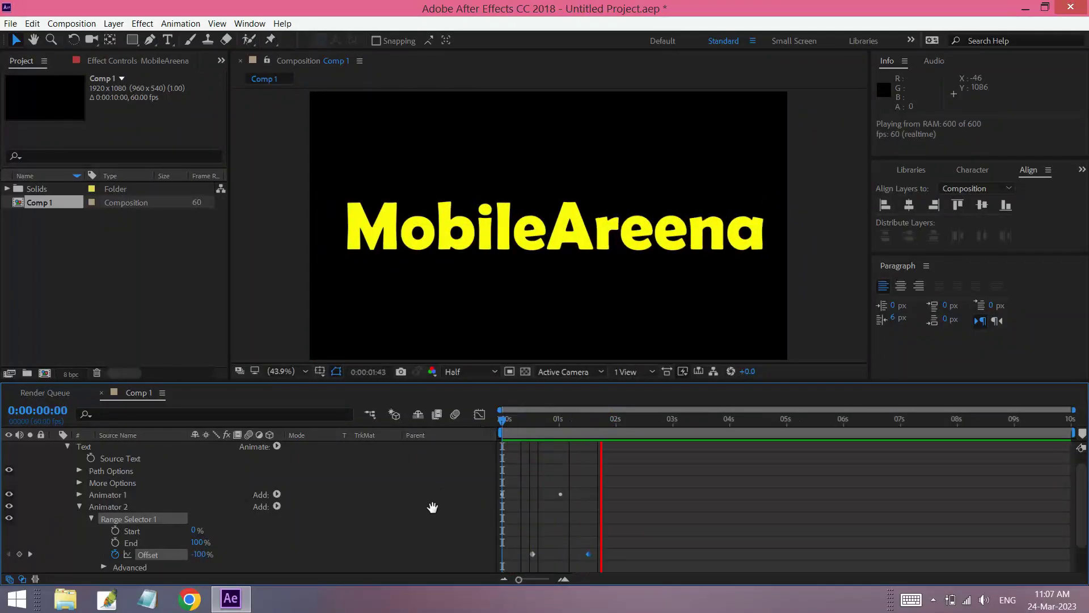
{"action": "left_click", "coordinate": [601, 427]}
{"action": "left_click_drag", "start_coordinate": [604, 426], "coordinate": [573, 426]}
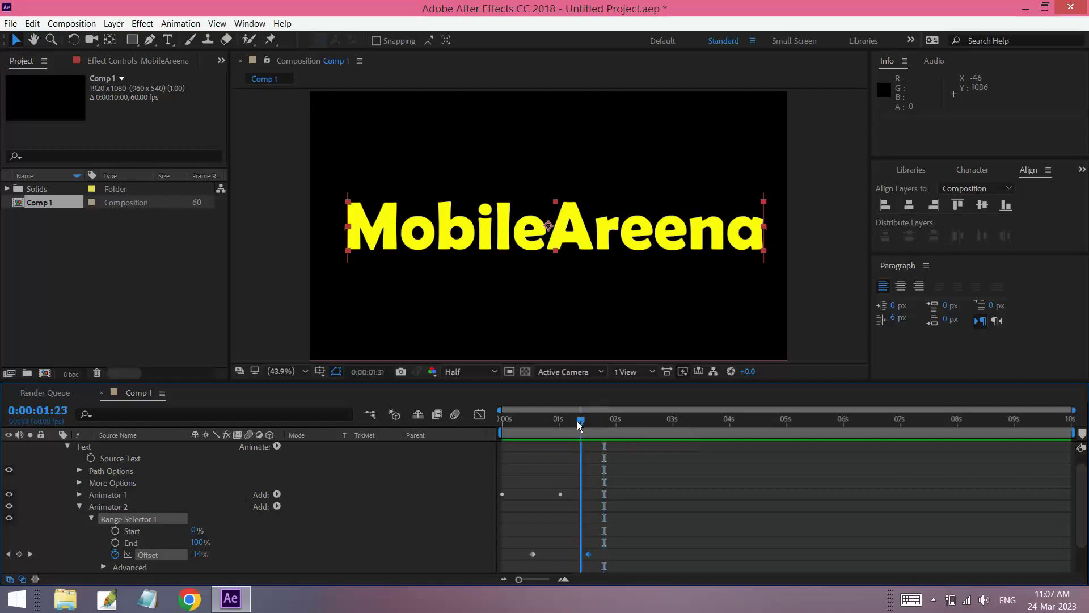
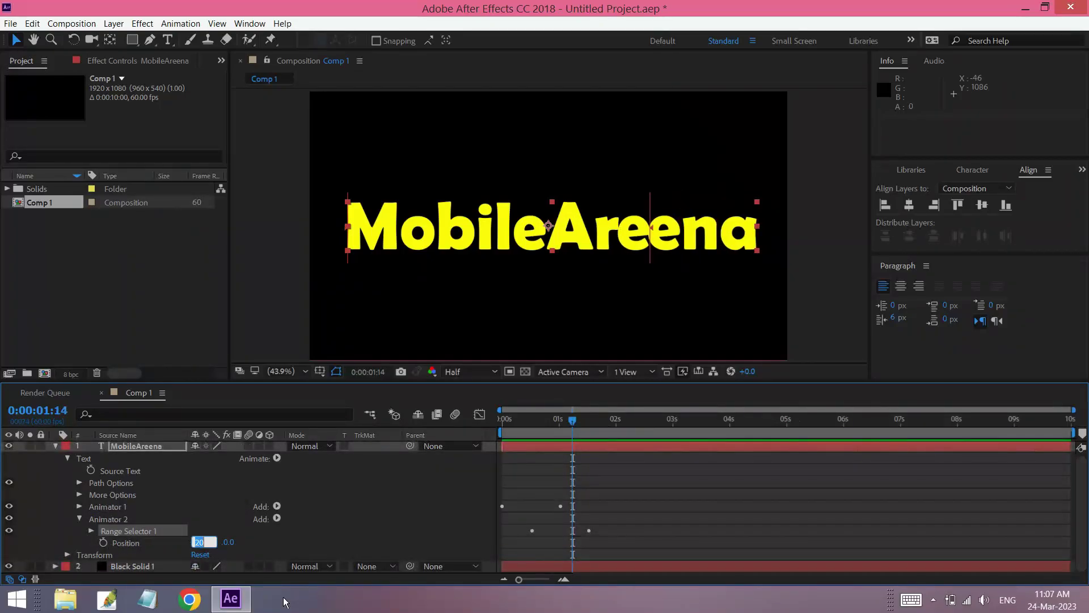
Step: Set Animator 2's Position to -20,0 and preview the letter animation from the start
{"action": "type", "text": "-20"}
{"action": "key", "text": "Return"}
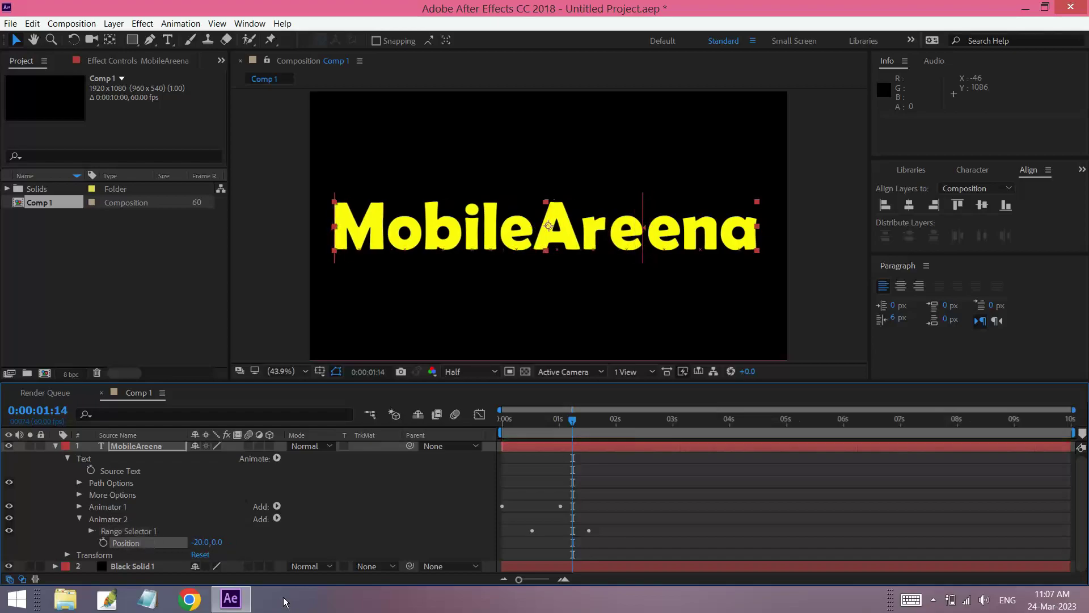
{"action": "left_click_drag", "start_coordinate": [576, 419], "coordinate": [486, 427]}
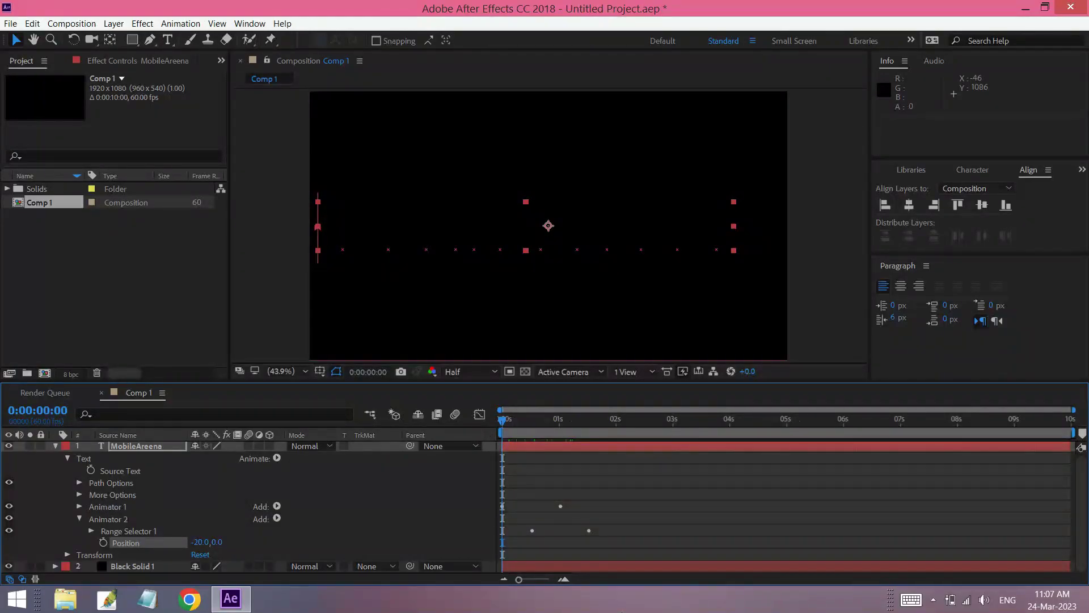
{"action": "key", "text": "space"}
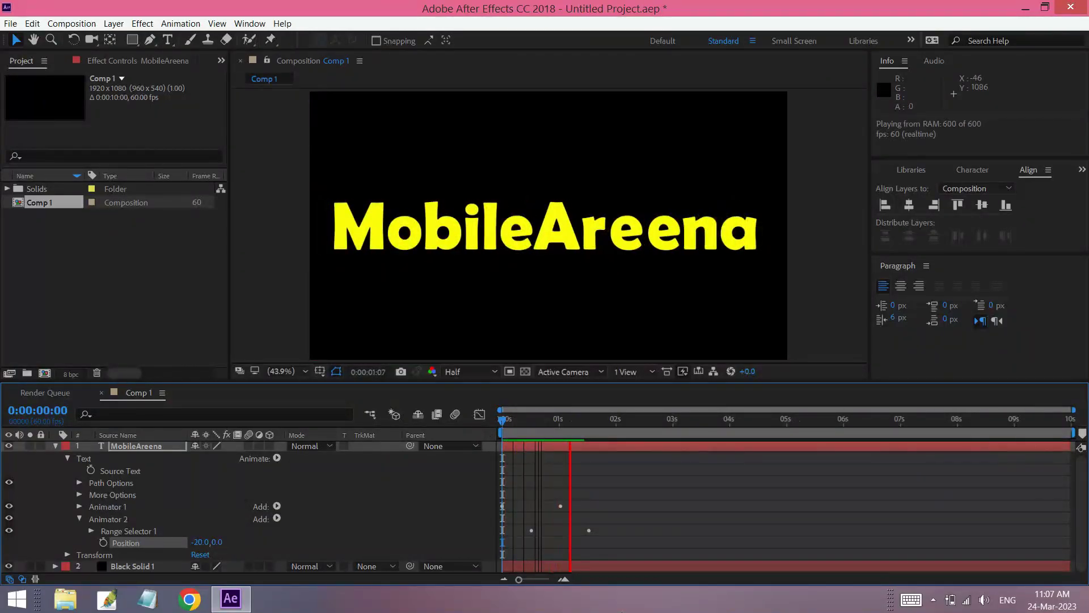
{"action": "key", "text": "space"}
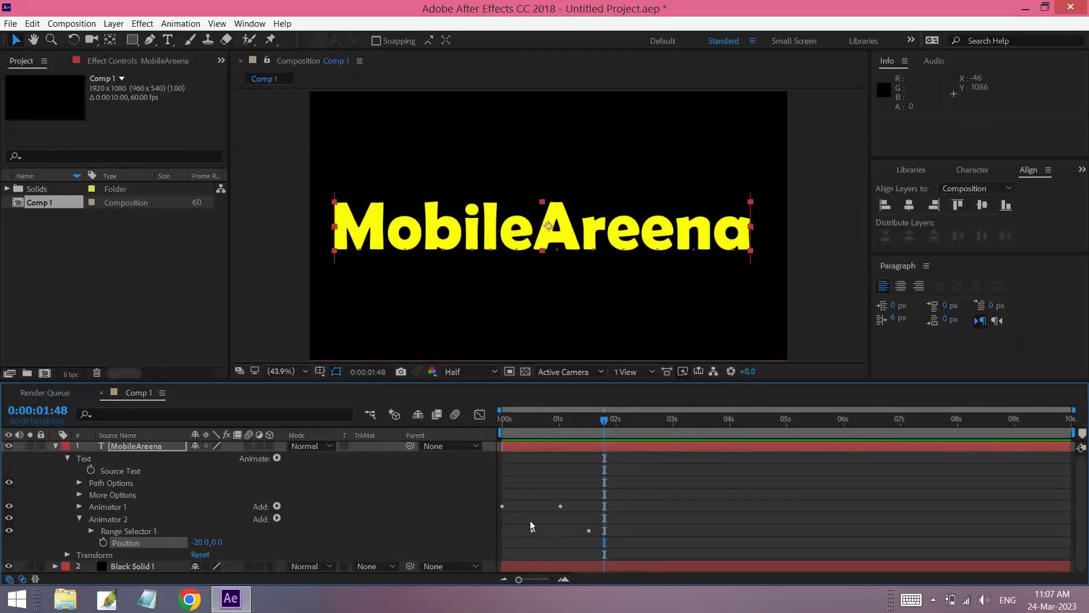
Step: Reveal Animator 2's Range Selector, select both Offset keyframes, and preview again
{"action": "left_click", "coordinate": [530, 523]}
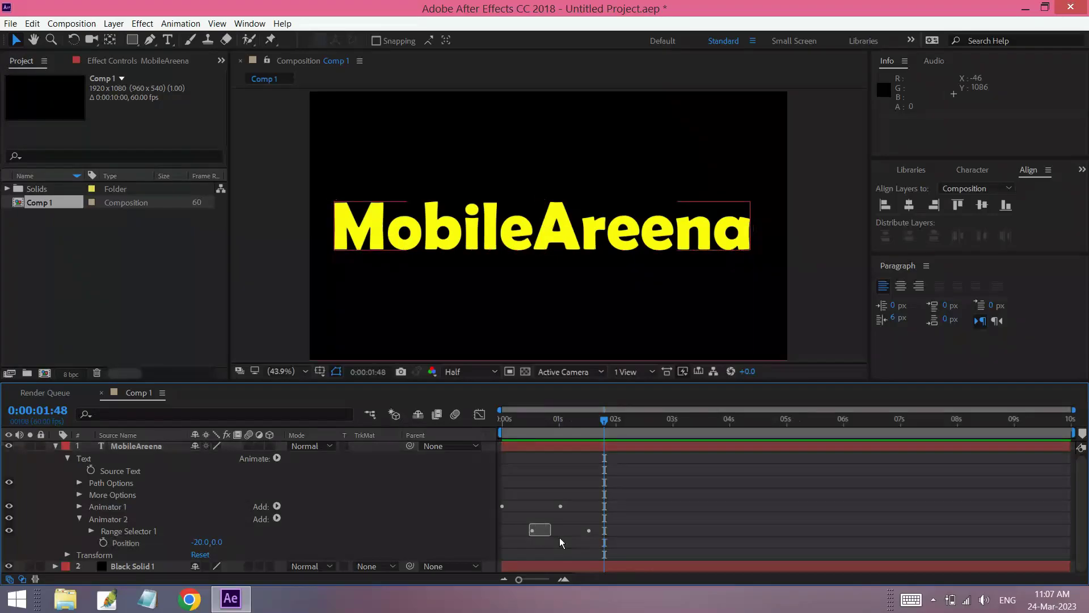
{"action": "left_click", "coordinate": [90, 531]}
{"action": "left_click_drag", "start_coordinate": [505, 543], "coordinate": [602, 554]}
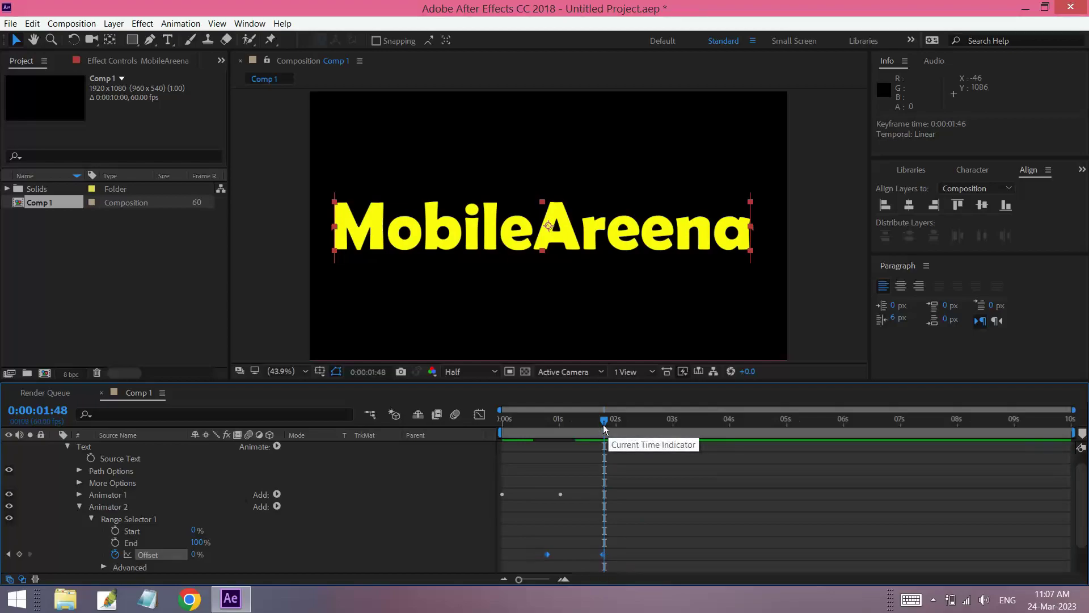
{"action": "left_click_drag", "start_coordinate": [604, 425], "coordinate": [491, 421]}
{"action": "key", "text": "space"}
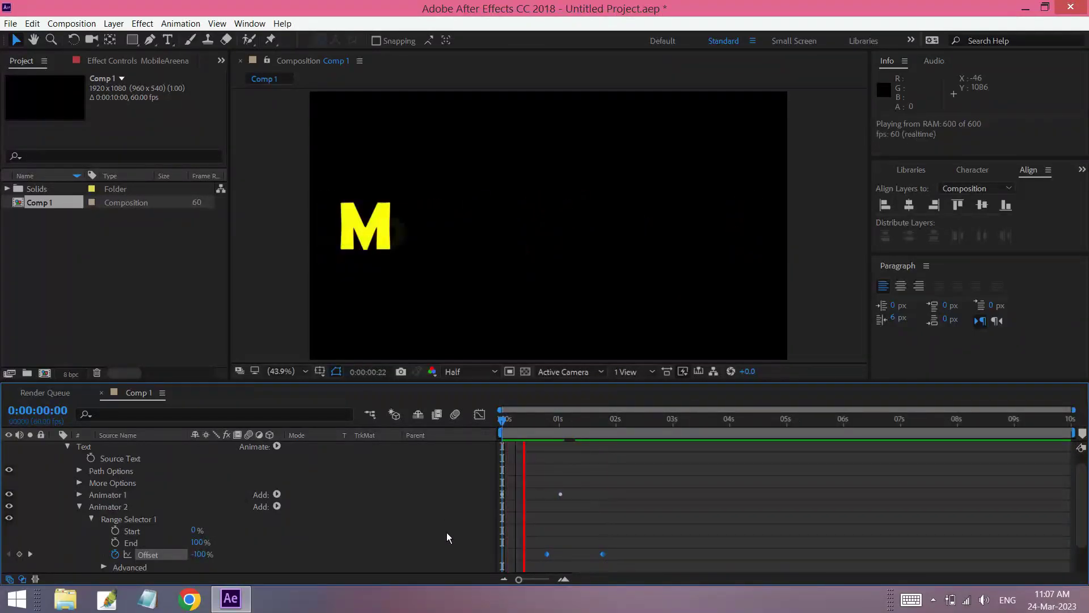
{"action": "key", "text": "space"}
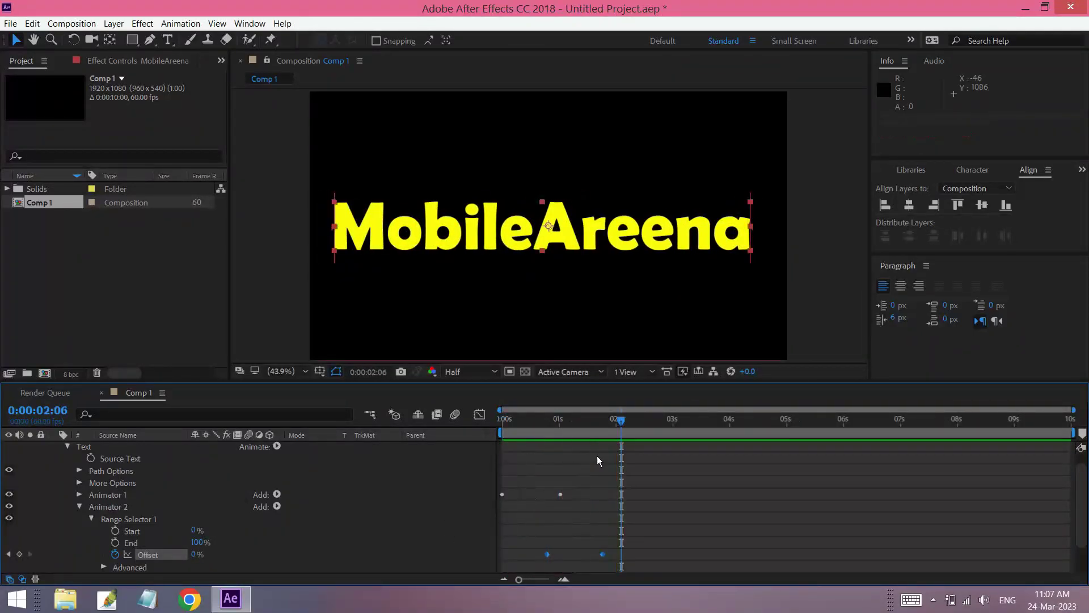
Step: Shift the Offset keyframes slightly later, preview the timing, and collapse Animator 2
{"action": "left_click_drag", "start_coordinate": [620, 424], "coordinate": [503, 431]}
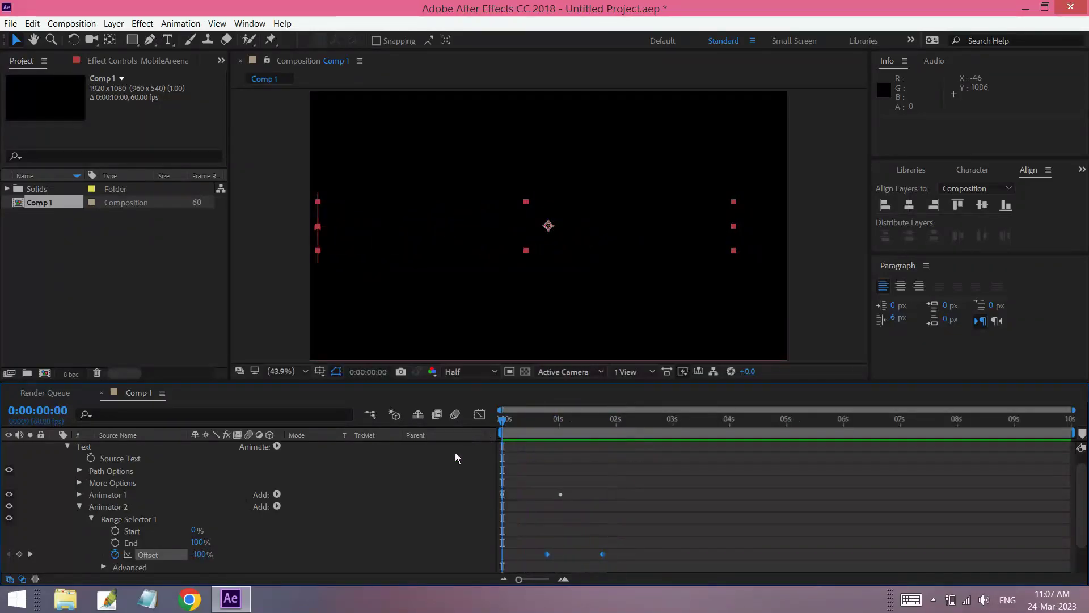
{"action": "key", "text": "space"}
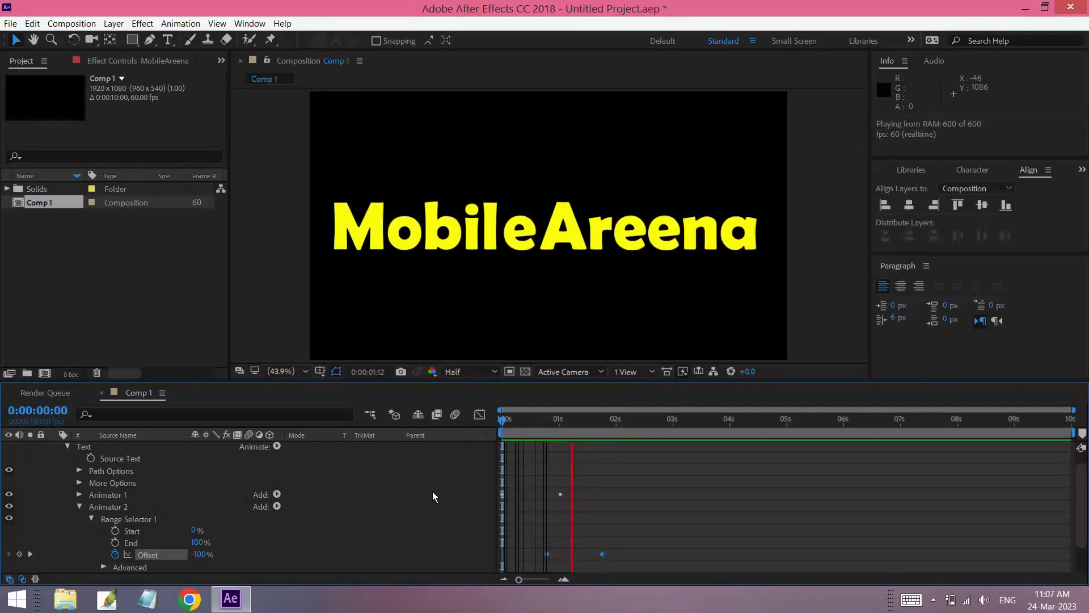
{"action": "key", "text": "space"}
{"action": "left_click_drag", "start_coordinate": [522, 541], "coordinate": [607, 553]}
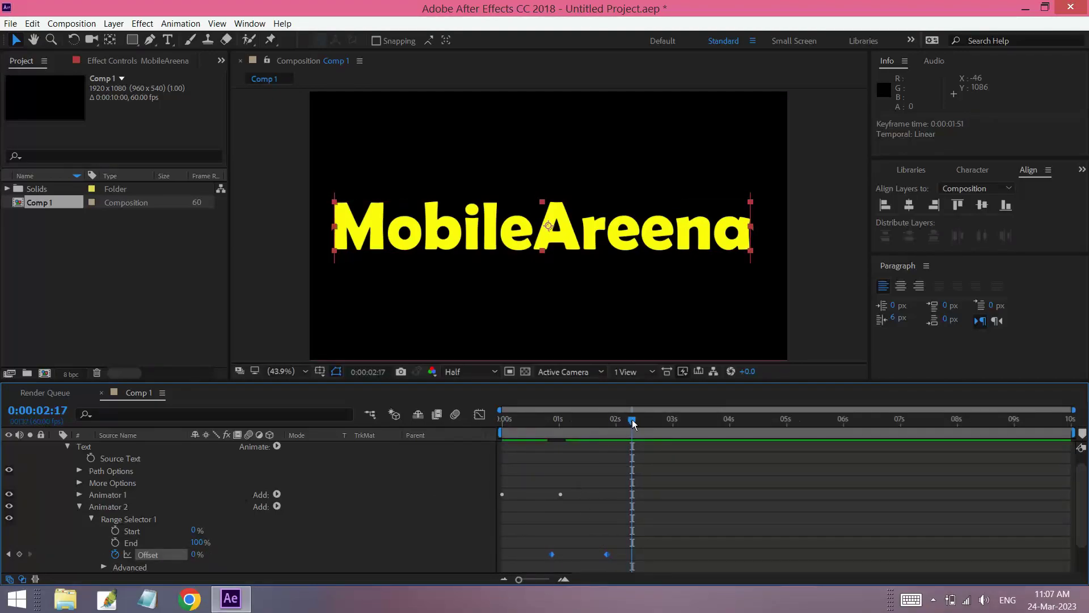
{"action": "left_click_drag", "start_coordinate": [630, 425], "coordinate": [502, 421]}
{"action": "key", "text": "space"}
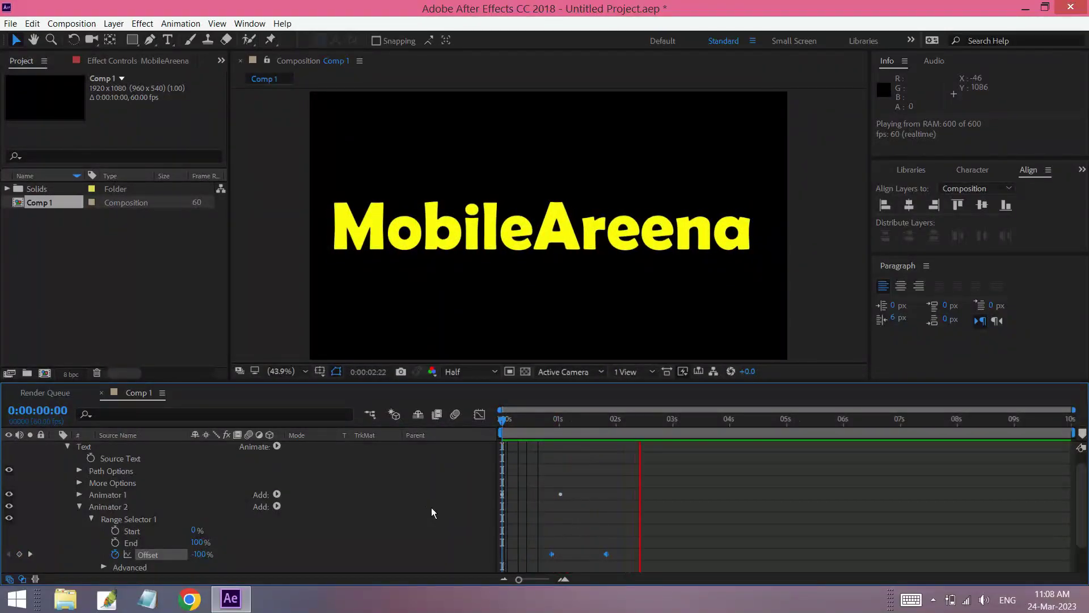
{"action": "key", "text": "space"}
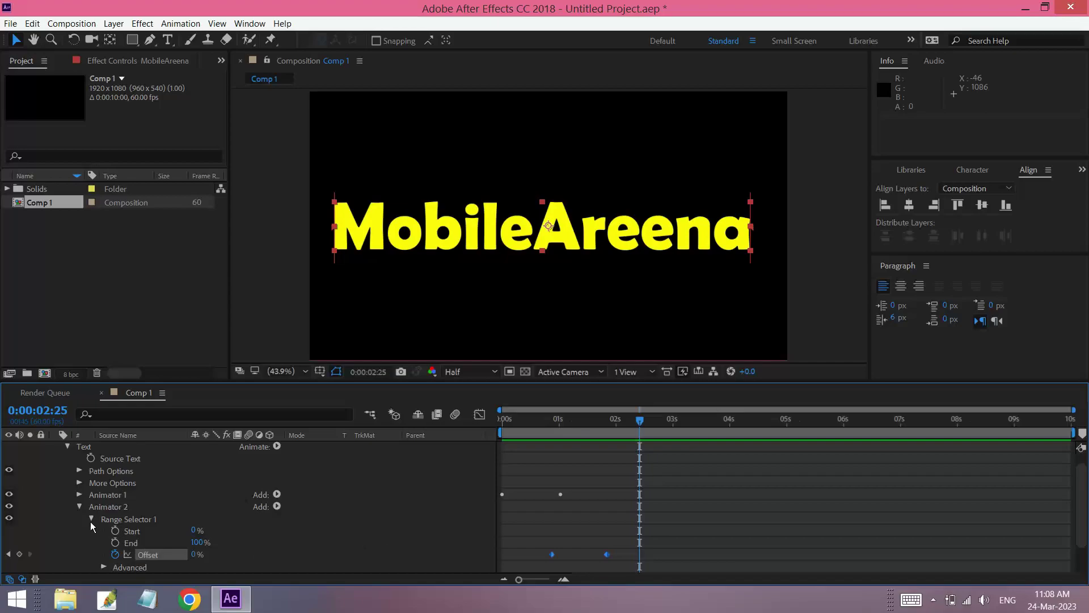
{"action": "left_click", "coordinate": [92, 520]}
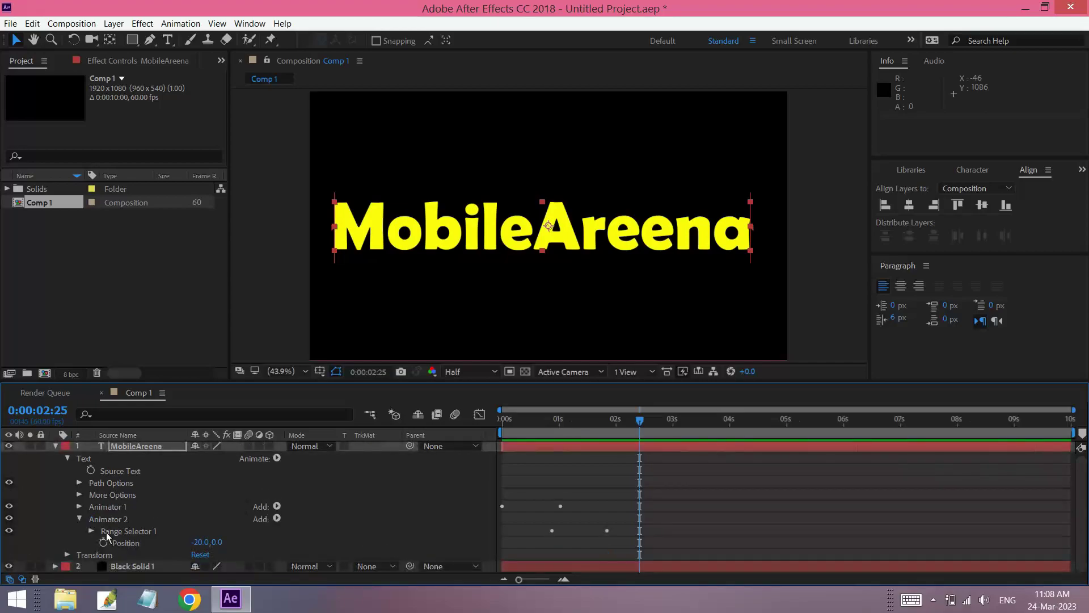
{"action": "left_click", "coordinate": [80, 519]}
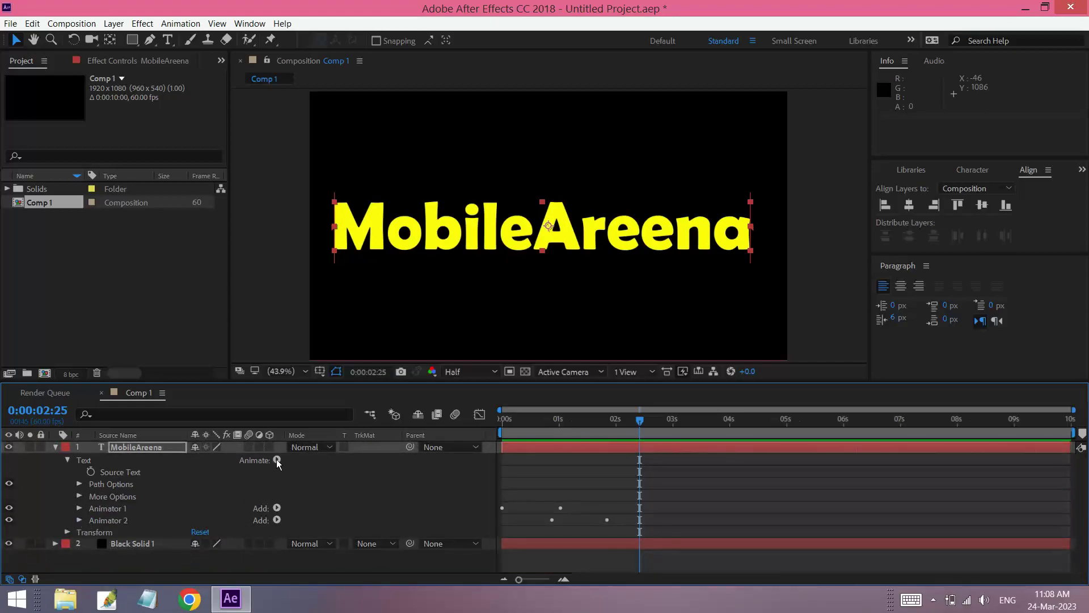
Step: Add Animator 3 with Position 20,0 to the MobileAreena text and set the time to 1:52
{"action": "left_click", "coordinate": [158, 447]}
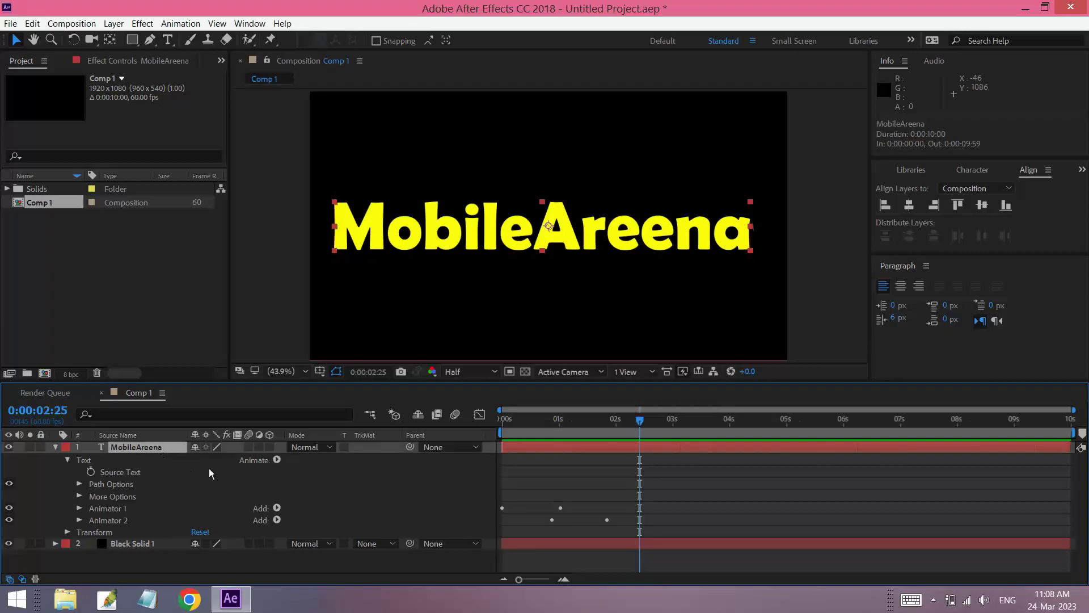
{"action": "left_click", "coordinate": [277, 460]}
{"action": "left_click", "coordinate": [328, 242]}
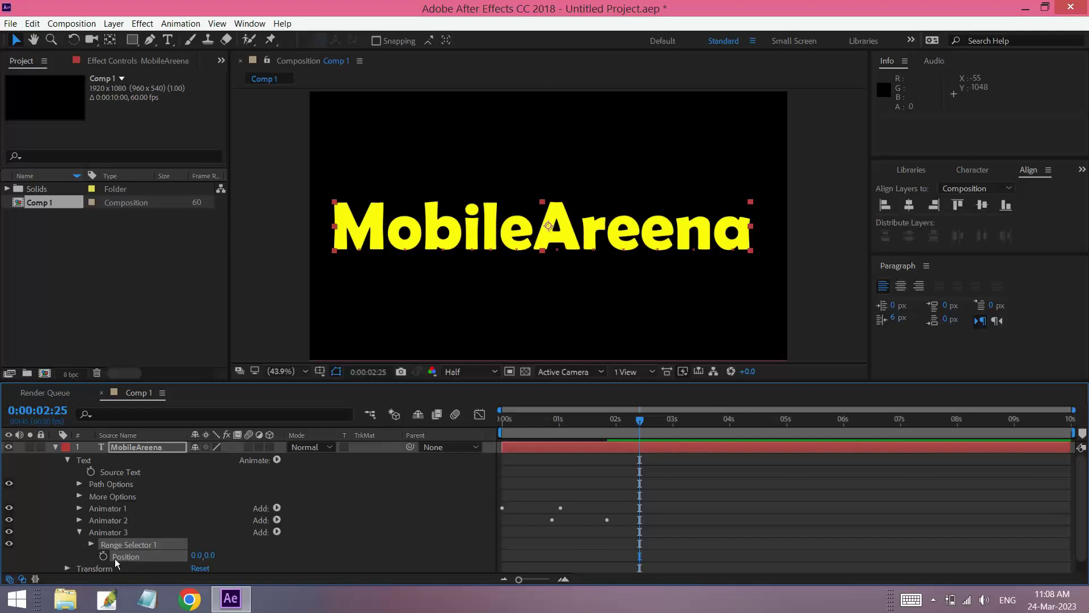
{"action": "left_click", "coordinate": [196, 556]}
{"action": "key", "text": "Return"}
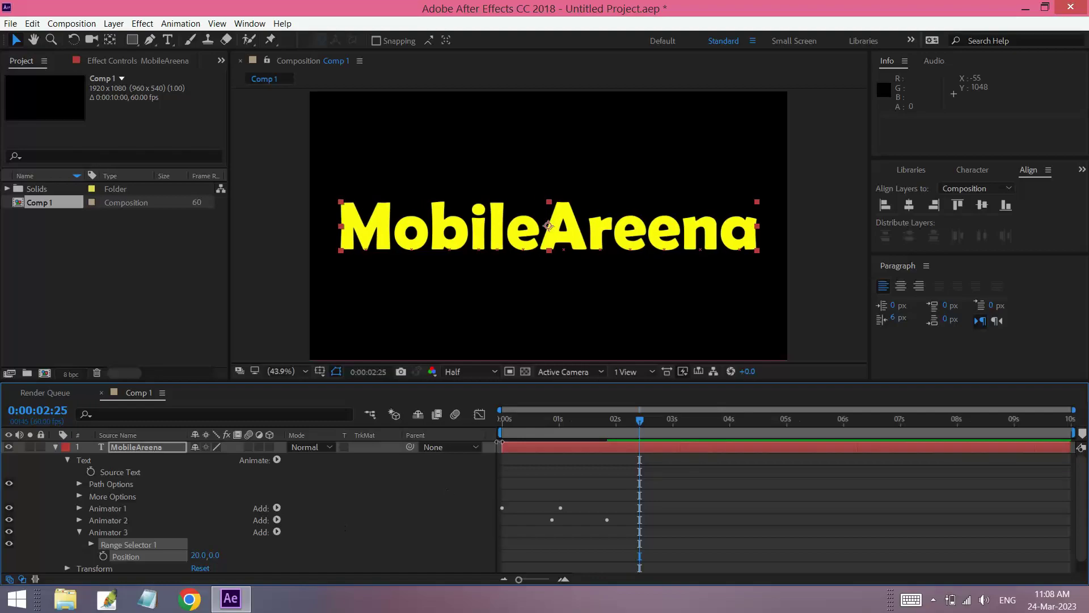
{"action": "left_click_drag", "start_coordinate": [632, 421], "coordinate": [607, 424]}
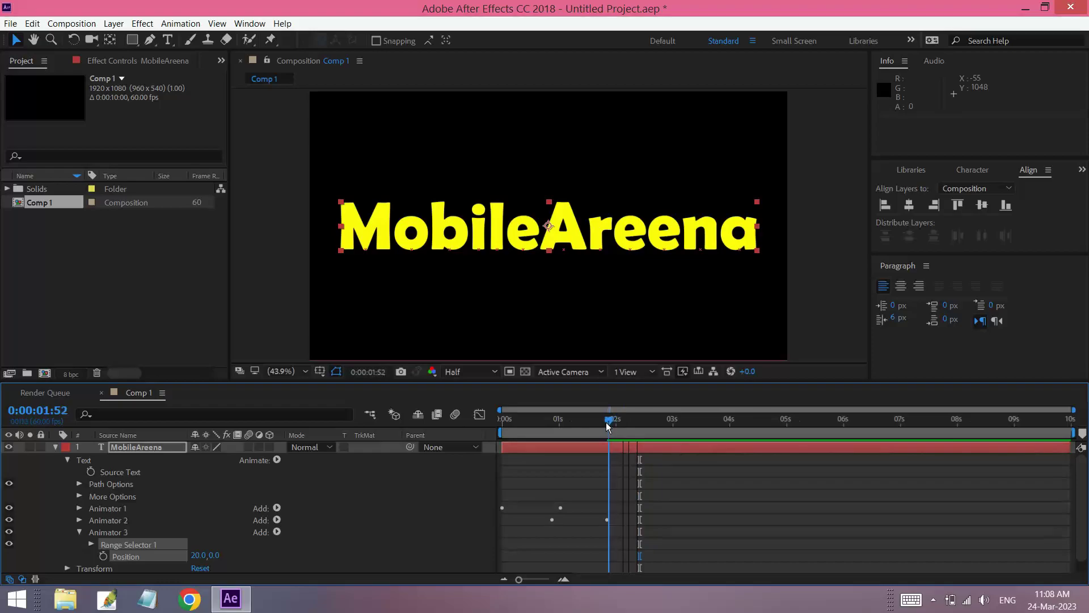
Step: Keyframe Animator 3's Offset at -100% at the current time
{"action": "left_click", "coordinate": [90, 542]}
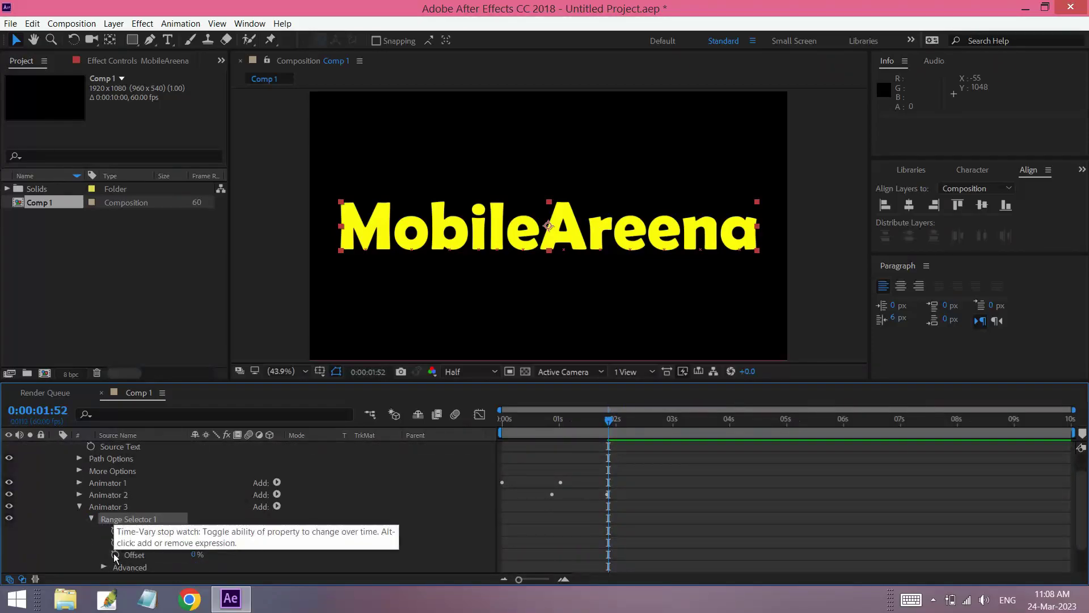
{"action": "left_click", "coordinate": [114, 554]}
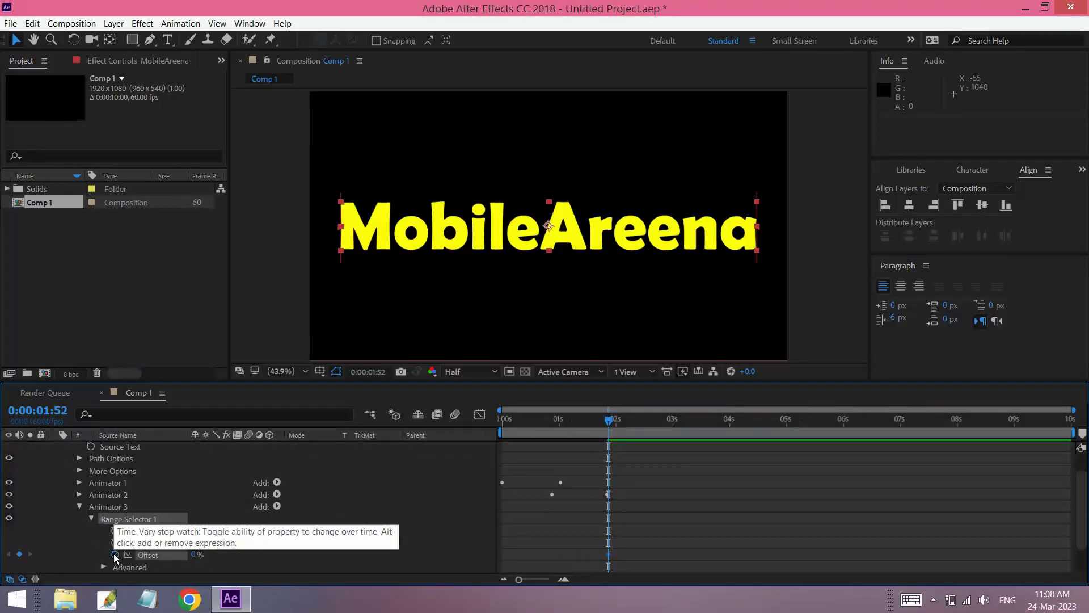
{"action": "left_click", "coordinate": [196, 554]}
{"action": "type", "text": "-100"}
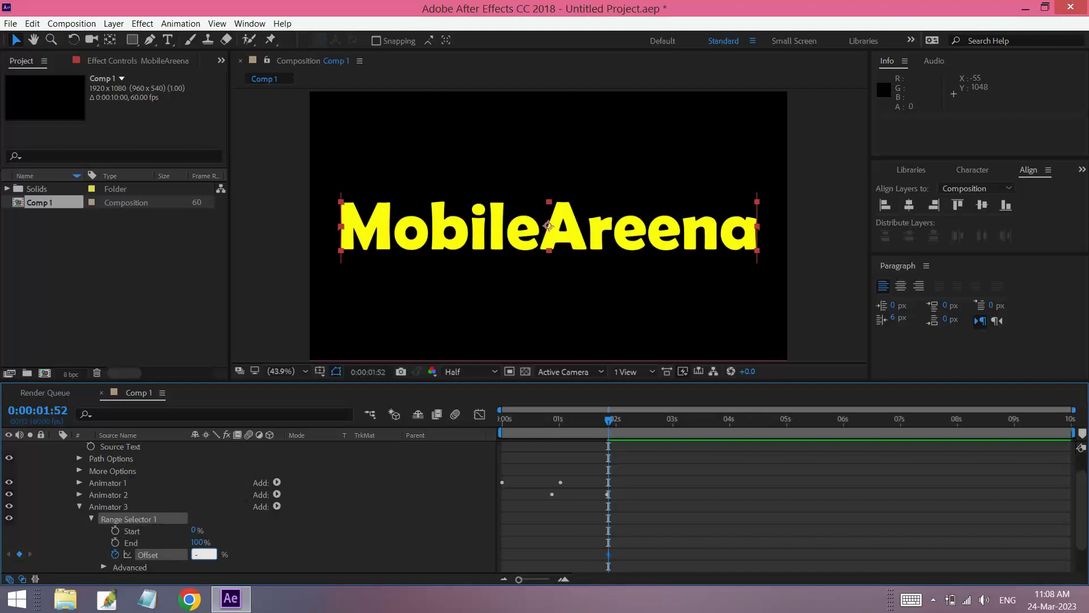
{"action": "key", "text": "Return"}
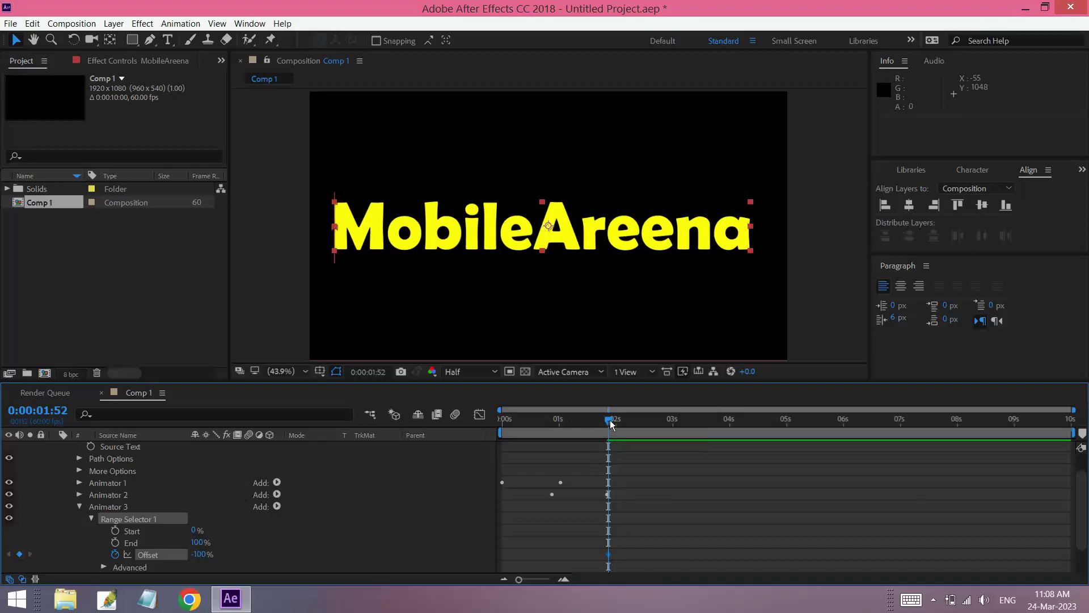
Step: Add a later 0% Offset keyframe, preview, and drag that end keyframe later
{"action": "left_click_drag", "start_coordinate": [609, 421], "coordinate": [625, 420]}
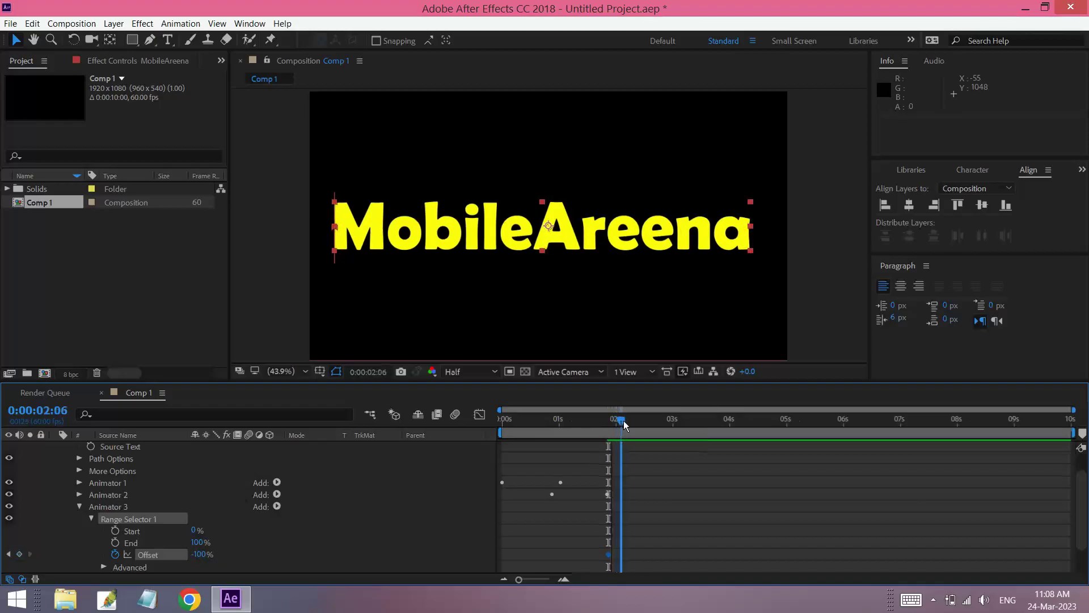
{"action": "left_click", "coordinate": [213, 554]}
{"action": "type", "text": "0"}
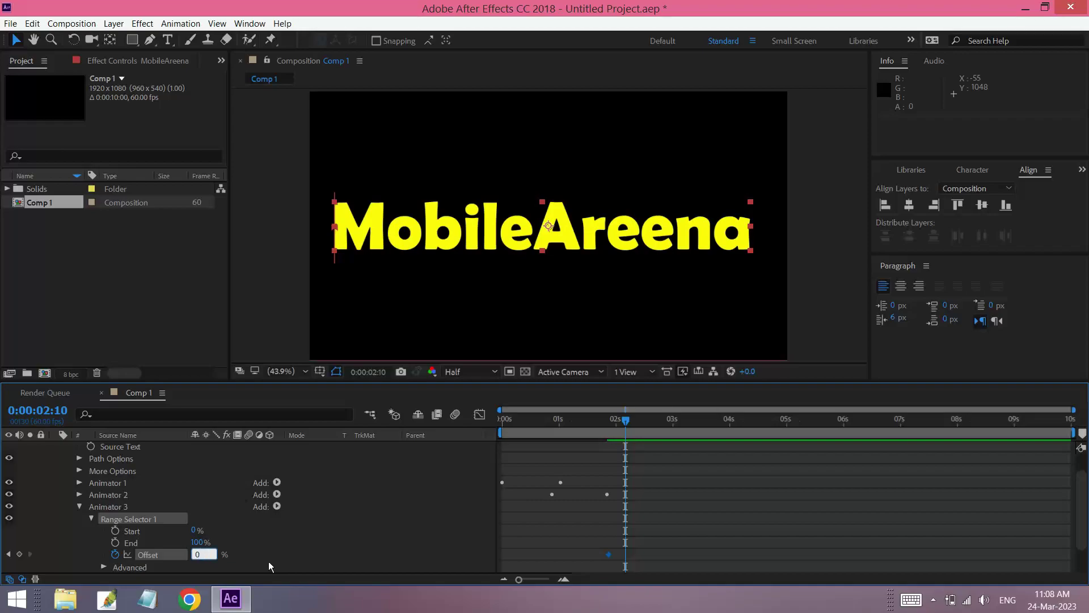
{"action": "key", "text": "Return"}
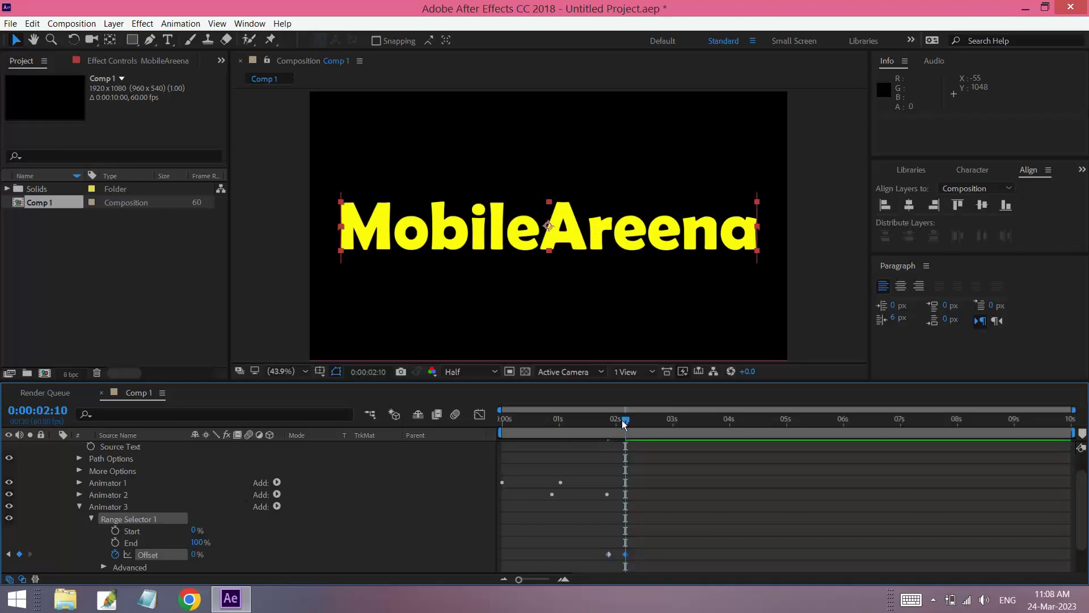
{"action": "left_click_drag", "start_coordinate": [626, 425], "coordinate": [502, 420]}
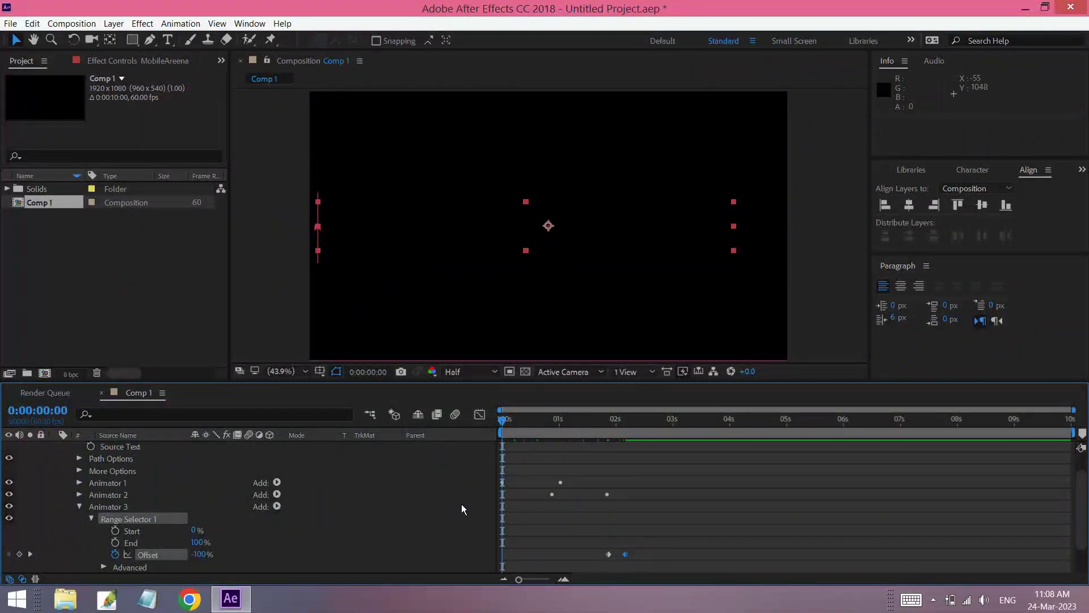
{"action": "key", "text": "space"}
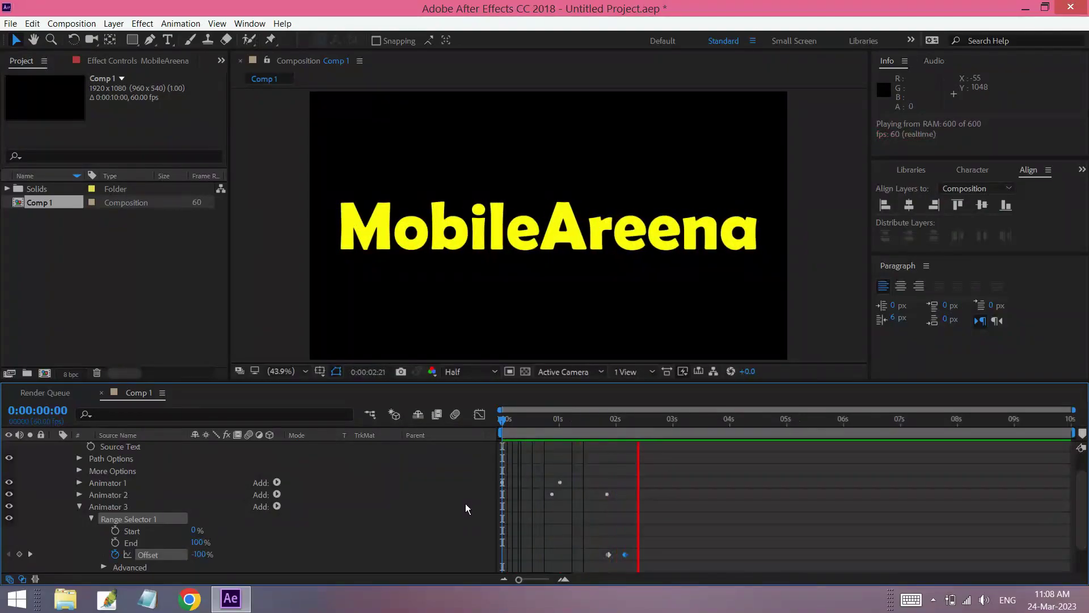
{"action": "key", "text": "space"}
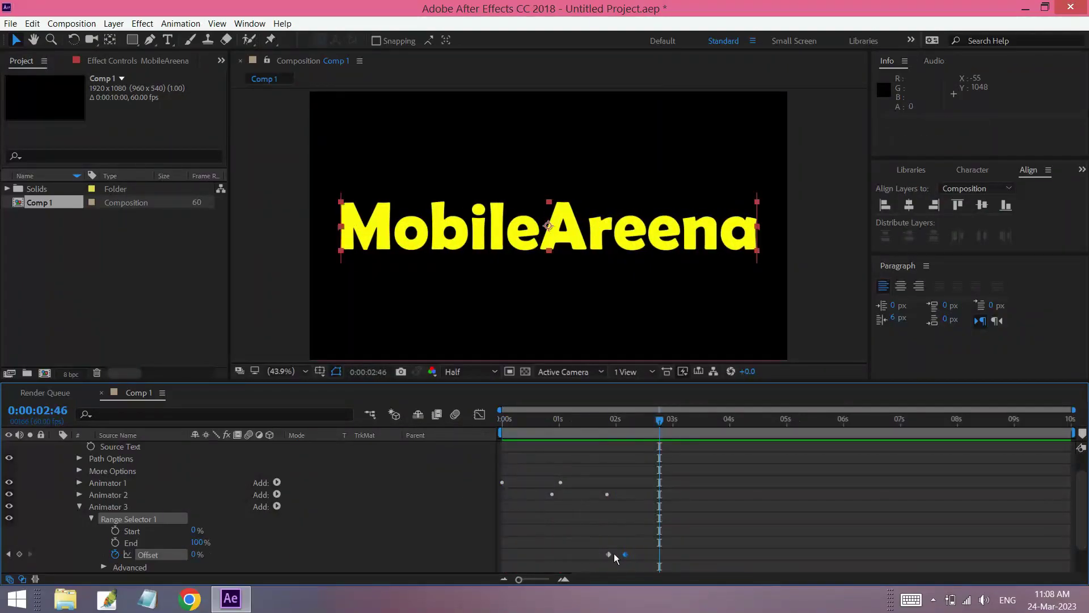
{"action": "mouse_move", "coordinate": [625, 554]}
{"action": "left_mouse_down"}
{"action": "mouse_move", "coordinate": [644, 556]}
{"action": "mouse_move", "coordinate": [646, 569]}
{"action": "left_mouse_up"}
Step: Easy Ease the Offset keyframes and raise the first keyframe's influence to about 86%
{"action": "key", "text": "F9"}
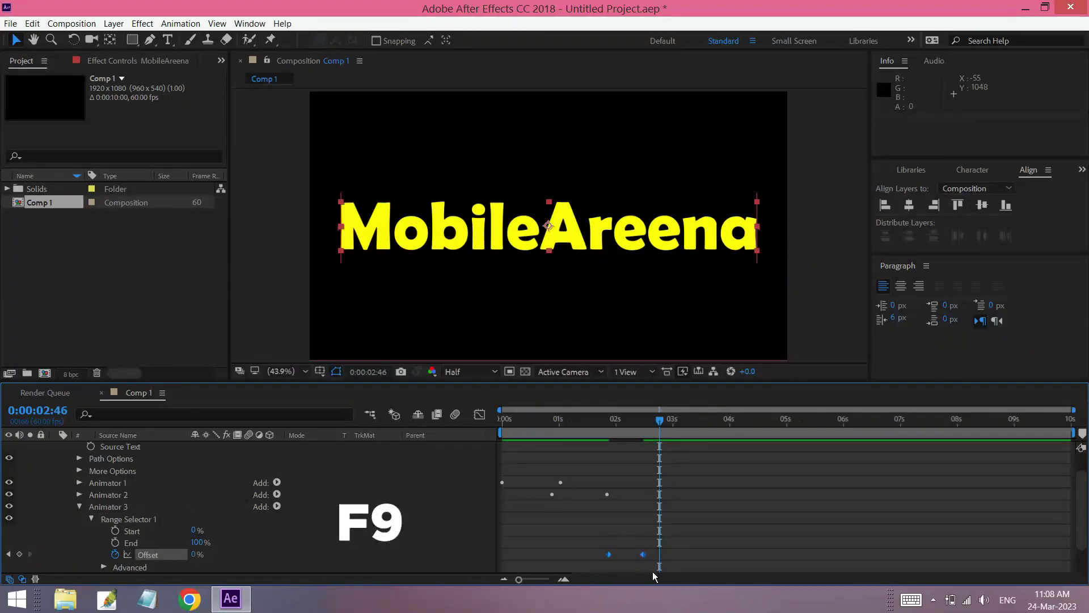
{"action": "left_click", "coordinate": [483, 419]}
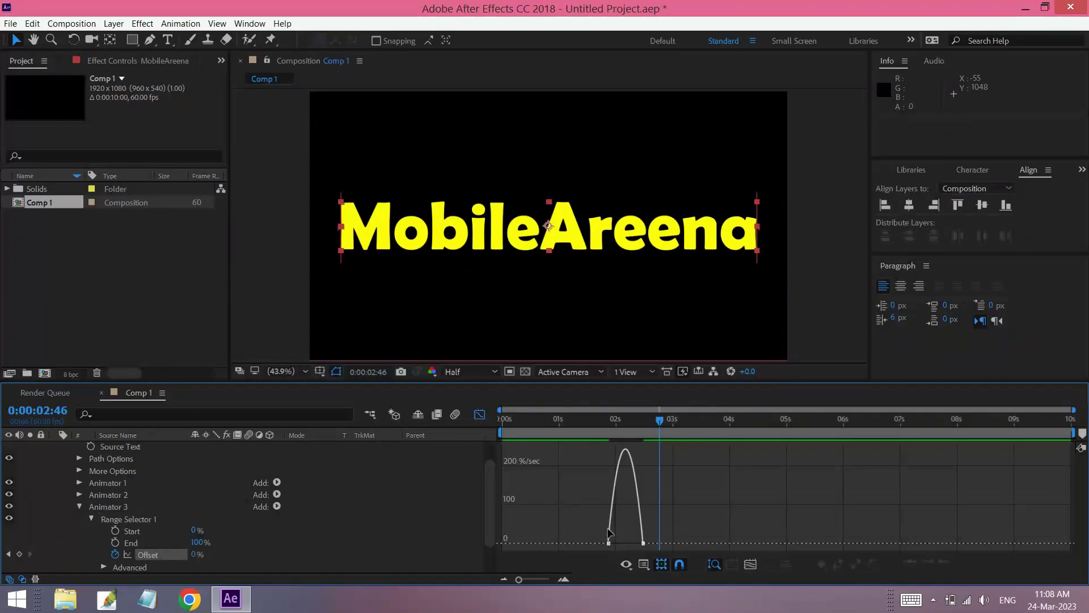
{"action": "left_click_drag", "start_coordinate": [596, 551], "coordinate": [625, 543]}
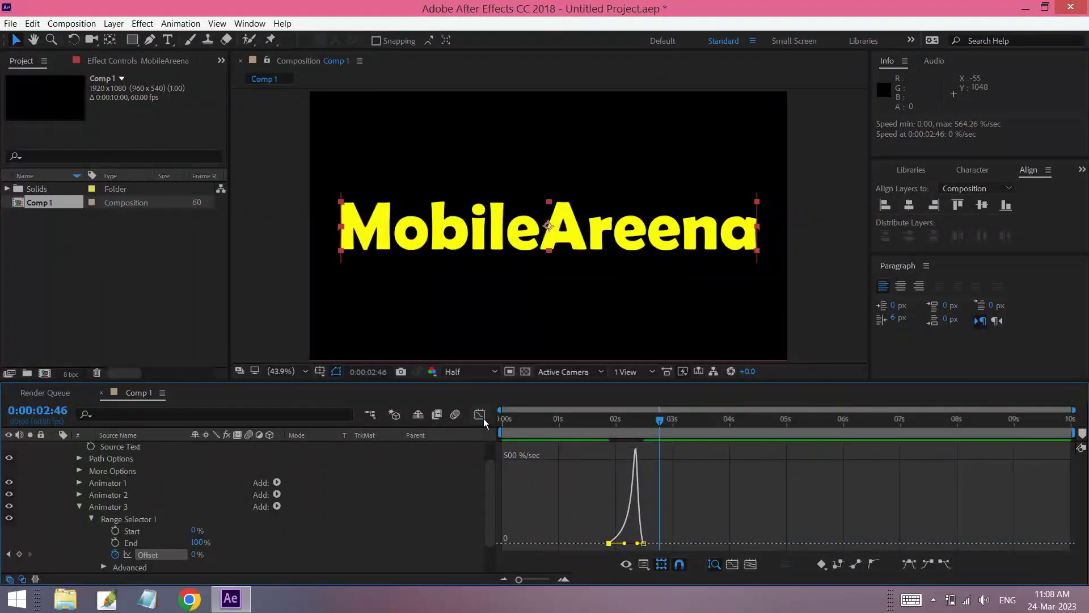
{"action": "left_click", "coordinate": [484, 417]}
Step: Move the second Offset keyframe to 0:00:02:51 and preview the slide-in
{"action": "left_click", "coordinate": [644, 555]}
{"action": "left_click_drag", "start_coordinate": [645, 554], "coordinate": [664, 554]}
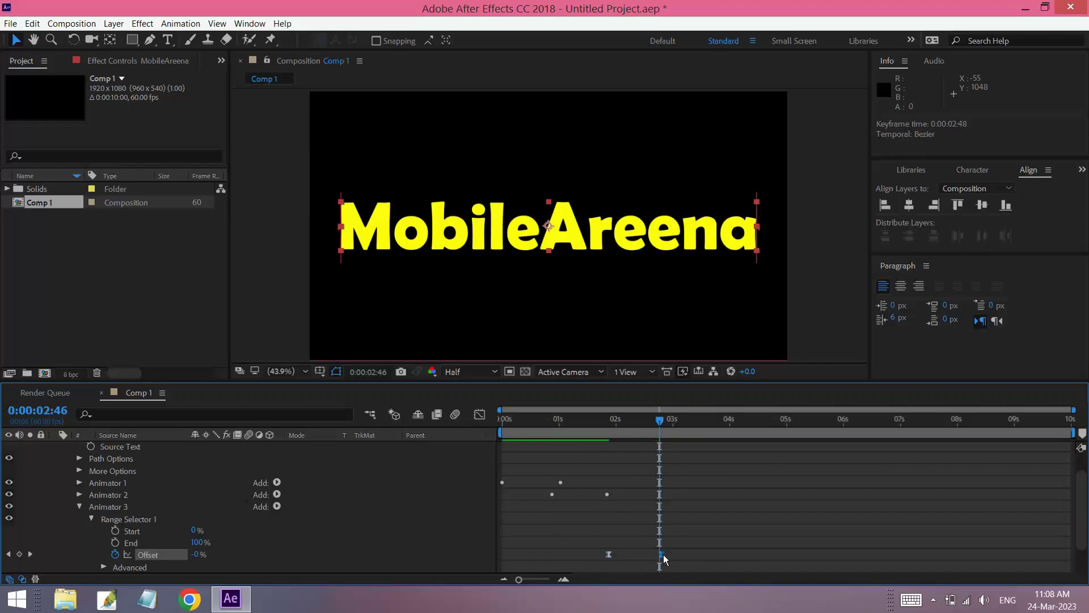
{"action": "left_click_drag", "start_coordinate": [659, 421], "coordinate": [492, 421]}
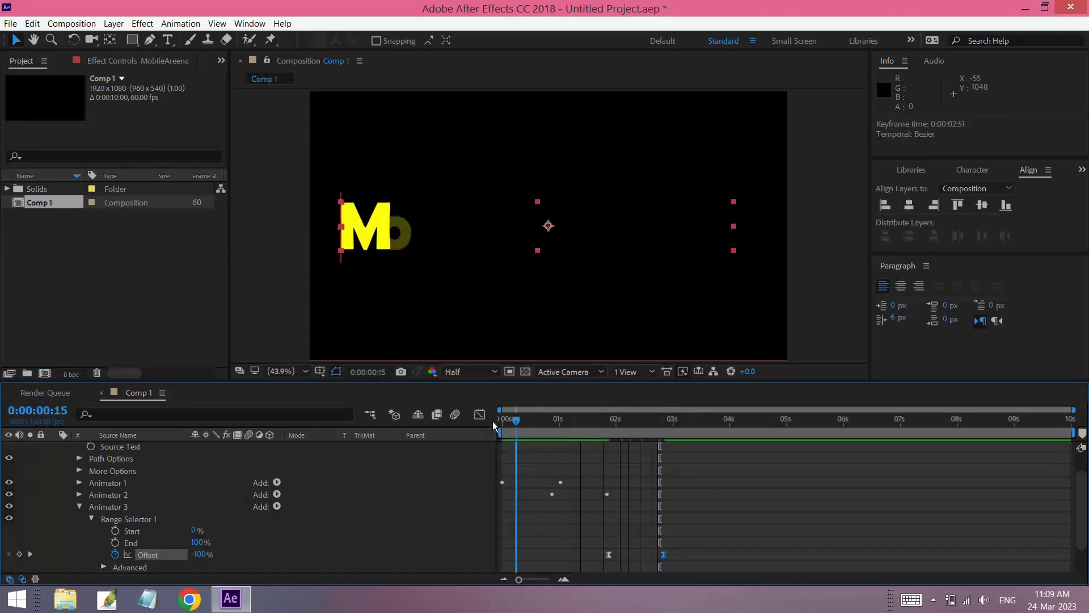
{"action": "key", "text": "space"}
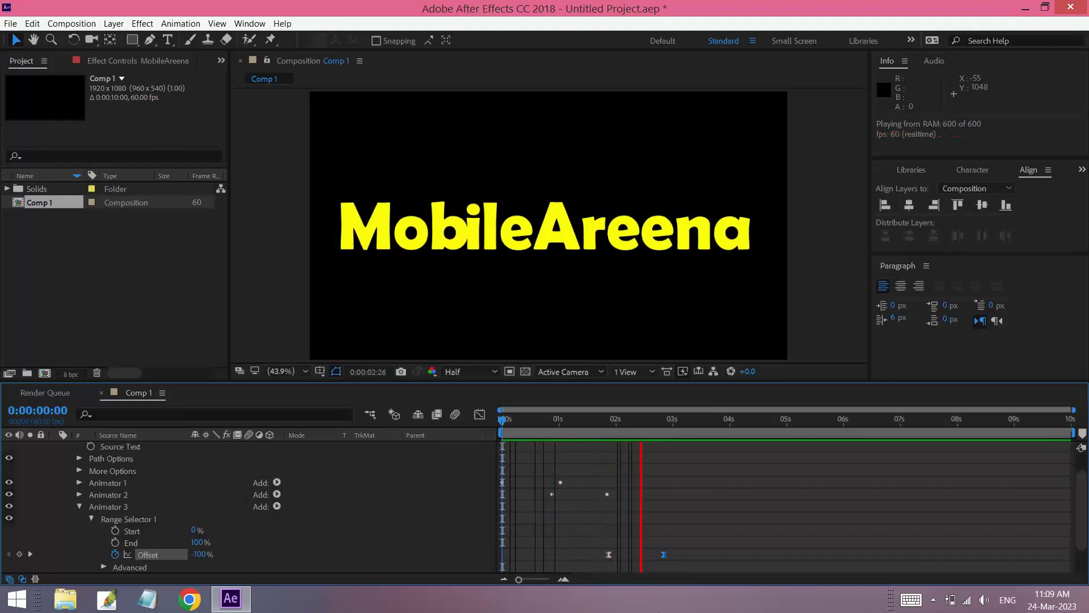
{"action": "key", "text": "space"}
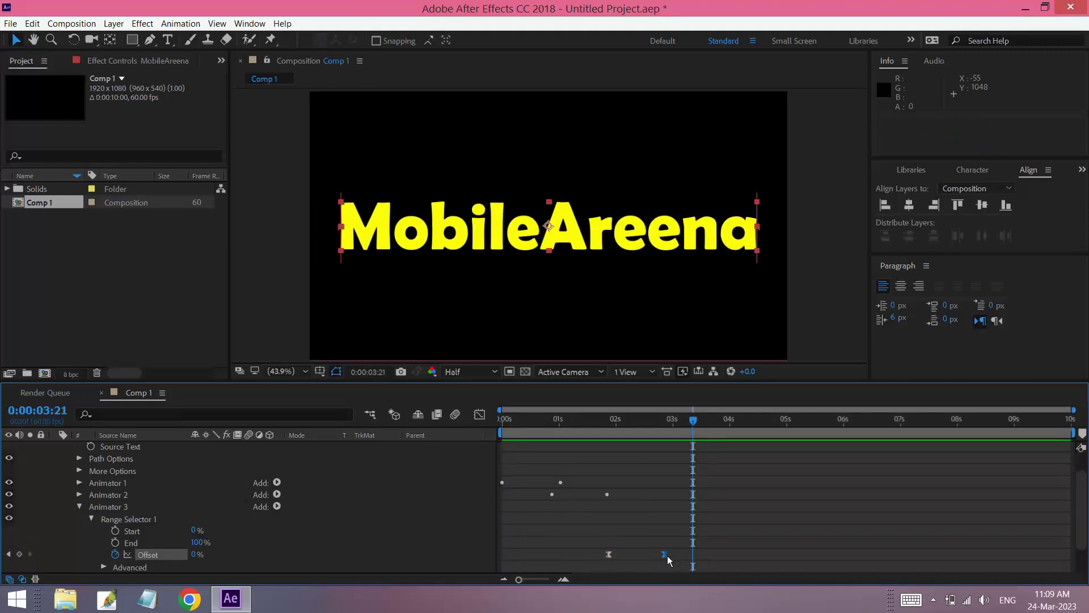
Step: Pull the final Offset keyframe back to about 0:00:02:42 and preview the slide-in
{"action": "left_click_drag", "start_coordinate": [668, 558], "coordinate": [655, 556]}
{"action": "left_click_drag", "start_coordinate": [692, 420], "coordinate": [494, 418]}
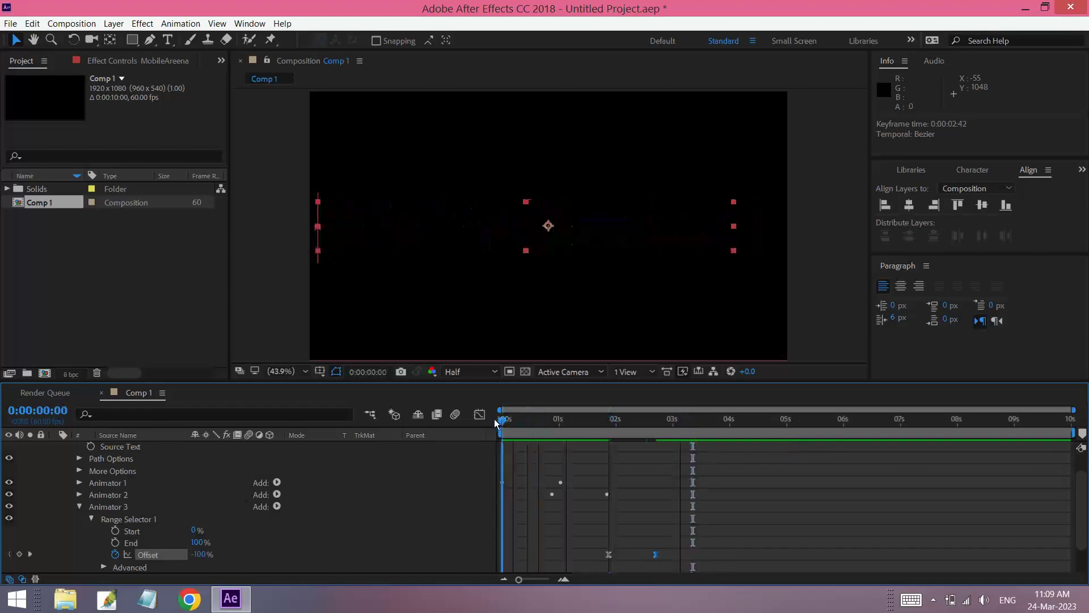
{"action": "key", "text": "space"}
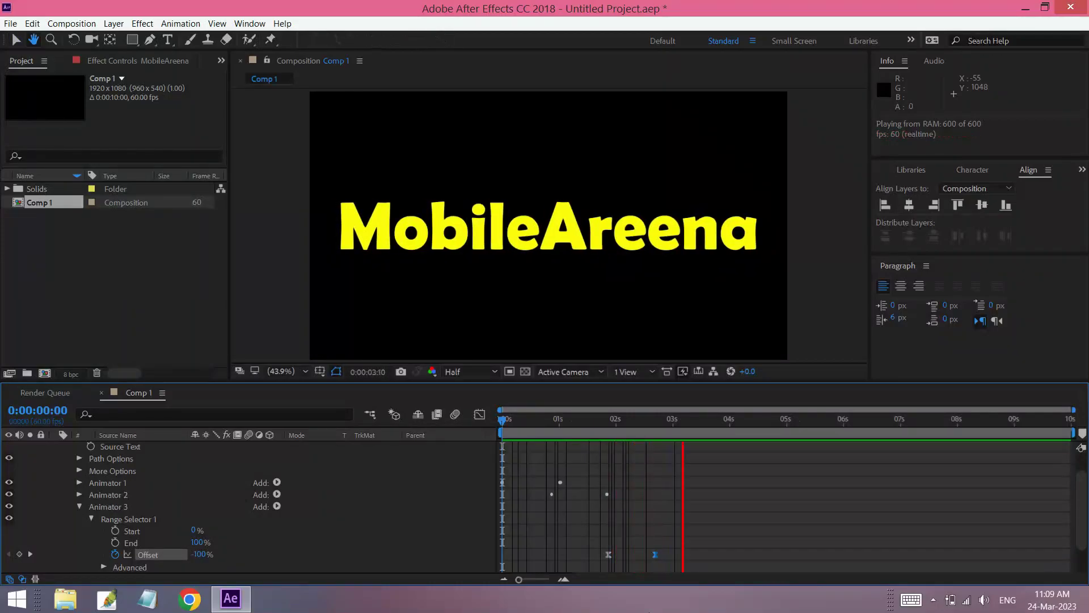
{"action": "key", "text": "space"}
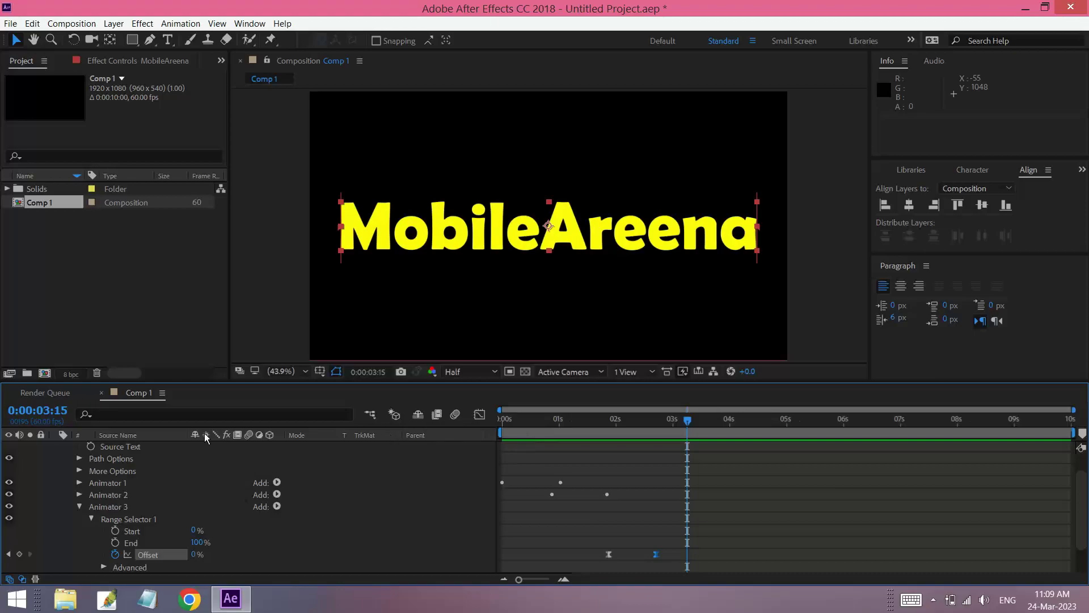
{"action": "scroll", "coordinate": [131, 462], "scroll_direction": "up", "scroll_amount": 1}
Step: Show the animated properties with U, Easy Ease the second selector's Offset keyframes, and preview
{"action": "left_click", "coordinate": [125, 445]}
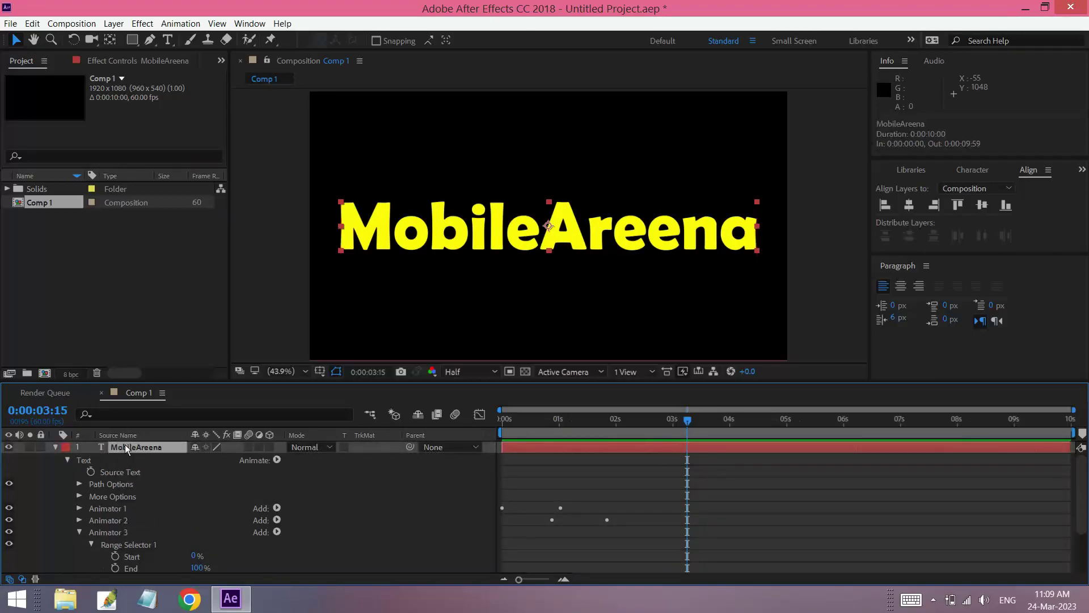
{"action": "key", "text": "u"}
{"action": "left_click_drag", "start_coordinate": [621, 492], "coordinate": [535, 503]}
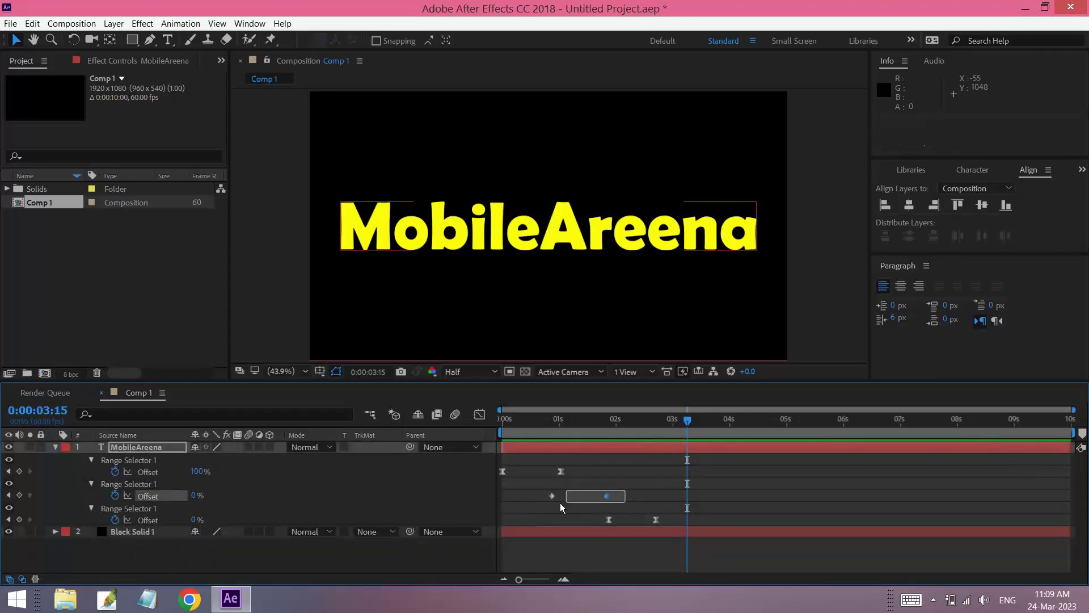
{"action": "key", "text": "F9"}
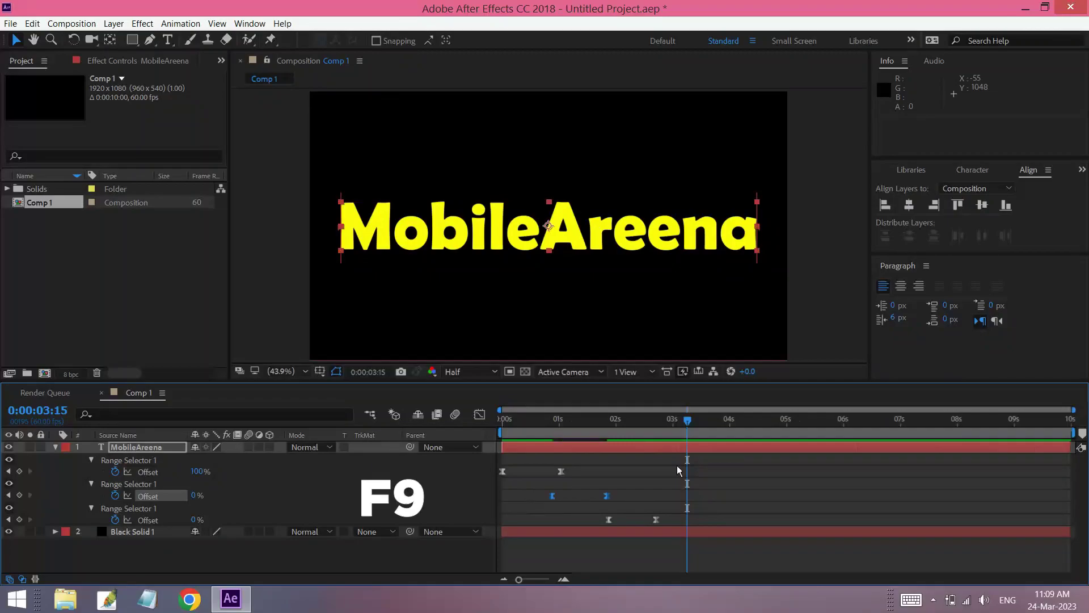
{"action": "left_click_drag", "start_coordinate": [688, 422], "coordinate": [465, 423]}
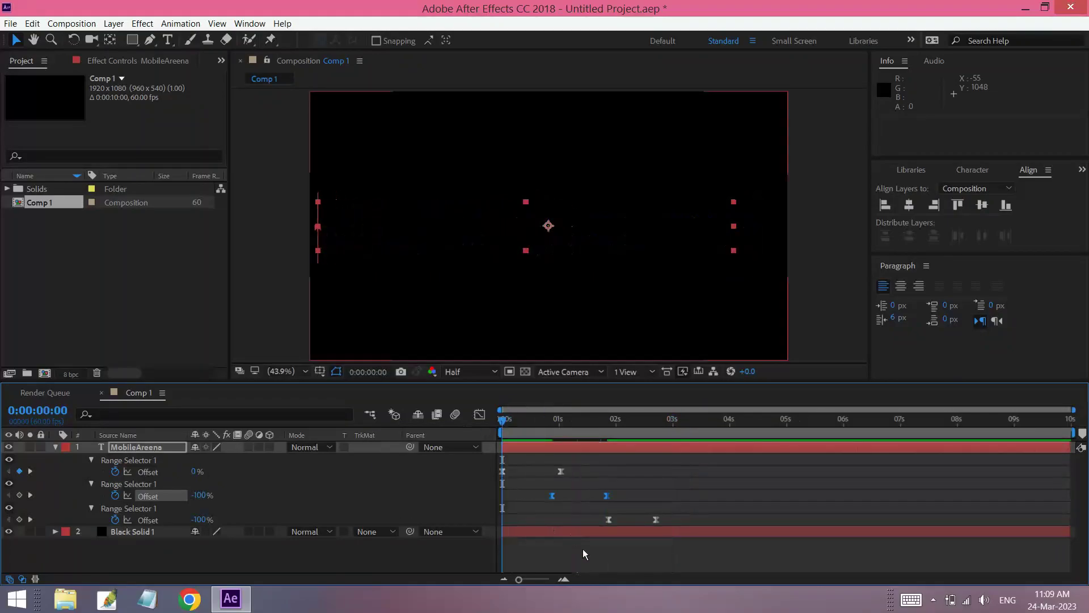
{"action": "key", "text": "space"}
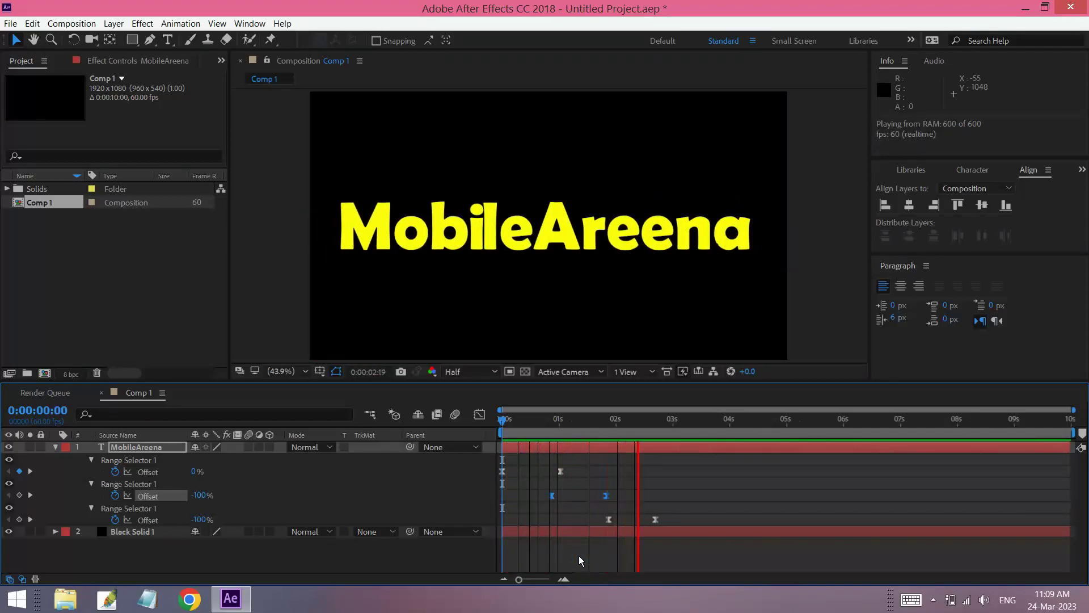
{"action": "key", "text": "space"}
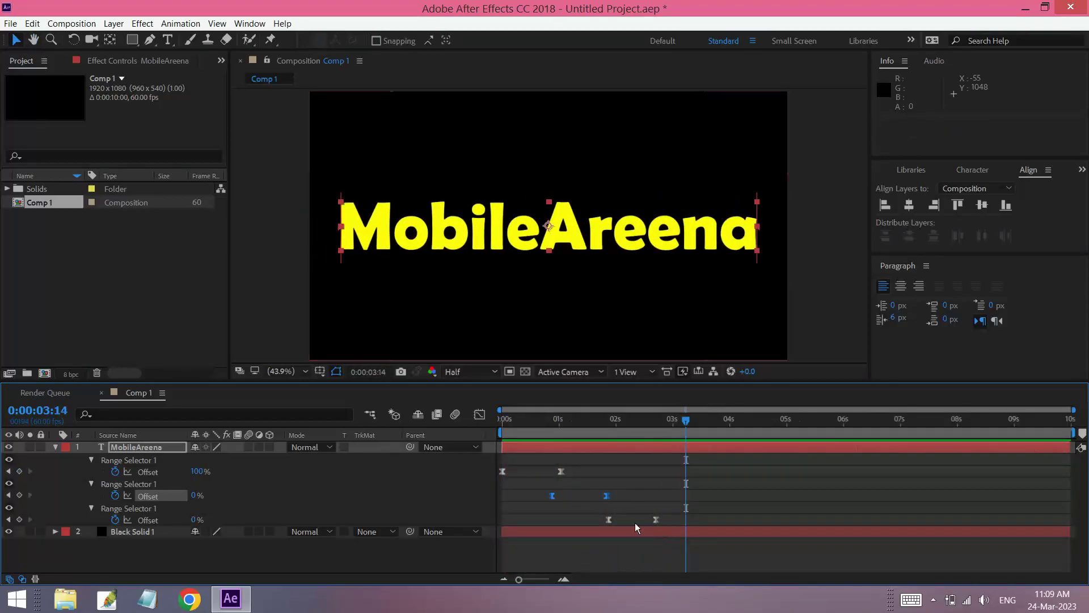
Step: Nudge the third Range Selector's first Offset keyframe slightly earlier and preview
{"action": "mouse_move", "coordinate": [660, 544]}
{"action": "left_mouse_down"}
{"action": "mouse_move", "coordinate": [603, 519]}
{"action": "mouse_move", "coordinate": [660, 520]}
{"action": "left_mouse_up"}
{"action": "left_click", "coordinate": [656, 520]}
{"action": "left_click_drag", "start_coordinate": [686, 427], "coordinate": [492, 421]}
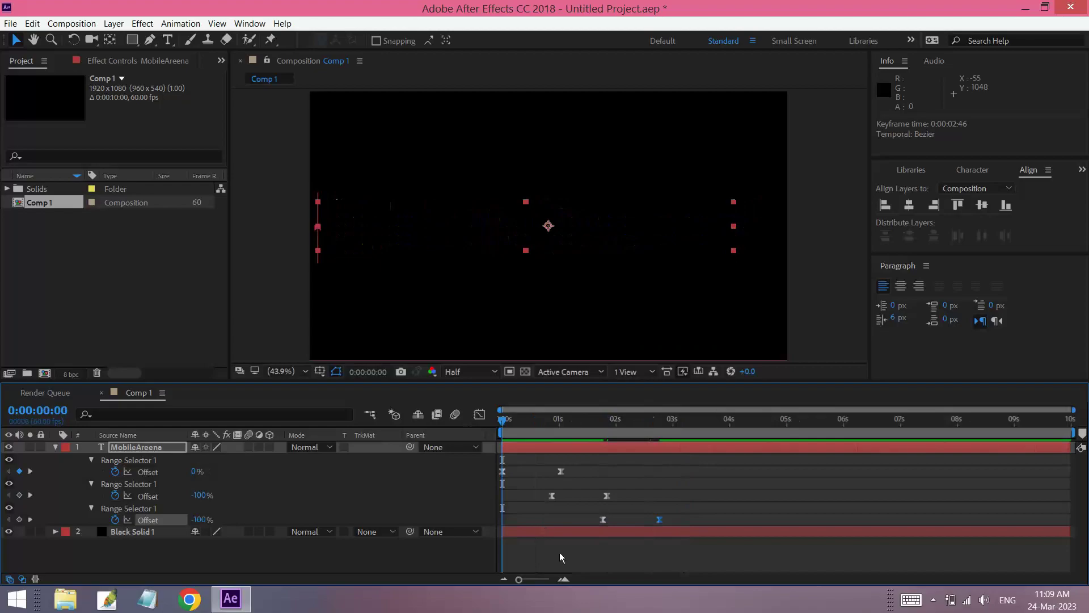
{"action": "key", "text": "space"}
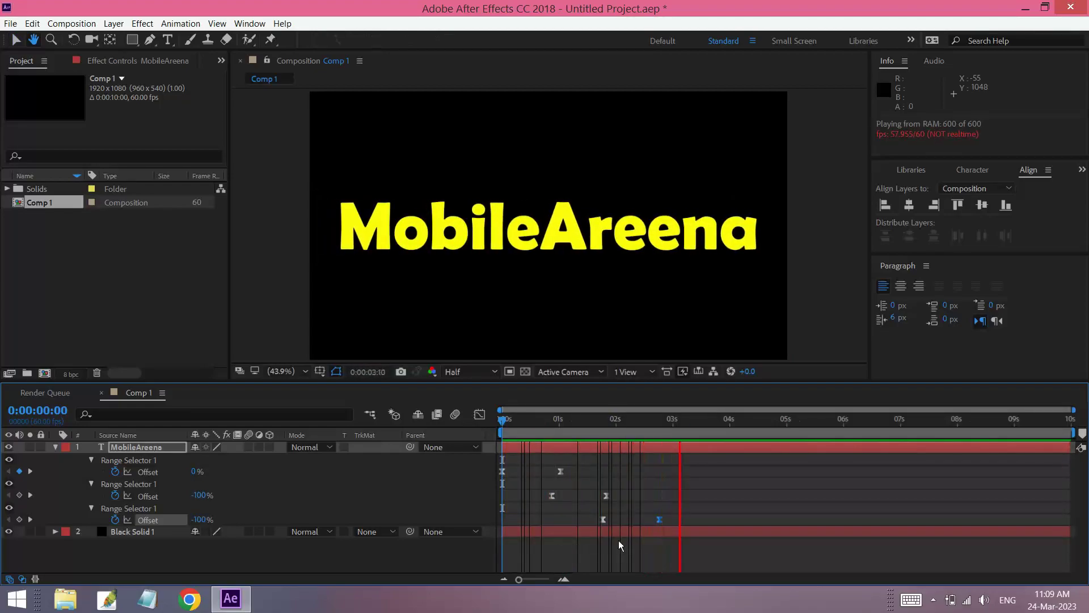
{"action": "key", "text": "space"}
Step: Move the last letter-slide keyframe to 2:37, preview, and collapse the MobileAreena layer
{"action": "left_click_drag", "start_coordinate": [659, 520], "coordinate": [650, 520]}
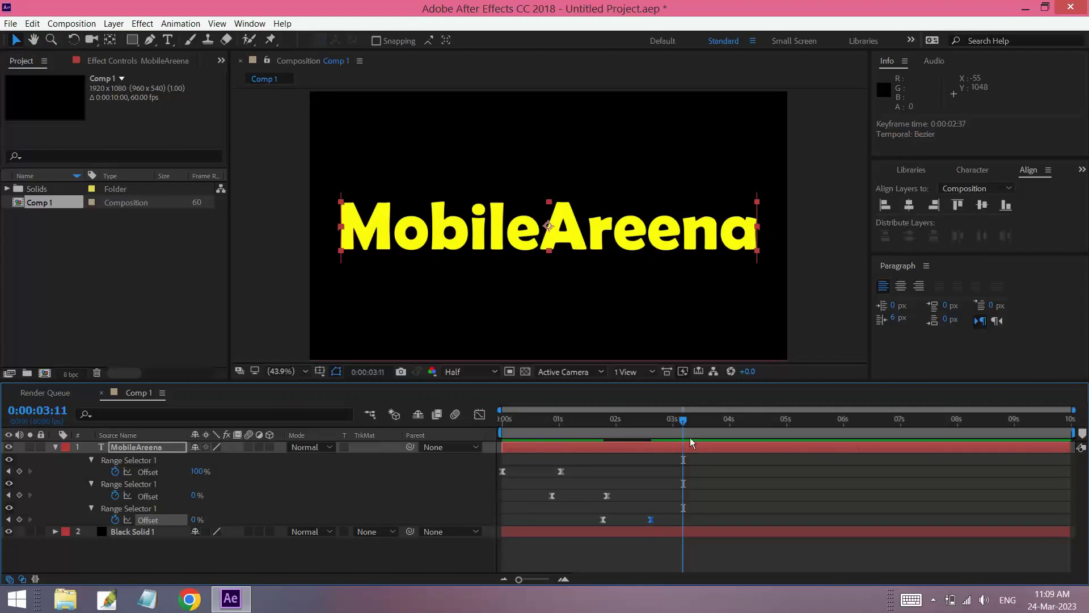
{"action": "key", "text": "space"}
{"action": "key", "text": "Home"}
{"action": "key", "text": "space"}
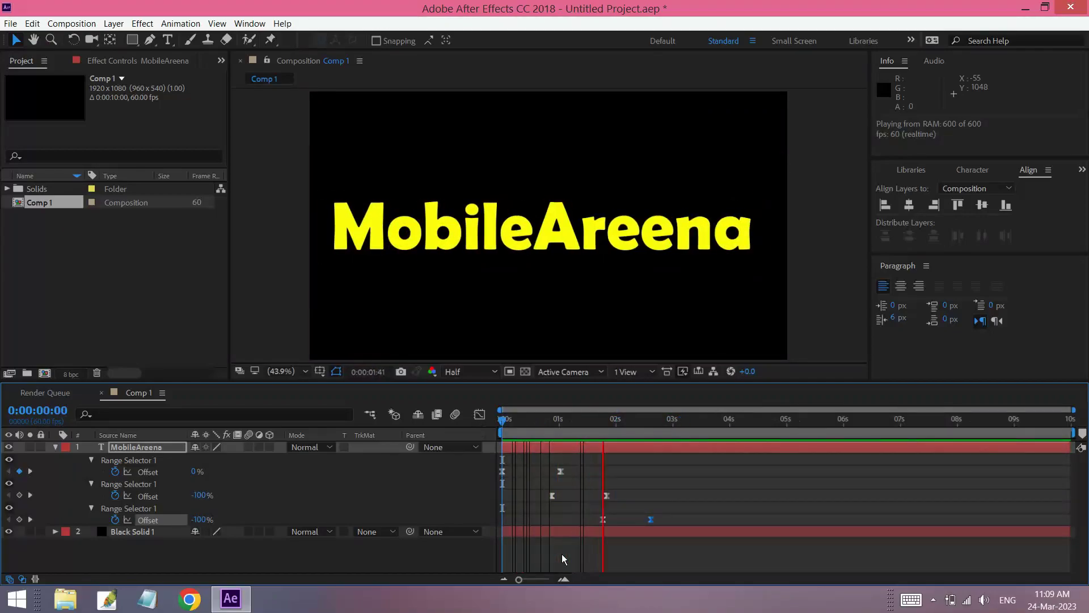
{"action": "key", "text": "space"}
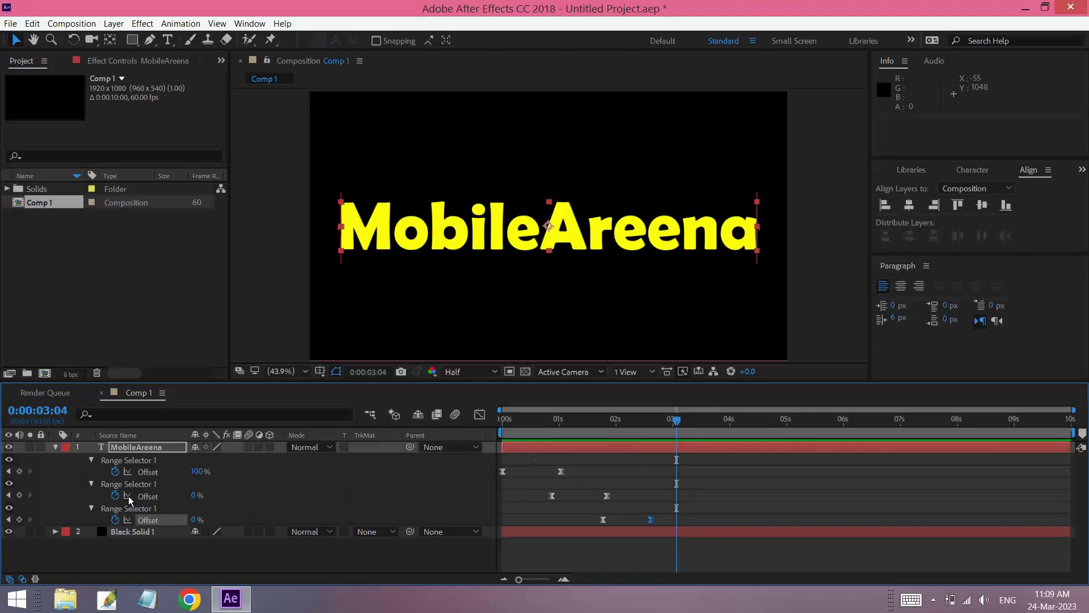
{"action": "left_click", "coordinate": [55, 447]}
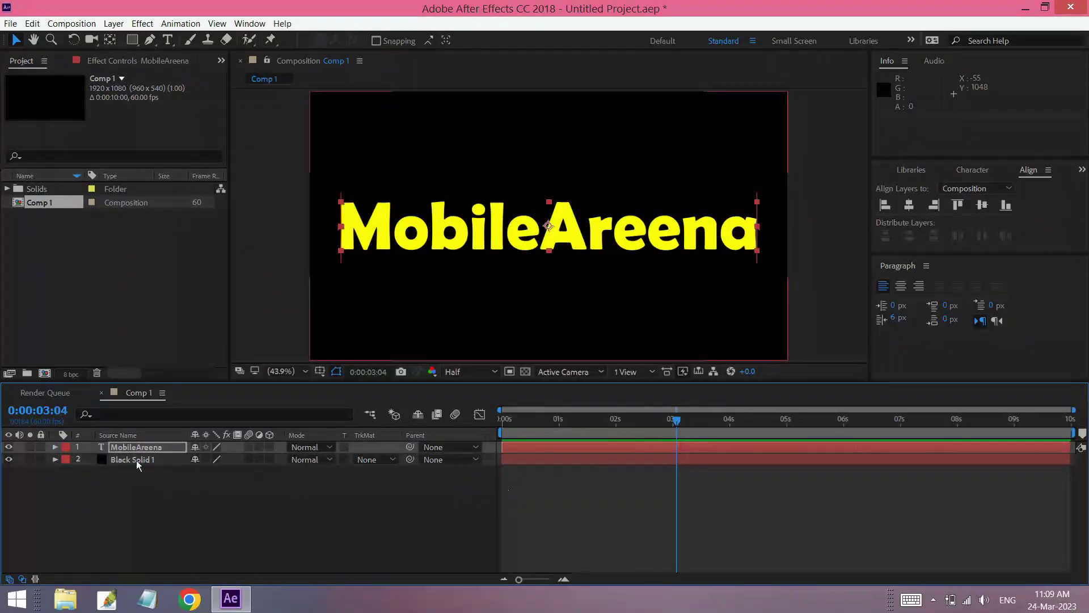
Step: Keyframe the text's Scale from 133% at 3:04 to 147% at 3:29
{"action": "key", "text": "s"}
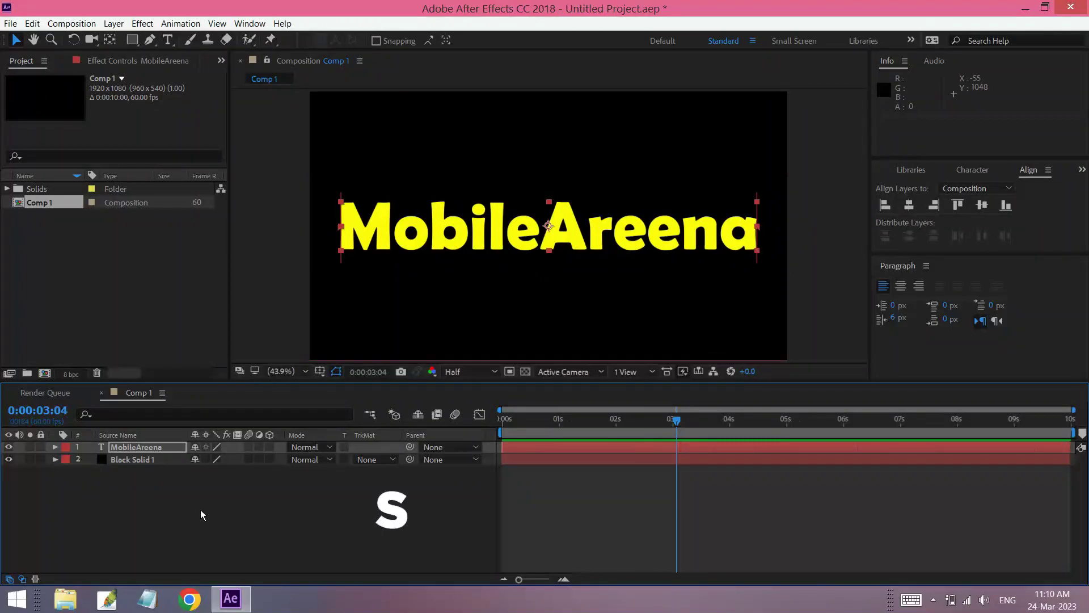
{"action": "left_click", "coordinate": [92, 460]}
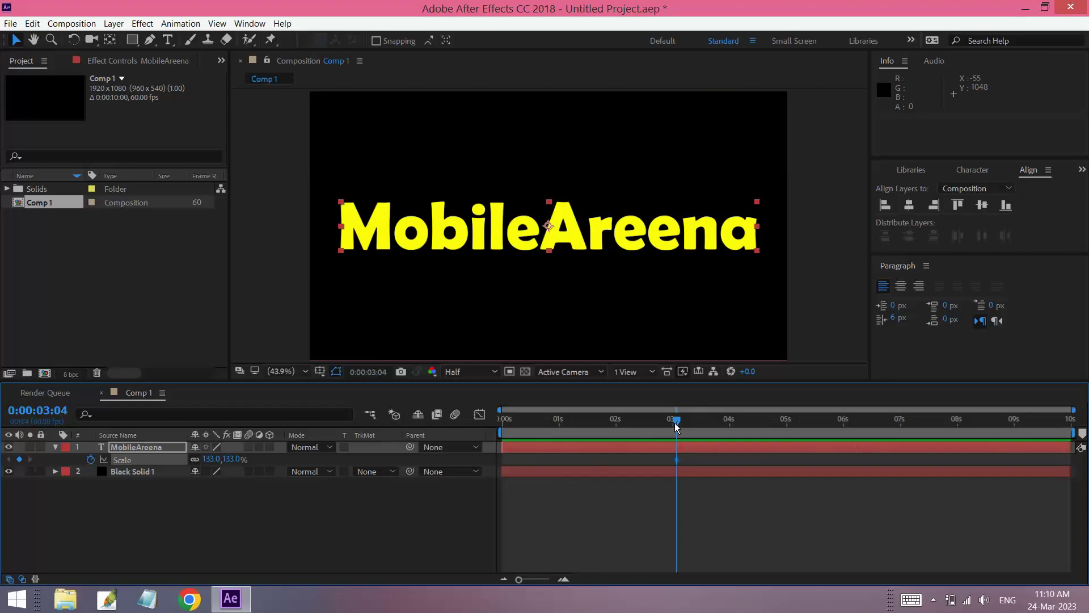
{"action": "left_click_drag", "start_coordinate": [676, 424], "coordinate": [700, 423]}
{"action": "left_click_drag", "start_coordinate": [209, 459], "coordinate": [213, 459]}
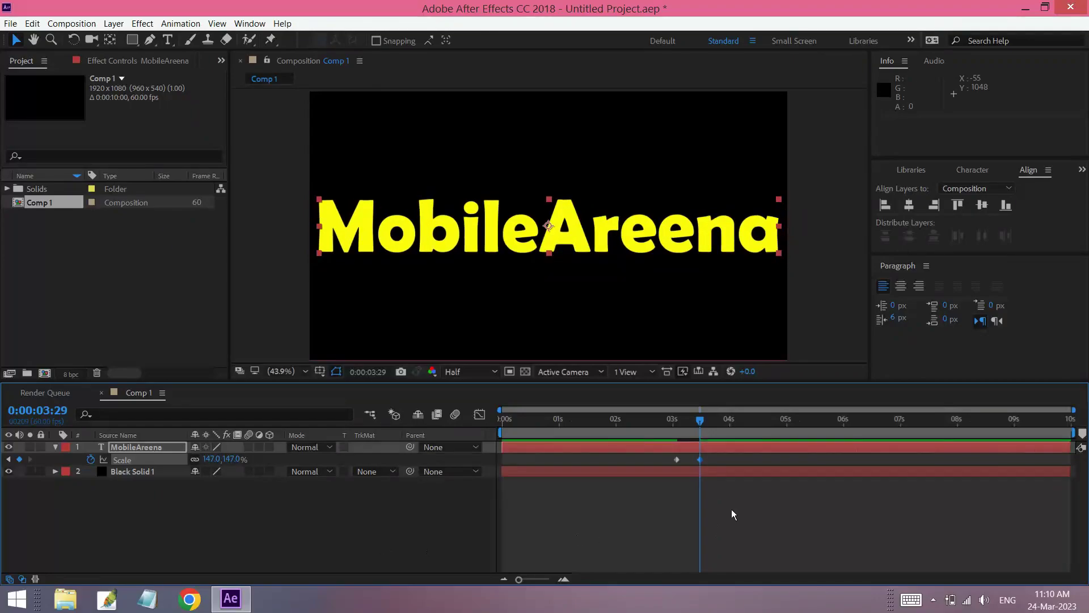
Step: Apply Easy Ease to both Scale keyframes and preview from the start
{"action": "left_click_drag", "start_coordinate": [731, 508], "coordinate": [663, 456]}
{"action": "key", "text": "F9"}
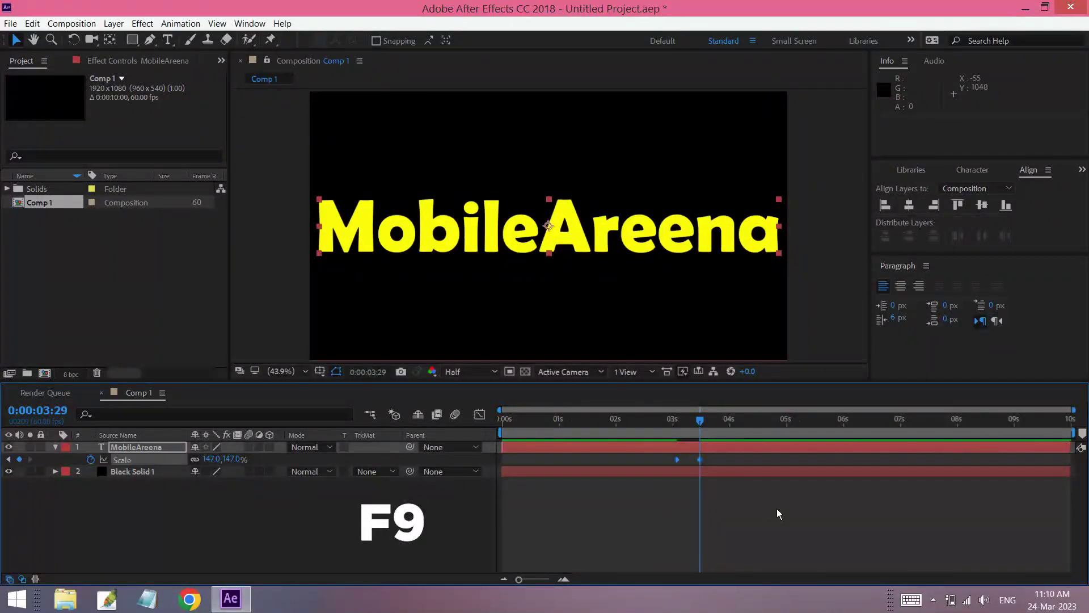
{"action": "left_click_drag", "start_coordinate": [699, 421], "coordinate": [503, 423]}
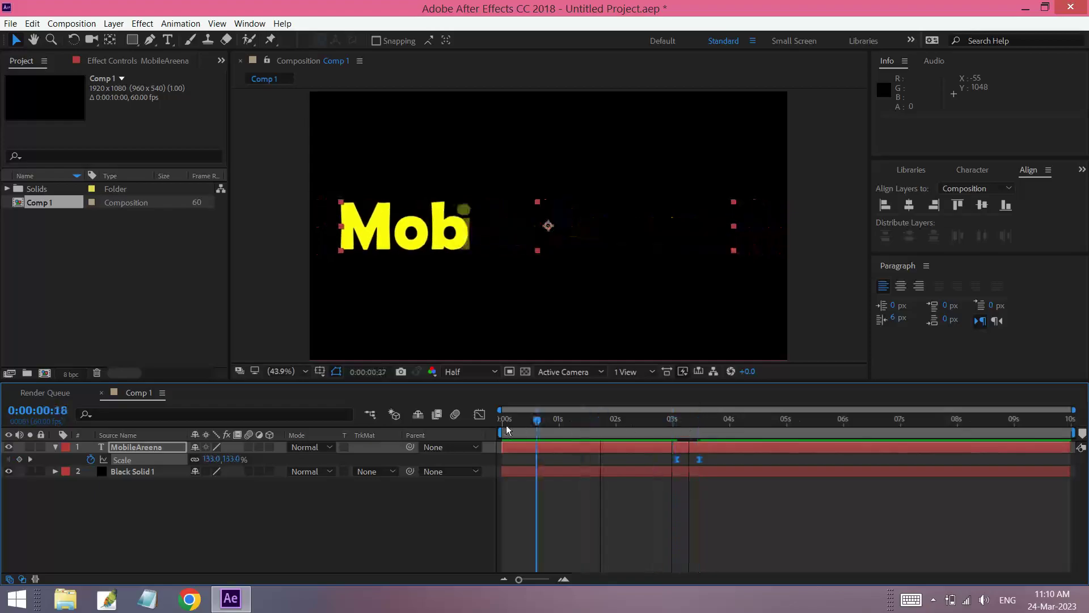
{"action": "key", "text": "space"}
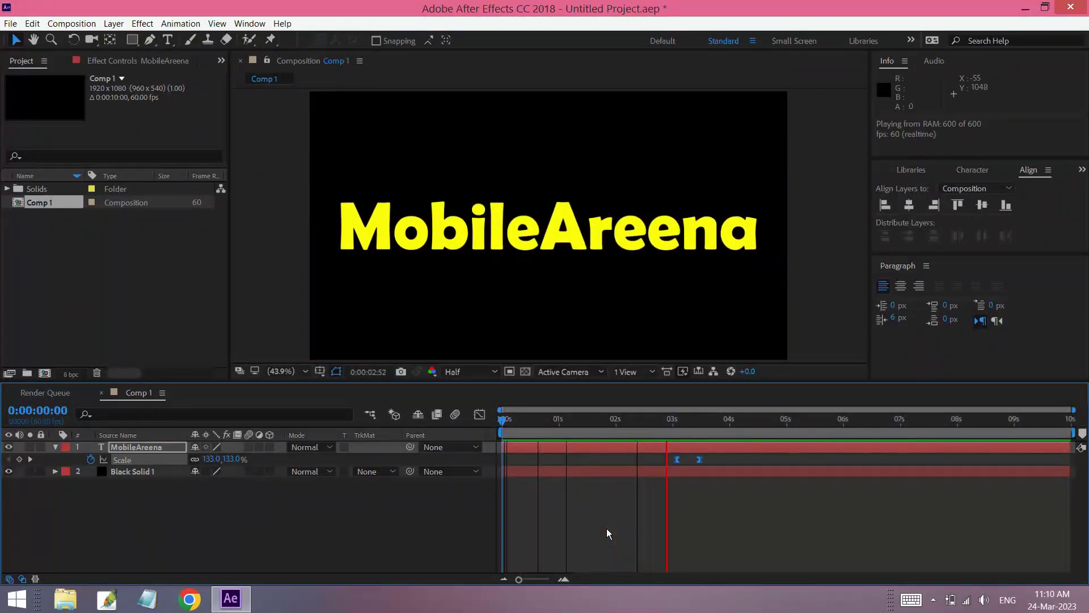
{"action": "key", "text": "space"}
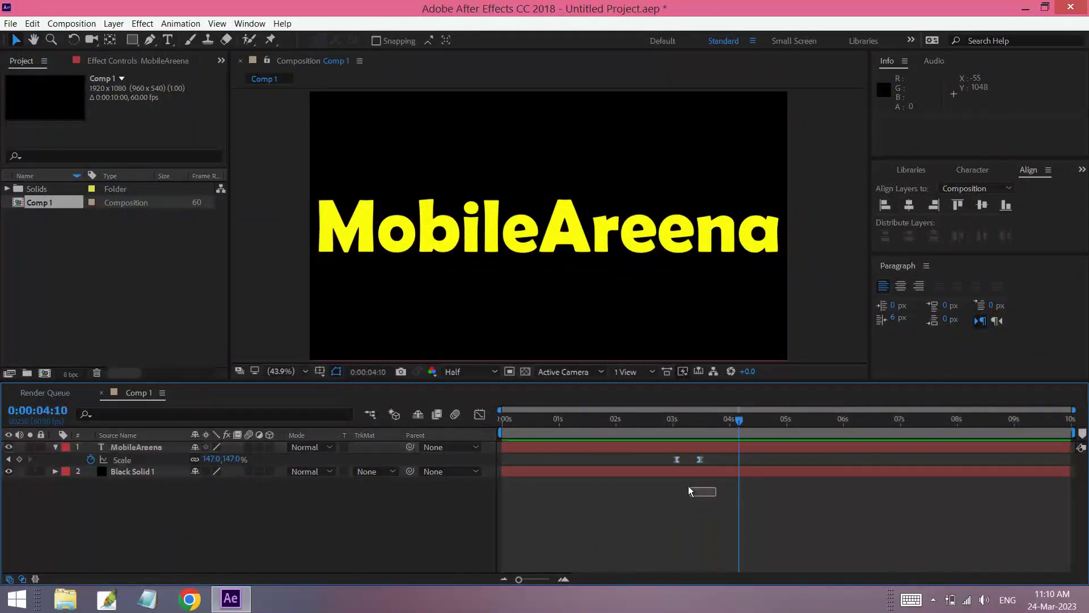
Step: Move both Scale keyframes earlier to 2:52 and preview from about 1.5 seconds
{"action": "left_click_drag", "start_coordinate": [677, 460], "coordinate": [665, 458]}
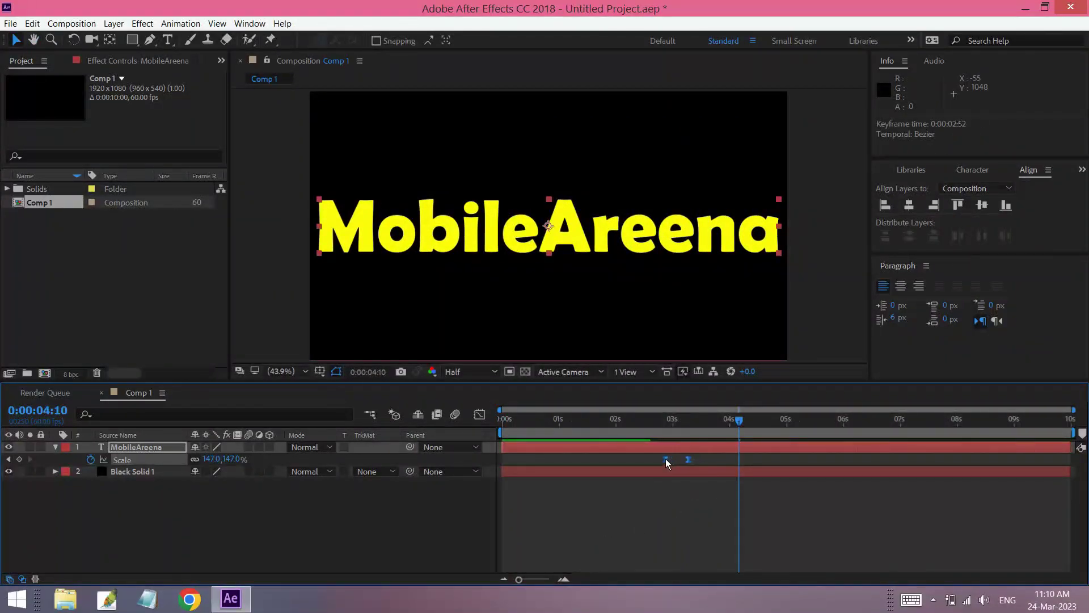
{"action": "left_click", "coordinate": [594, 419]}
{"action": "key", "text": "space"}
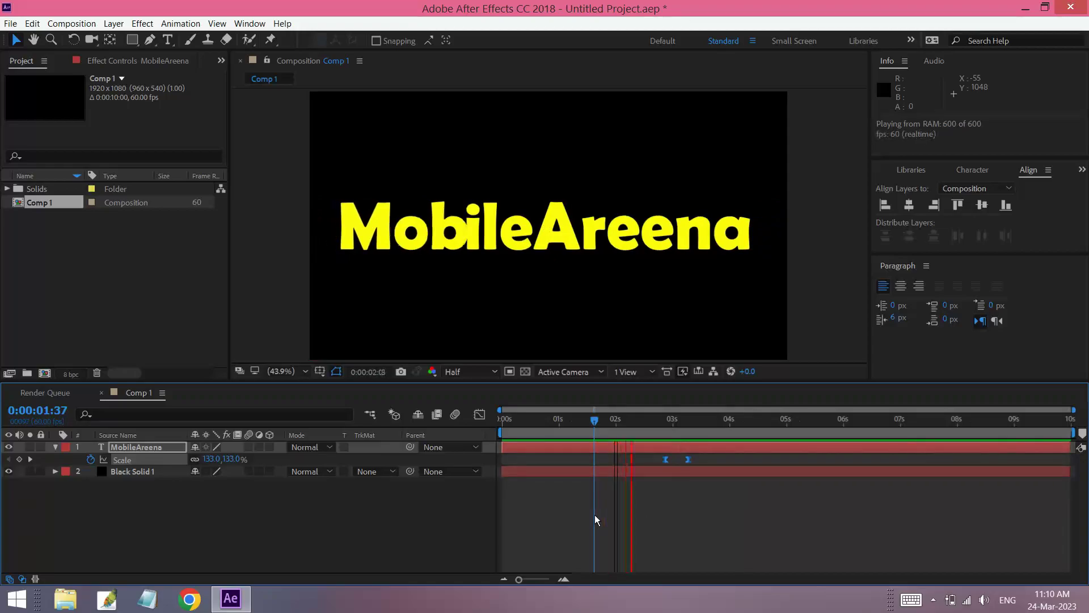
{"action": "key", "text": "space"}
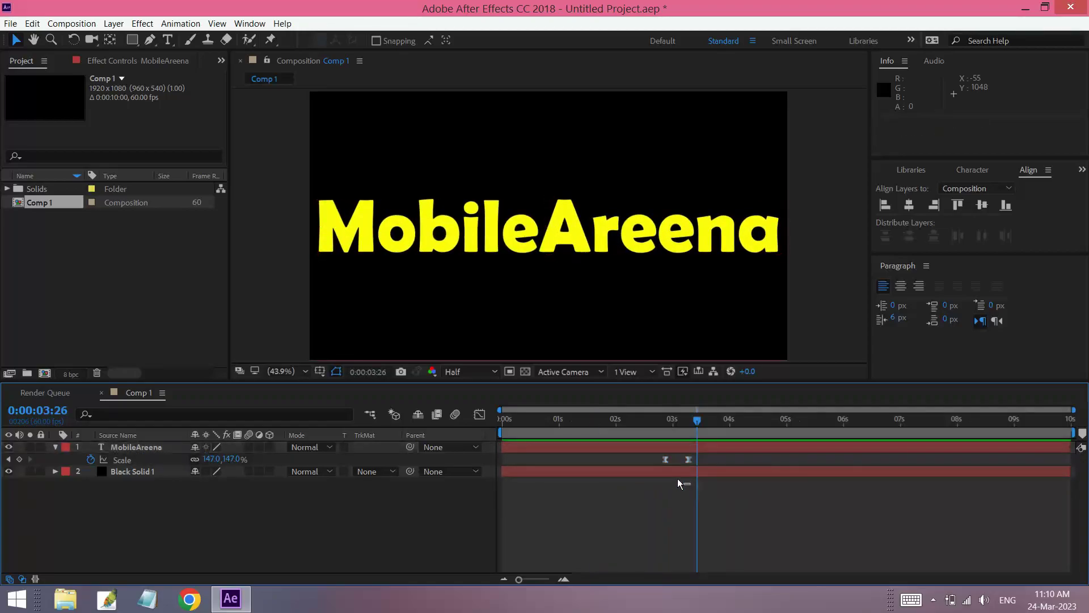
Step: Shift both Scale keyframes further to 2:39 and preview from about 2 seconds
{"action": "left_click_drag", "start_coordinate": [665, 461], "coordinate": [653, 461]}
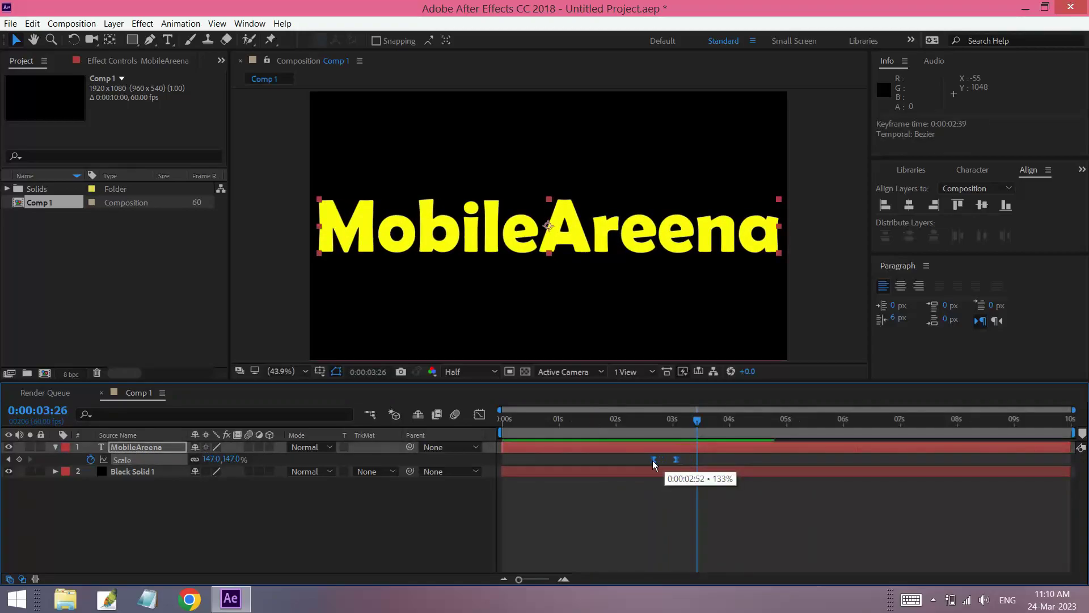
{"action": "left_click", "coordinate": [622, 425]}
{"action": "key", "text": "space"}
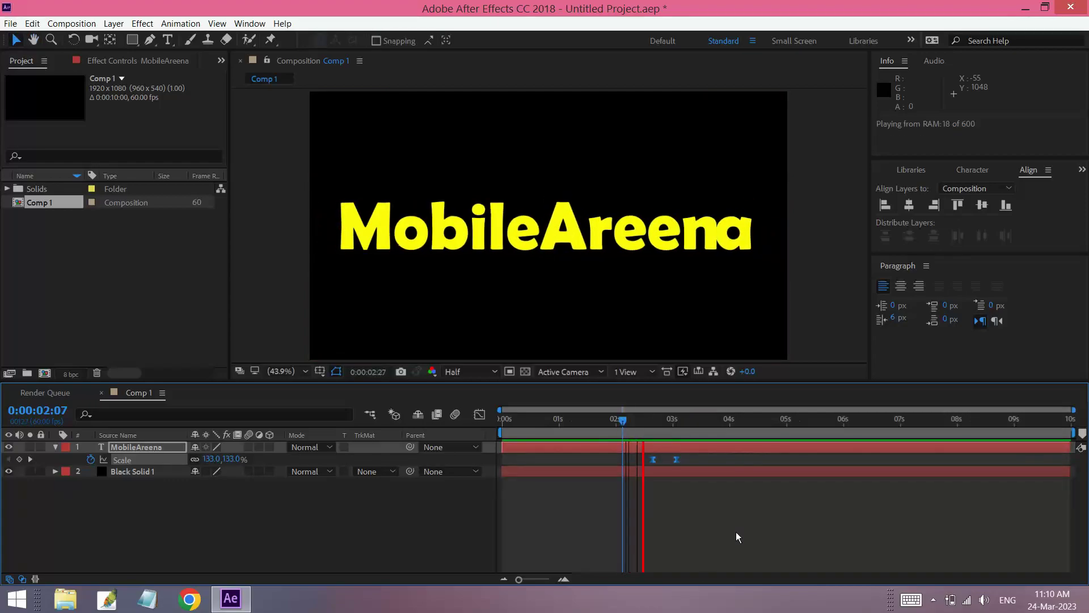
{"action": "key", "text": "space"}
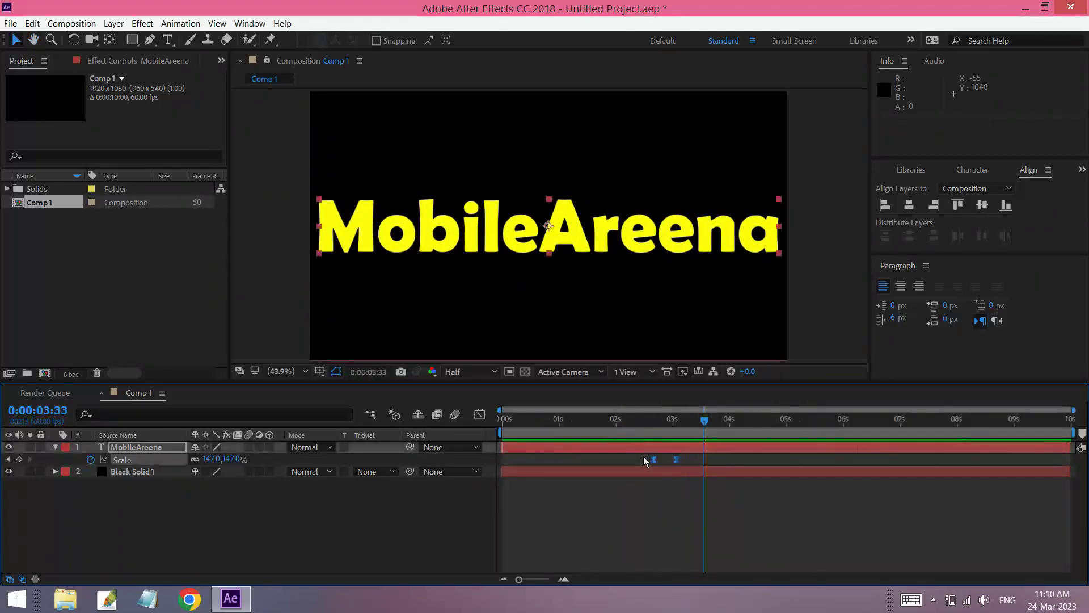
{"action": "left_click", "coordinate": [483, 416]}
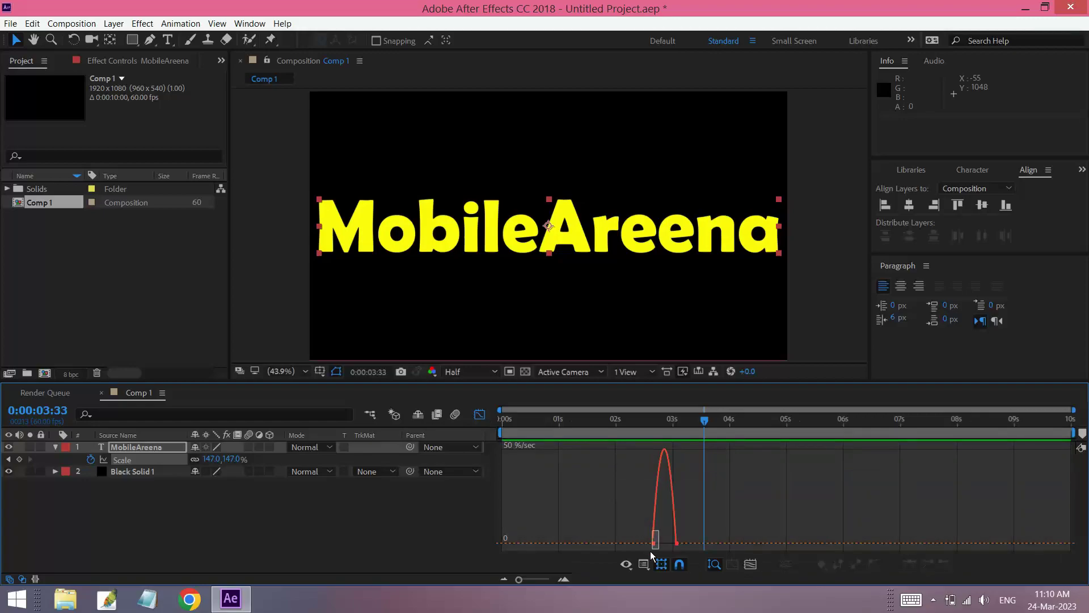
Step: Lengthen the first Scale keyframe's influence so speed peaks near 123.46 %/sec, then preview
{"action": "left_click_drag", "start_coordinate": [657, 543], "coordinate": [669, 543]}
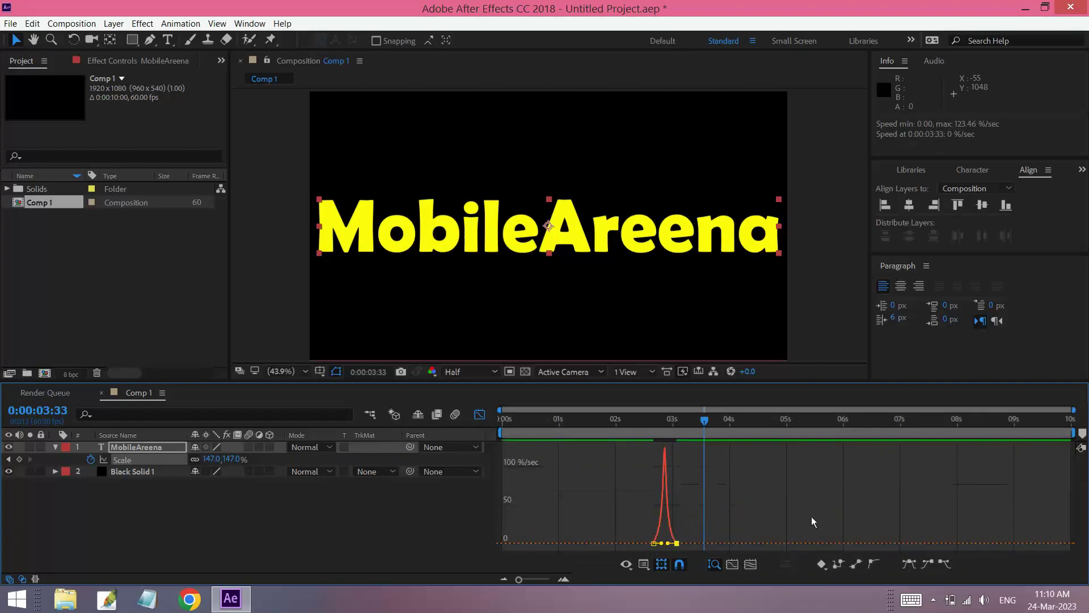
{"action": "left_click", "coordinate": [480, 415]}
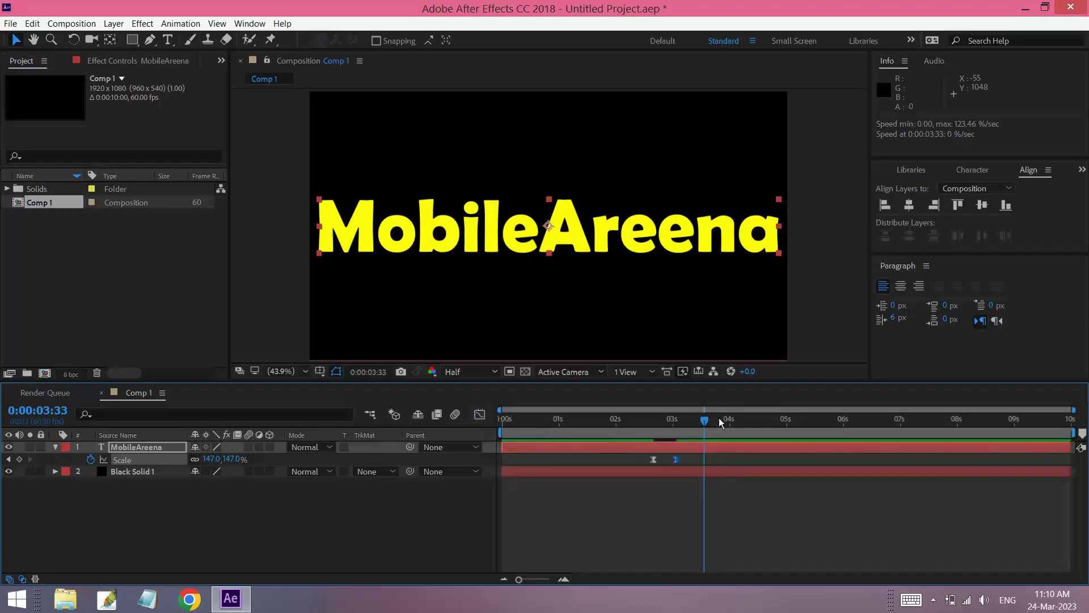
{"action": "key", "text": "Home"}
{"action": "key", "text": "space"}
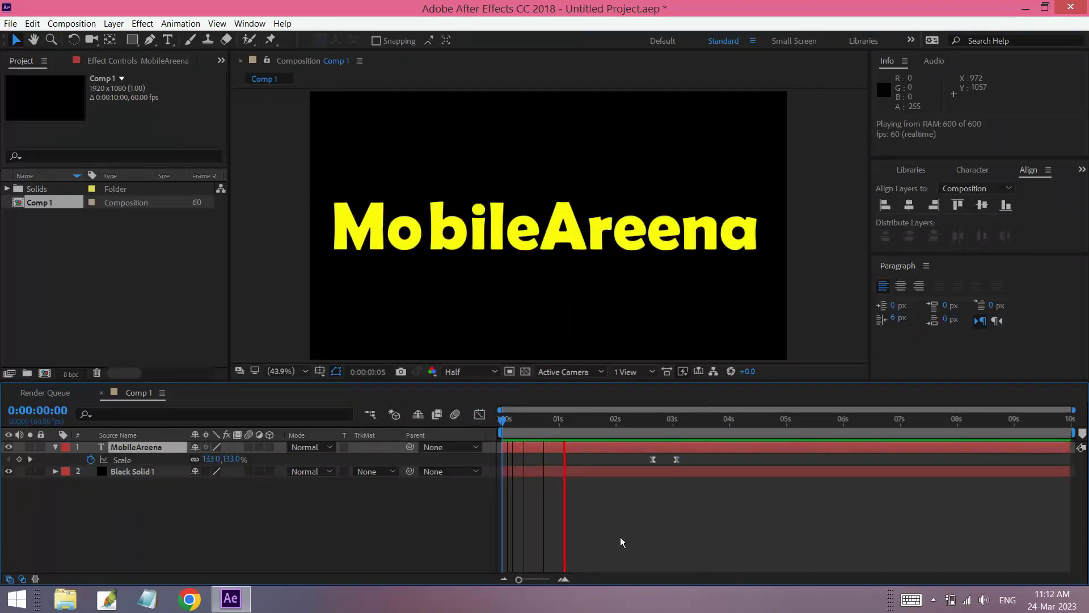
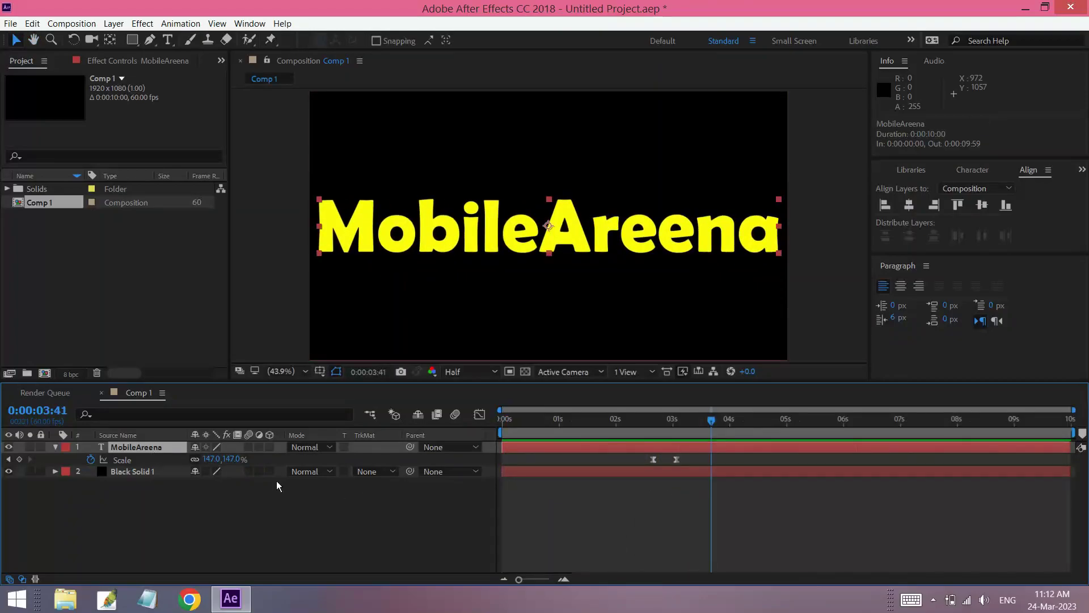
Step: Split the MobileAreena text layer at the current time and delete the split-off part
{"action": "left_click", "coordinate": [623, 498]}
{"action": "left_click", "coordinate": [612, 452]}
{"action": "key", "text": "u"}
{"action": "key", "text": "u"}
{"action": "key", "text": "u"}
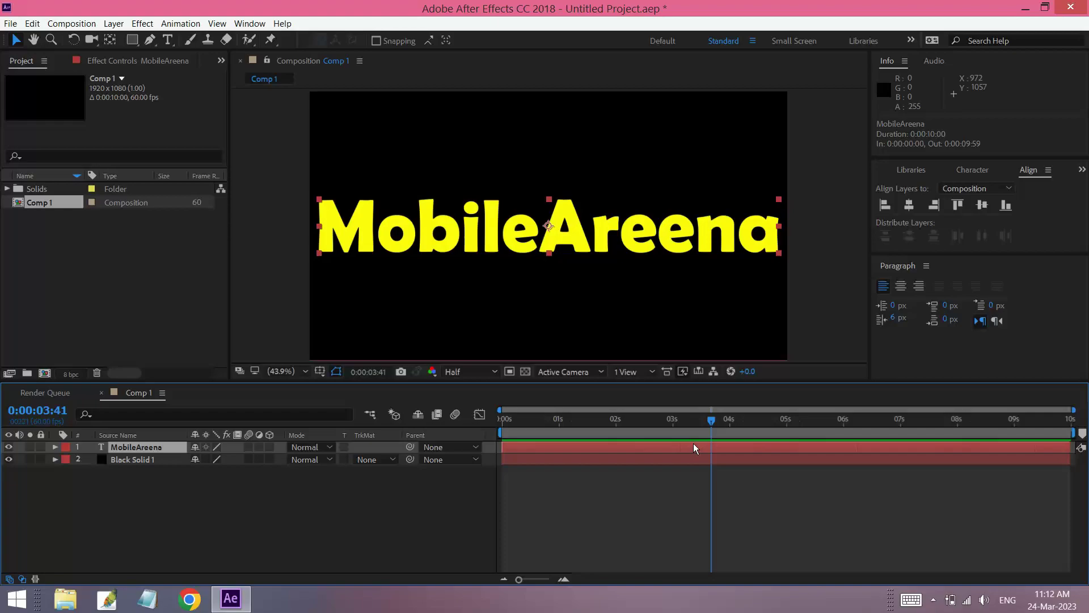
{"action": "key", "text": "ctrl+shift+d"}
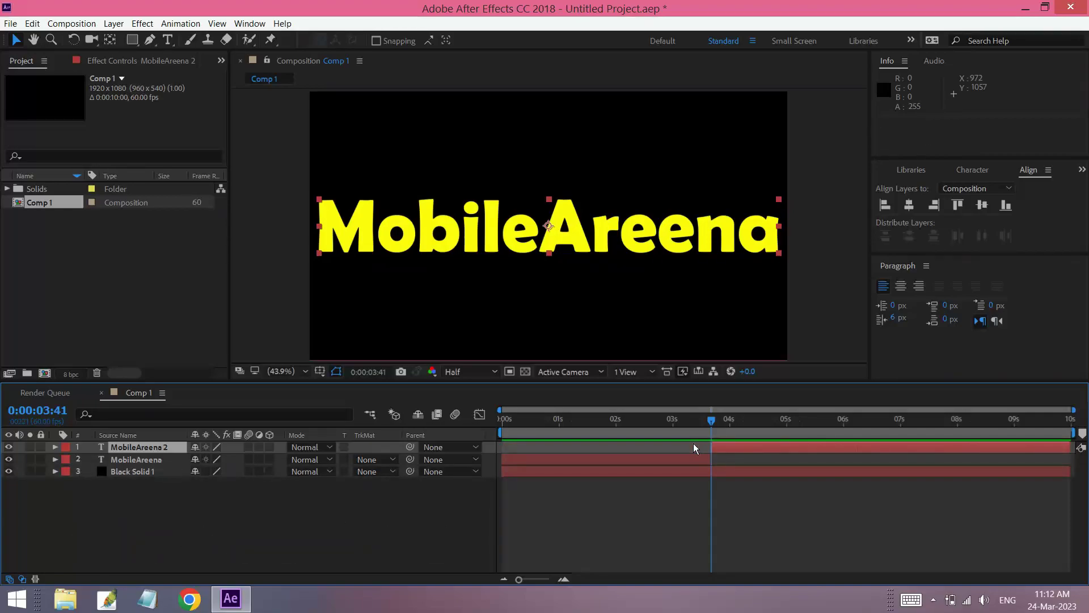
{"action": "left_click", "coordinate": [746, 449]}
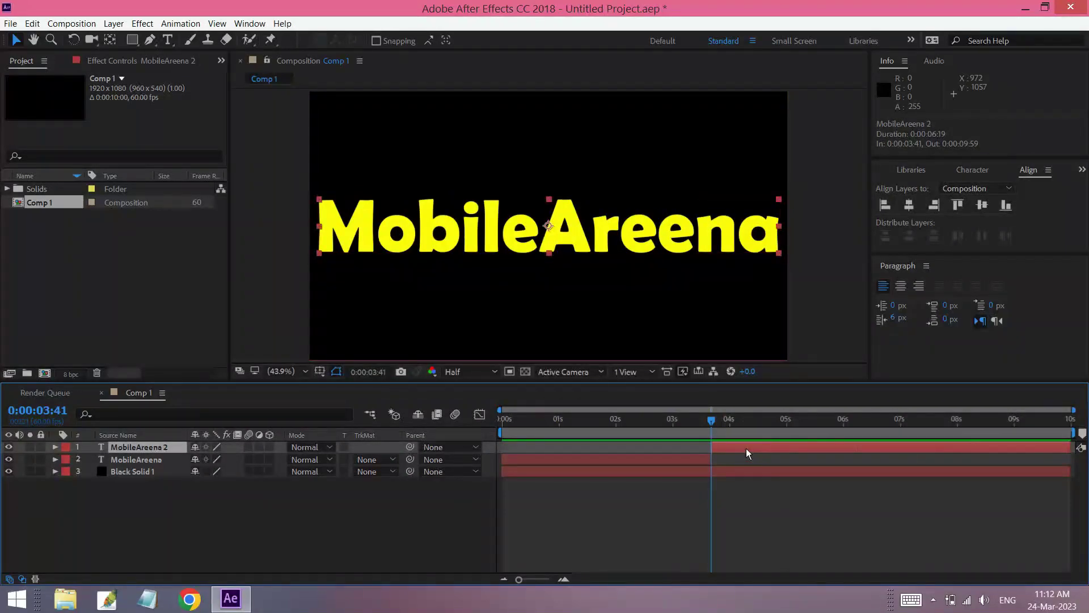
{"action": "key", "text": "Delete"}
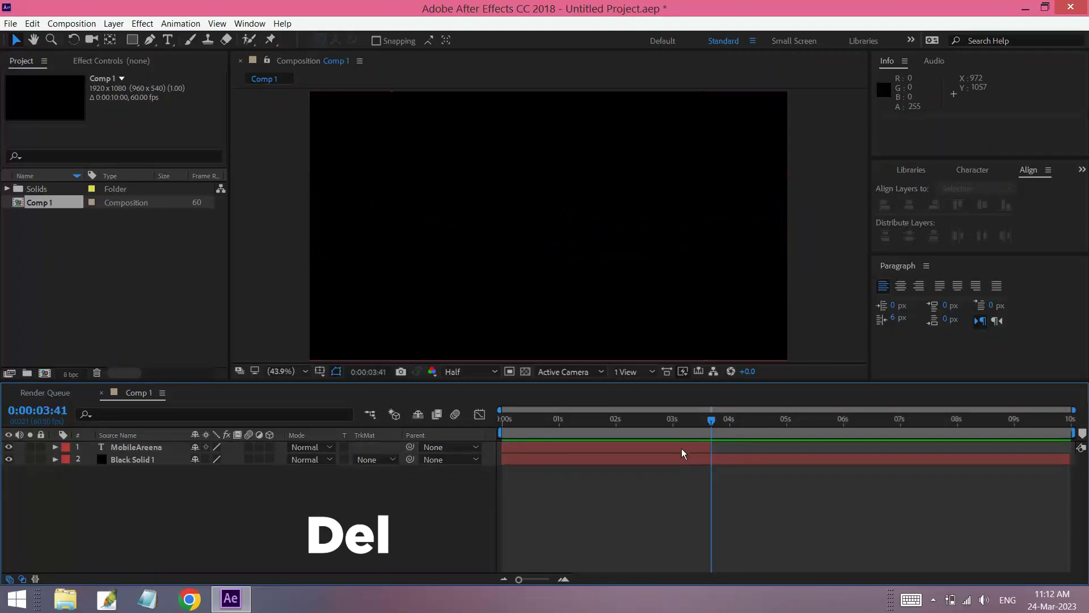
Step: Duplicate MobileAreena, move the copy after the original, and time-reverse it
{"action": "left_click", "coordinate": [682, 448]}
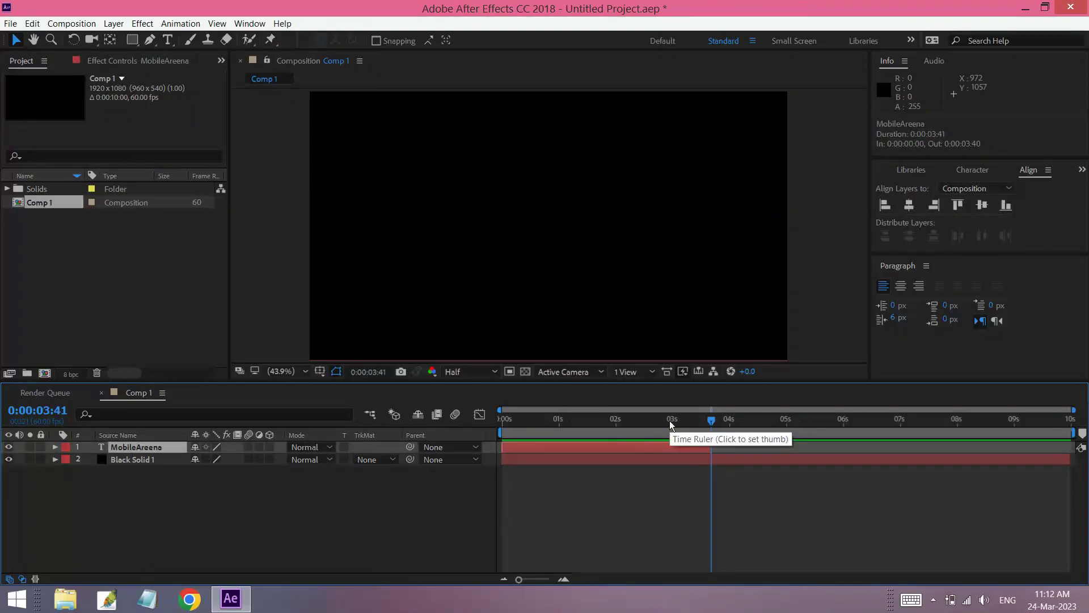
{"action": "key", "text": "ctrl+d"}
{"action": "left_click_drag", "start_coordinate": [644, 447], "coordinate": [830, 444]}
{"action": "right_click", "coordinate": [793, 443]}
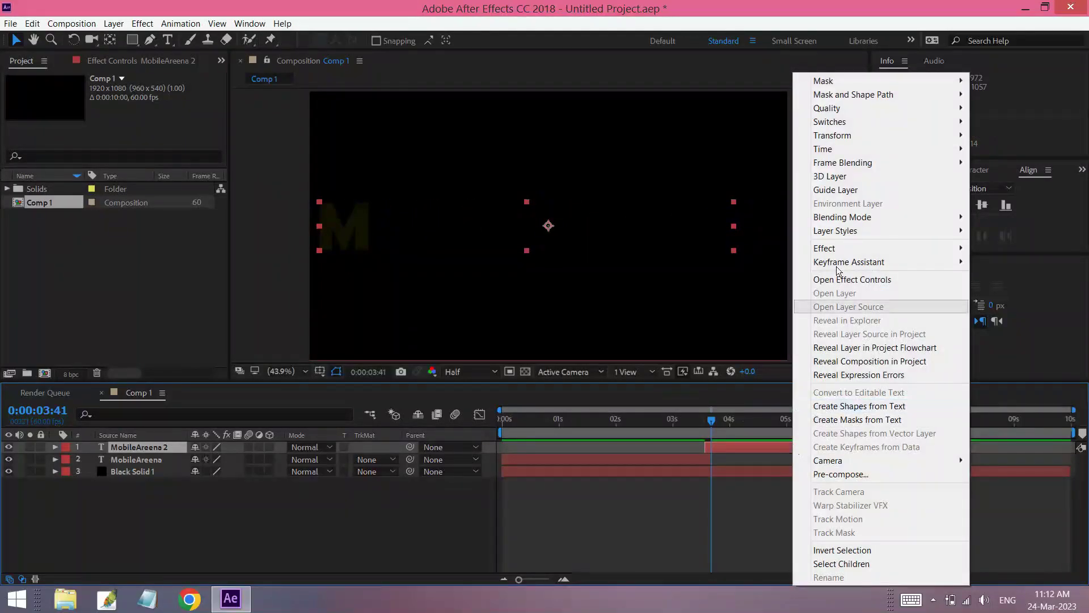
{"action": "mouse_move", "coordinate": [839, 152]}
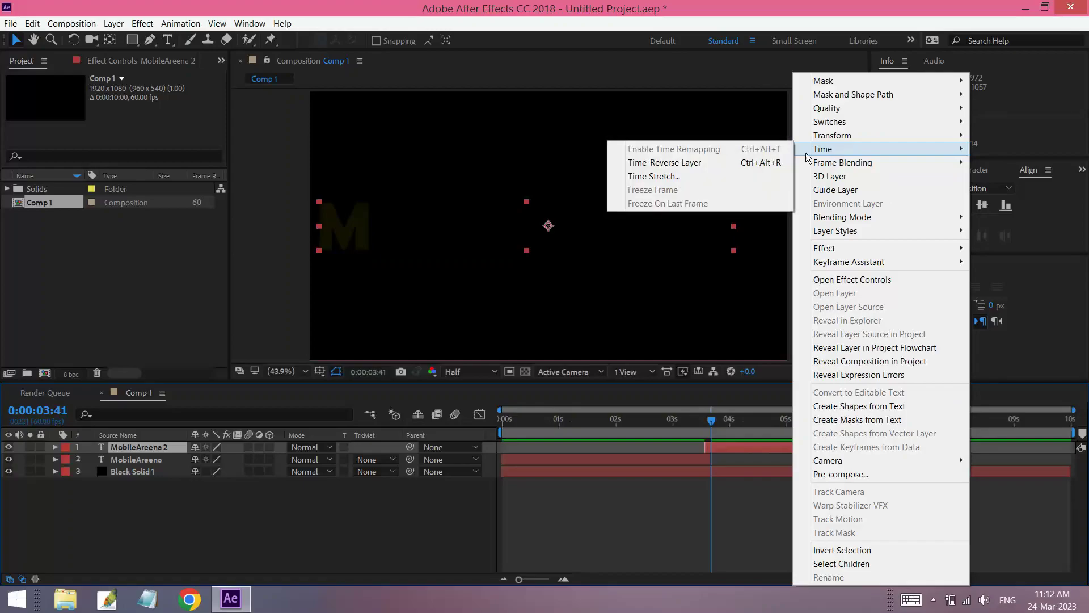
{"action": "left_click", "coordinate": [709, 164]}
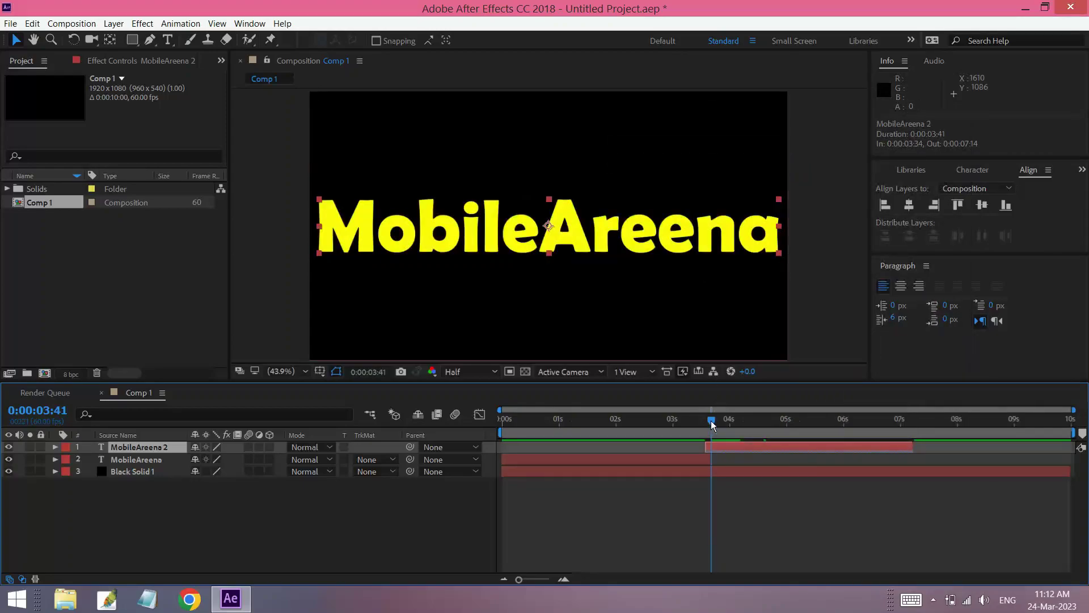
{"action": "left_click_drag", "start_coordinate": [711, 421], "coordinate": [487, 419]}
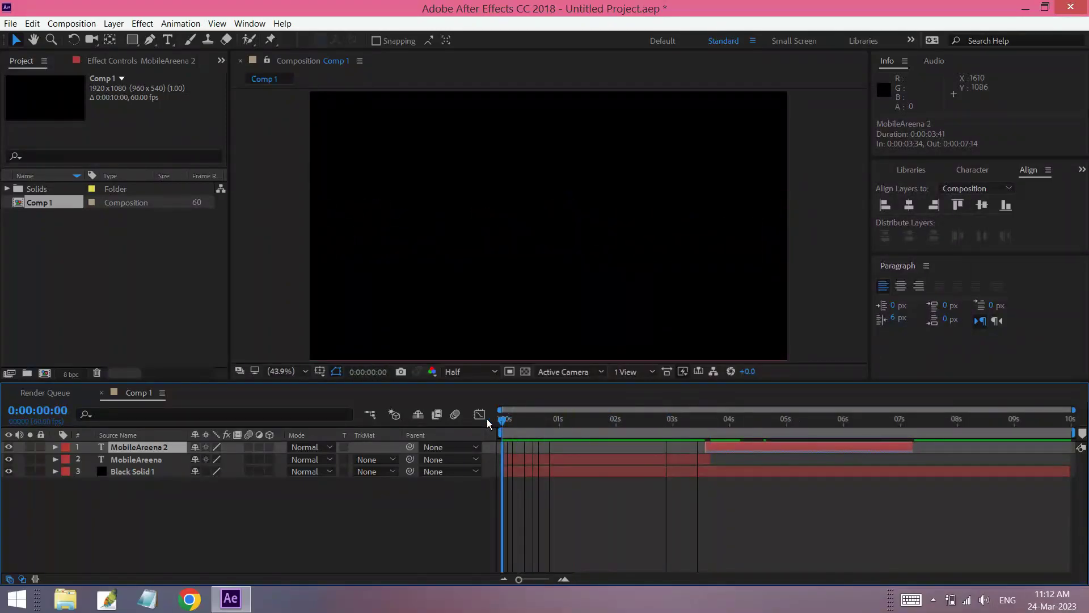
Step: Preview the animation, launch Media Encoder, and add Comp 1 to its queue
{"action": "key", "text": "space"}
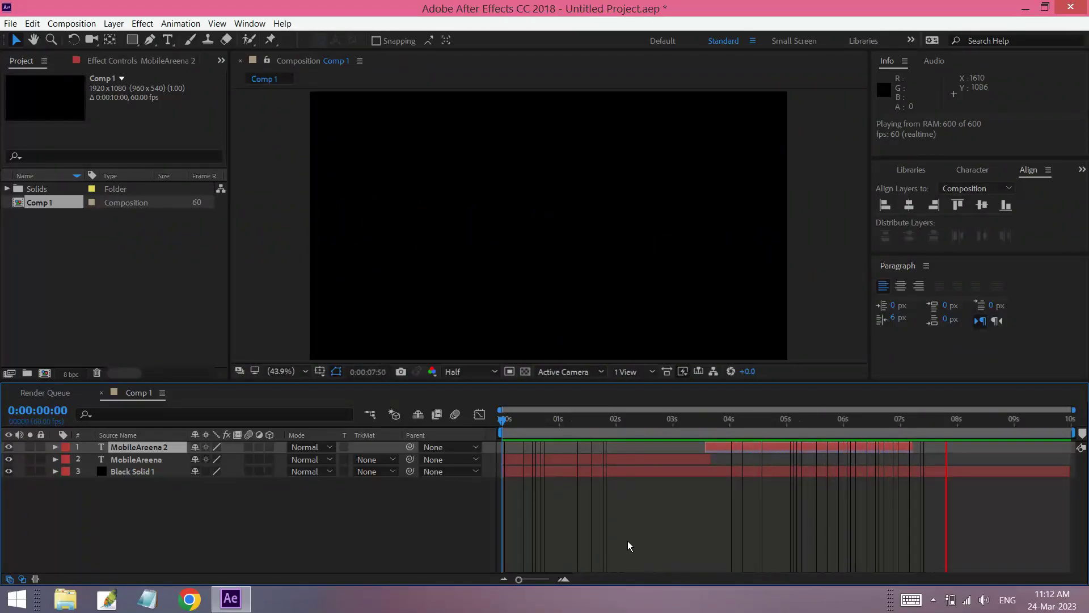
{"action": "key", "text": "space"}
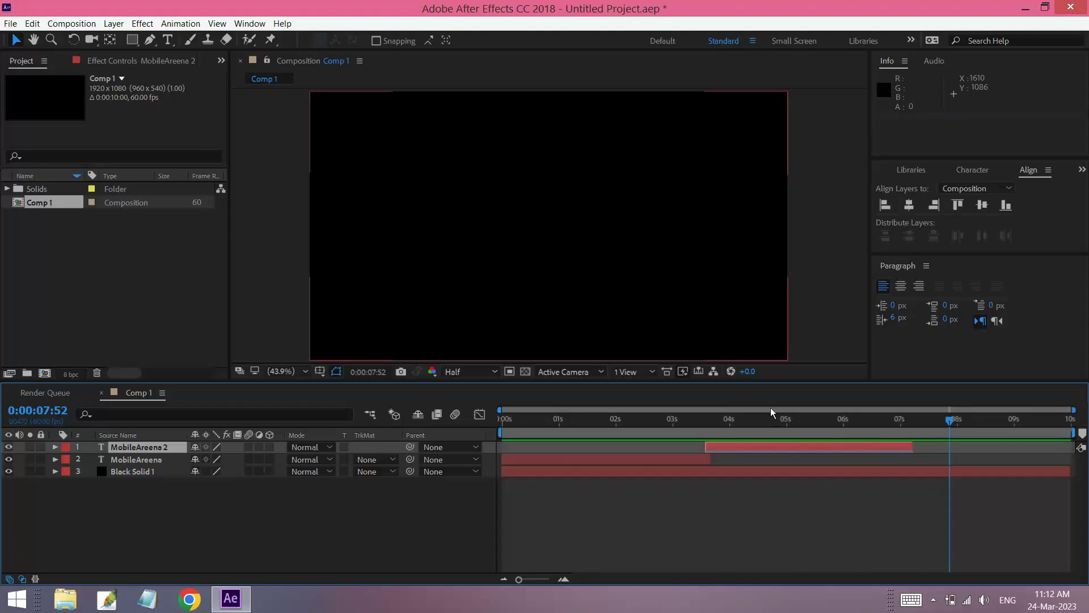
{"action": "left_click", "coordinate": [1025, 11]}
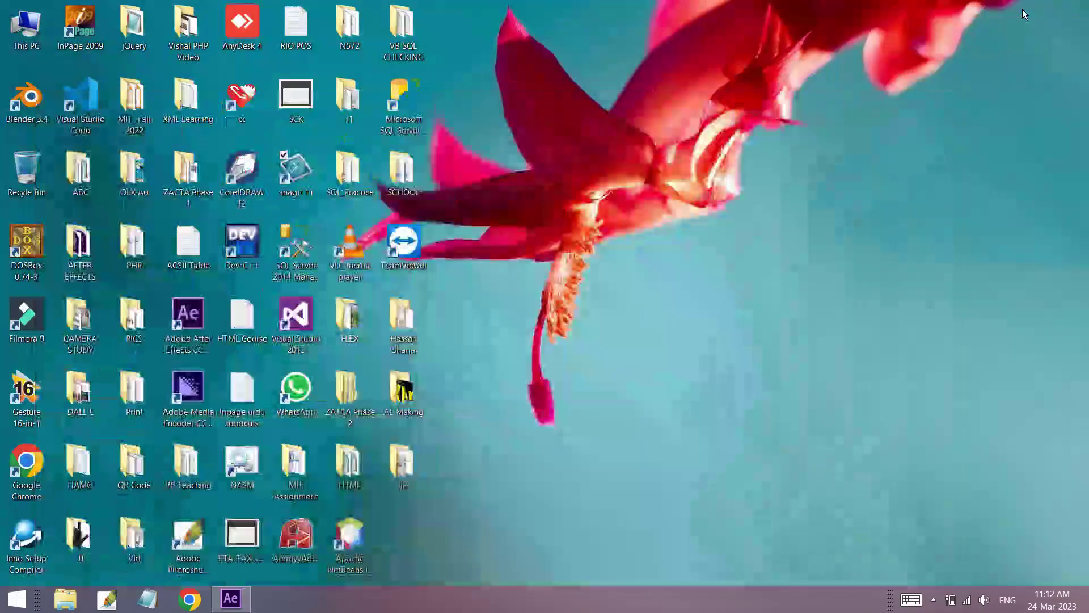
{"action": "left_click", "coordinate": [206, 390]}
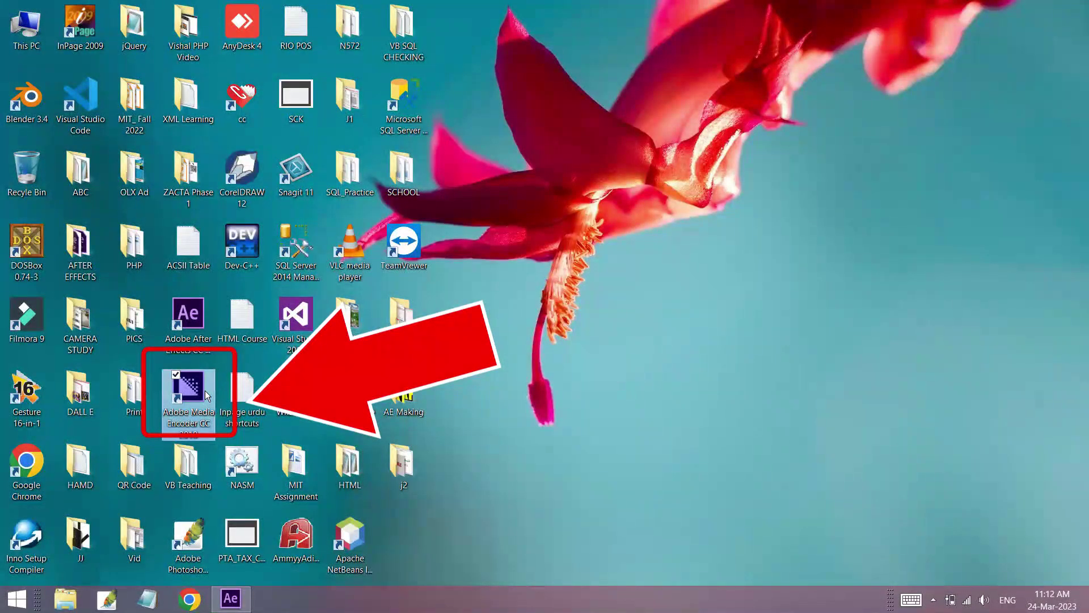
{"action": "left_click", "coordinate": [230, 598]}
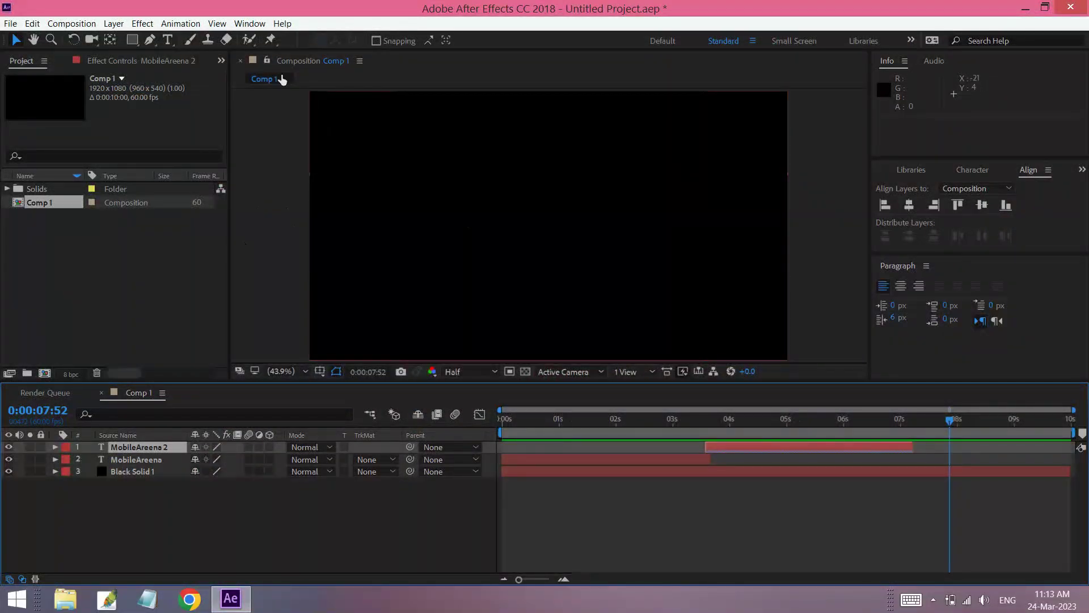
{"action": "left_click", "coordinate": [85, 23]}
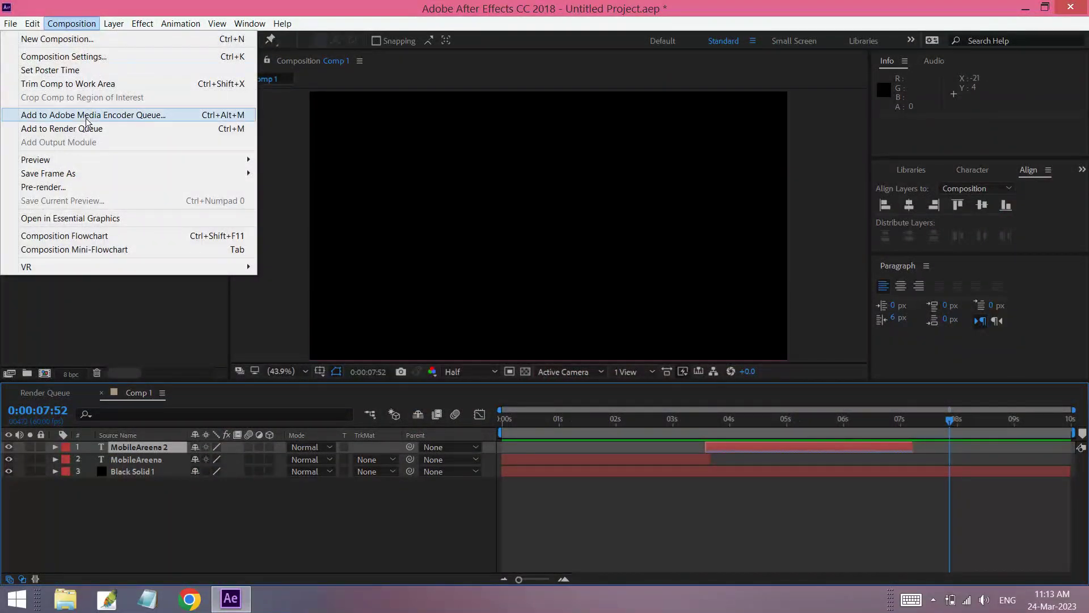
{"action": "left_click", "coordinate": [131, 118]}
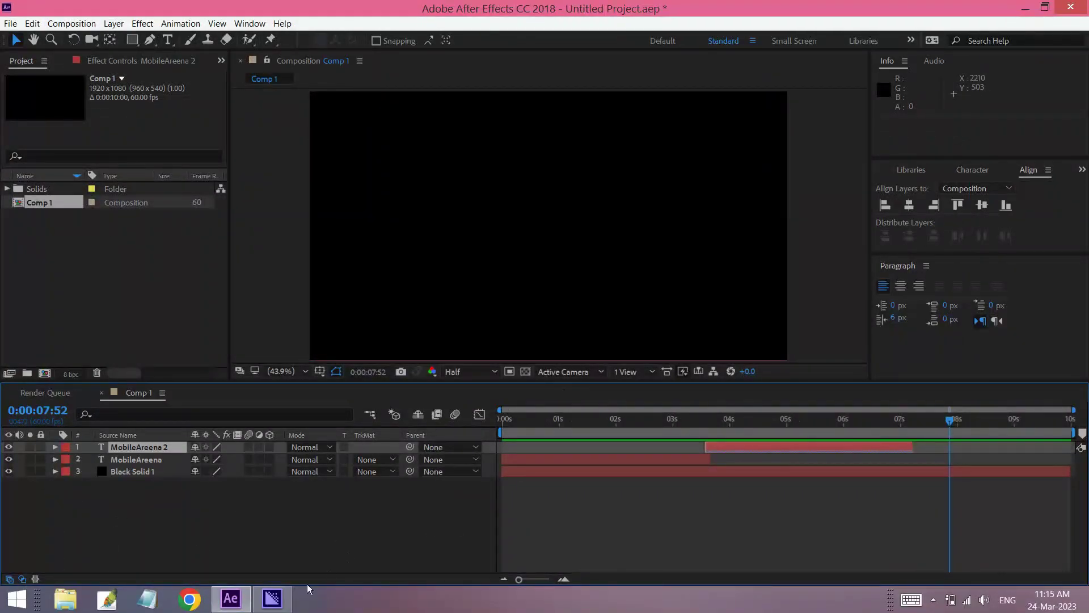
Step: Set Comp 1's output file to Final2 in the Desktop AE Making folder
{"action": "left_click", "coordinate": [288, 603]}
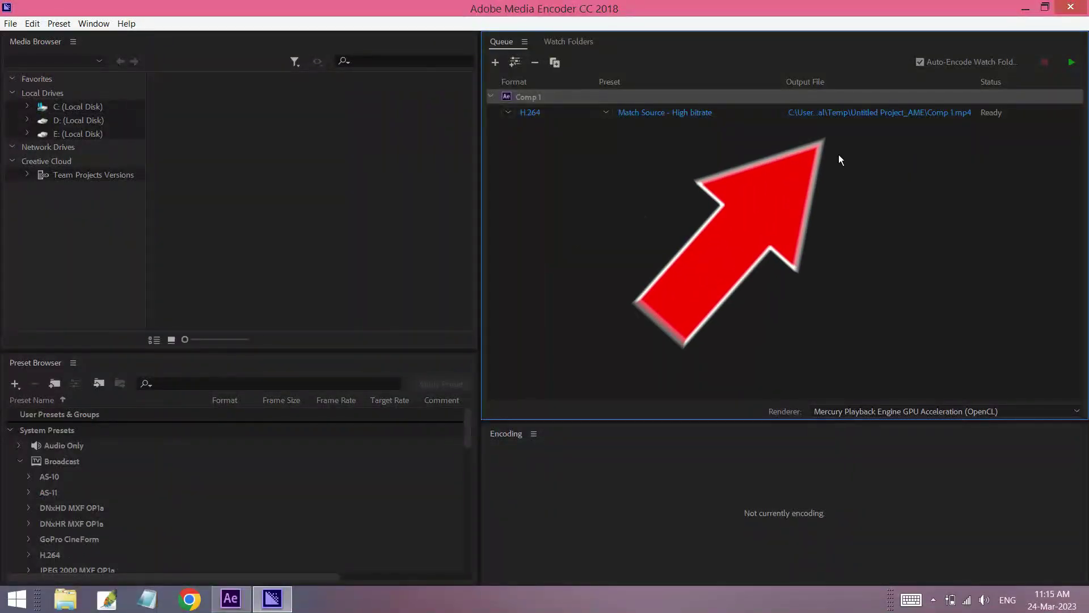
{"action": "left_click", "coordinate": [875, 113]}
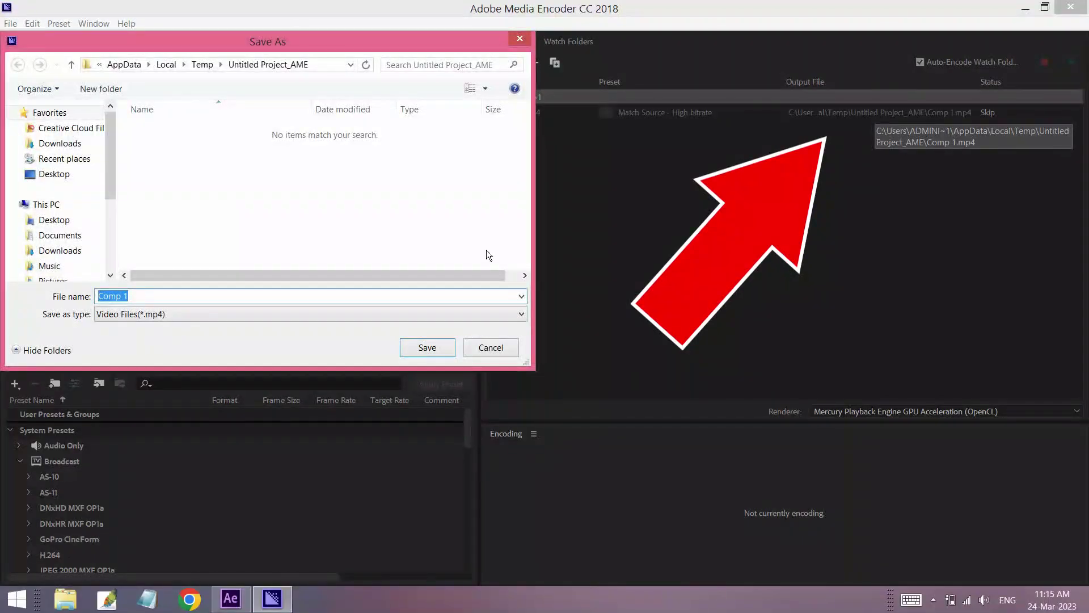
{"action": "left_click", "coordinate": [54, 220]}
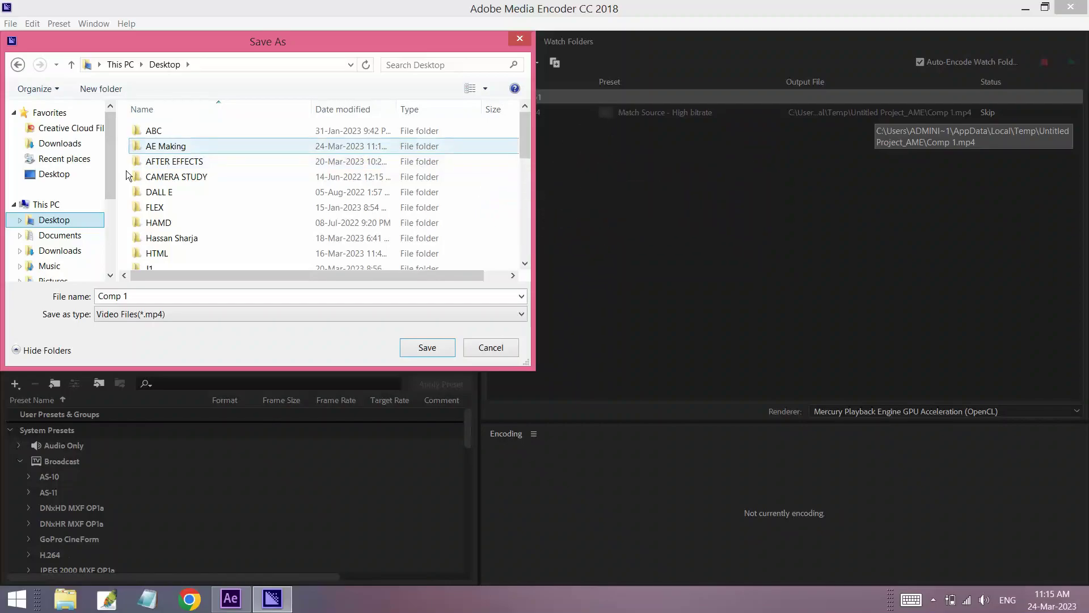
{"action": "double_click", "coordinate": [166, 145]}
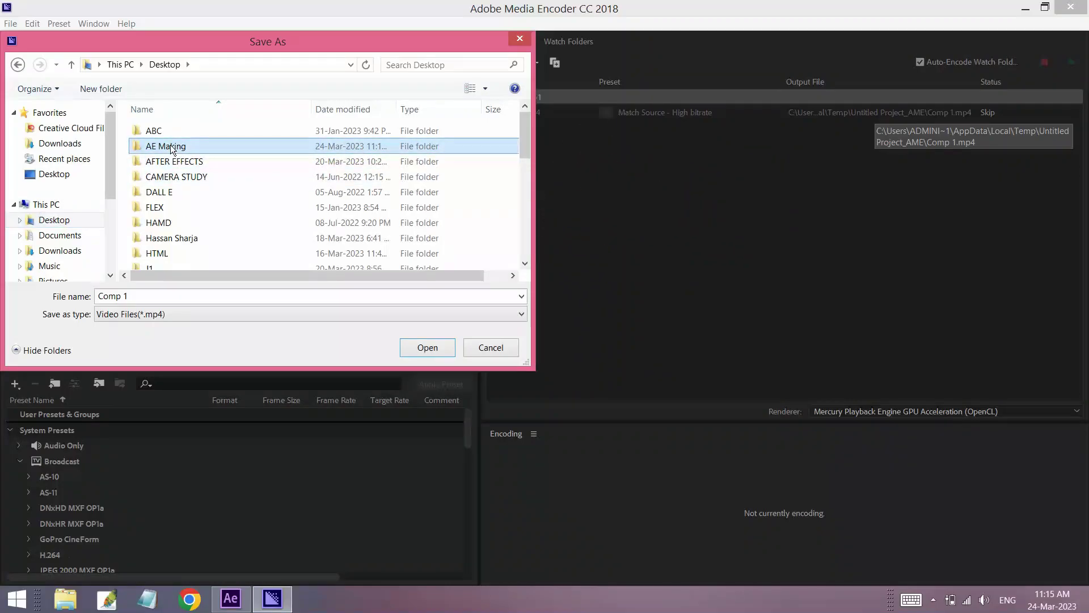
{"action": "left_click", "coordinate": [157, 297]}
{"action": "type", "text": "Final"}
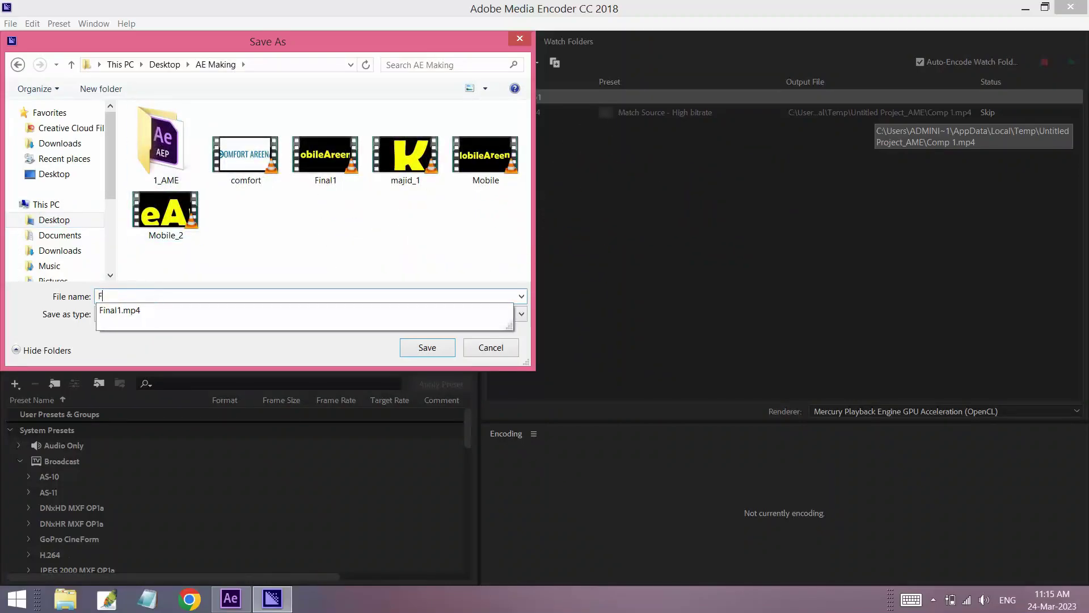
{"action": "type", "text": "2"}
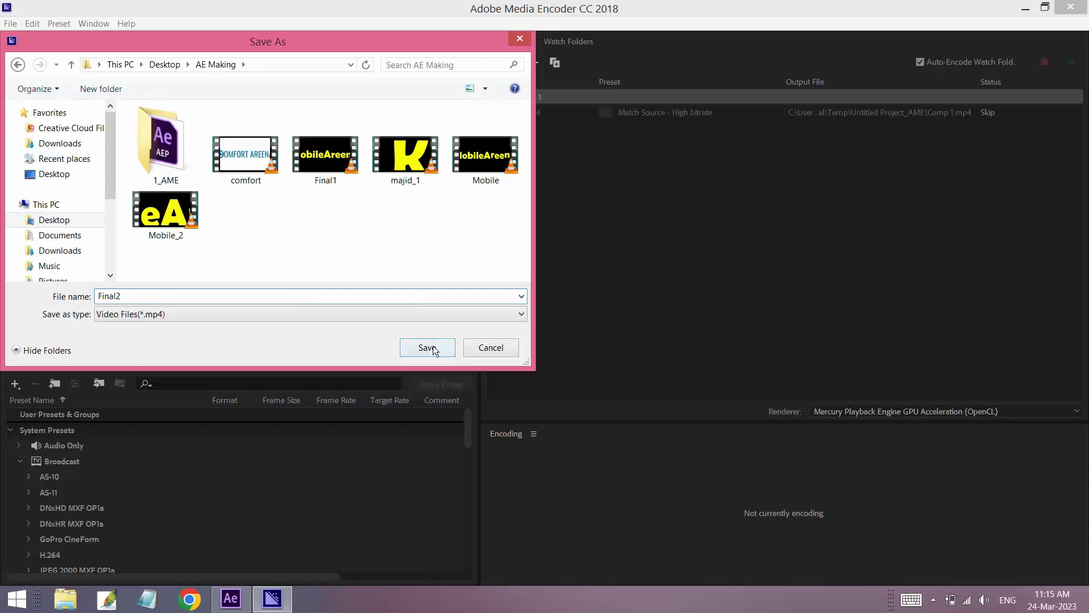
{"action": "left_click", "coordinate": [431, 347]}
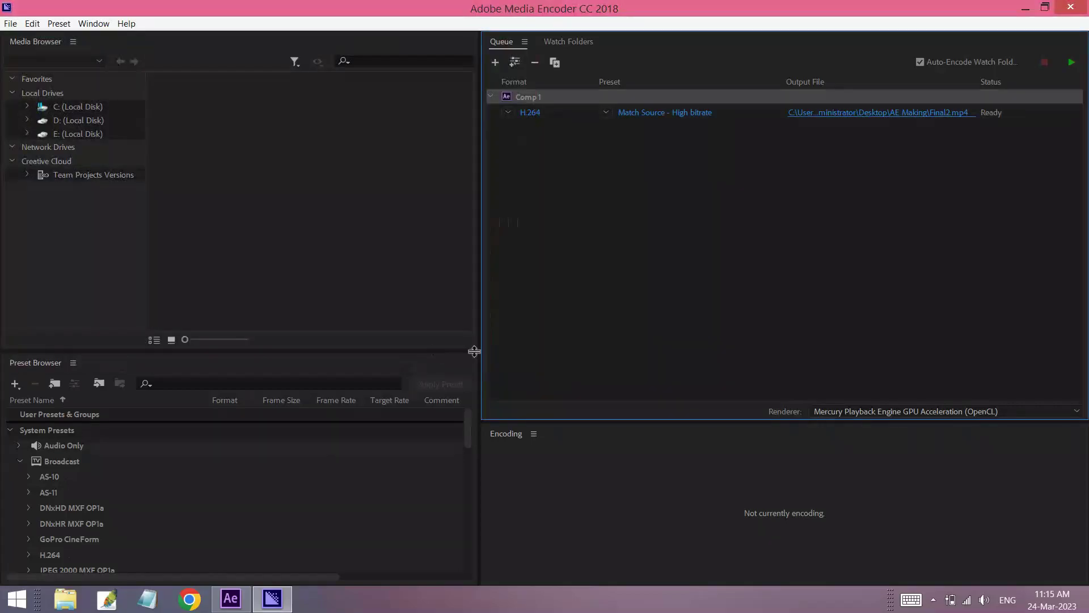
Step: Start the queue to render Final2.mp4, then minimize Media Encoder once done
{"action": "left_click", "coordinate": [770, 116]}
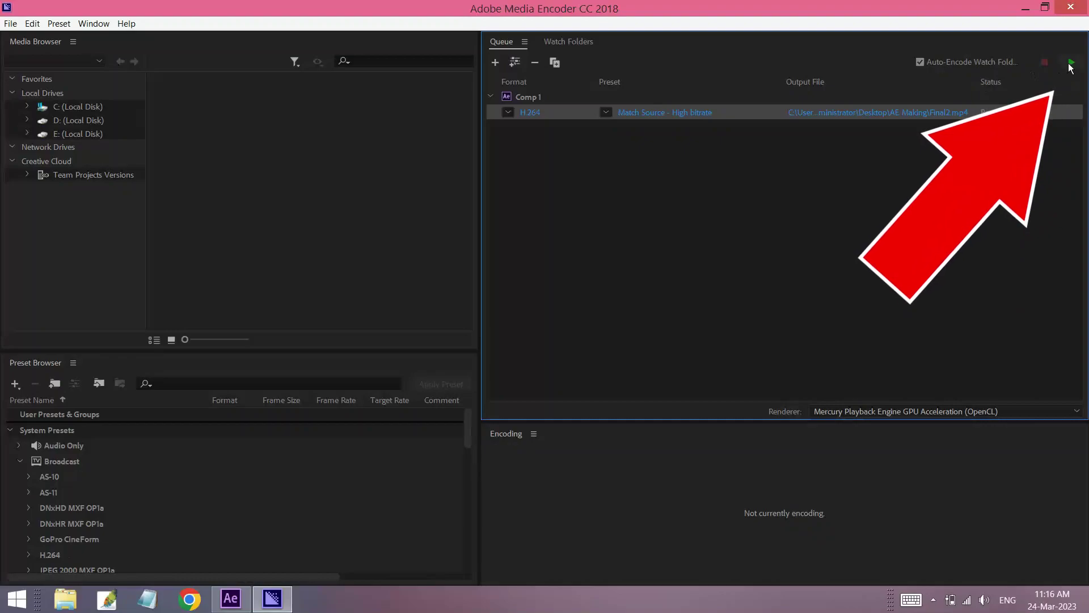
{"action": "left_click", "coordinate": [1070, 65]}
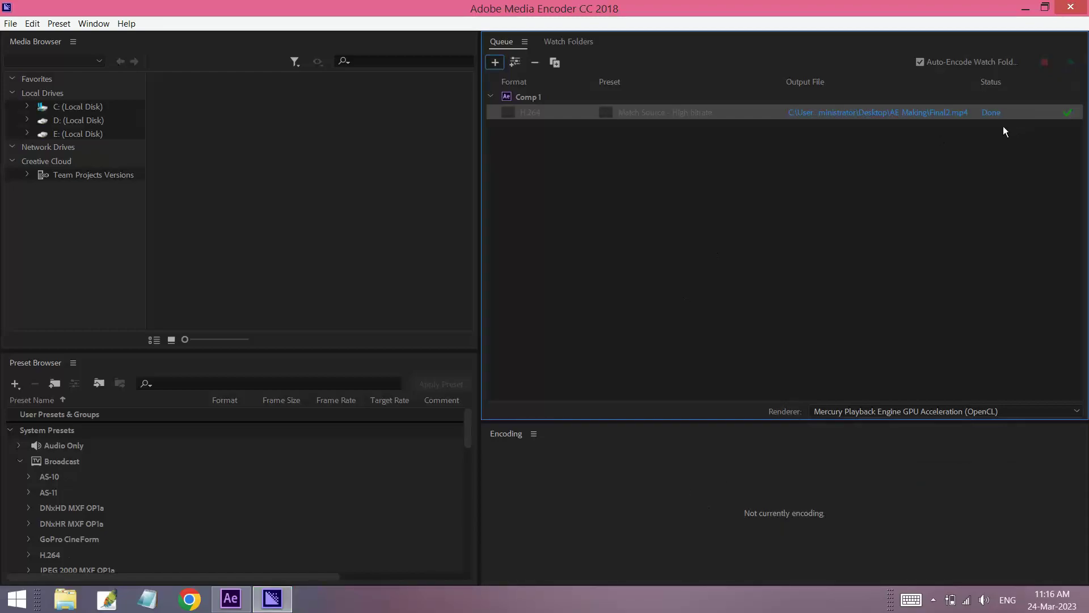
{"action": "left_click", "coordinate": [1024, 9]}
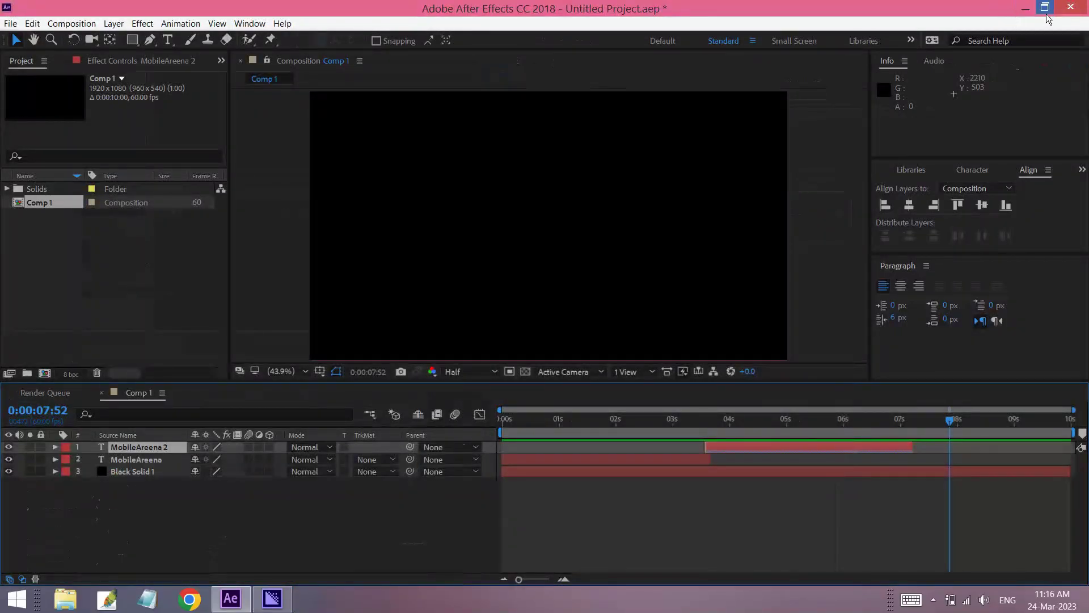
Step: Open the Desktop AE Making folder and play the exported Final2 video
{"action": "left_click", "coordinate": [1026, 10]}
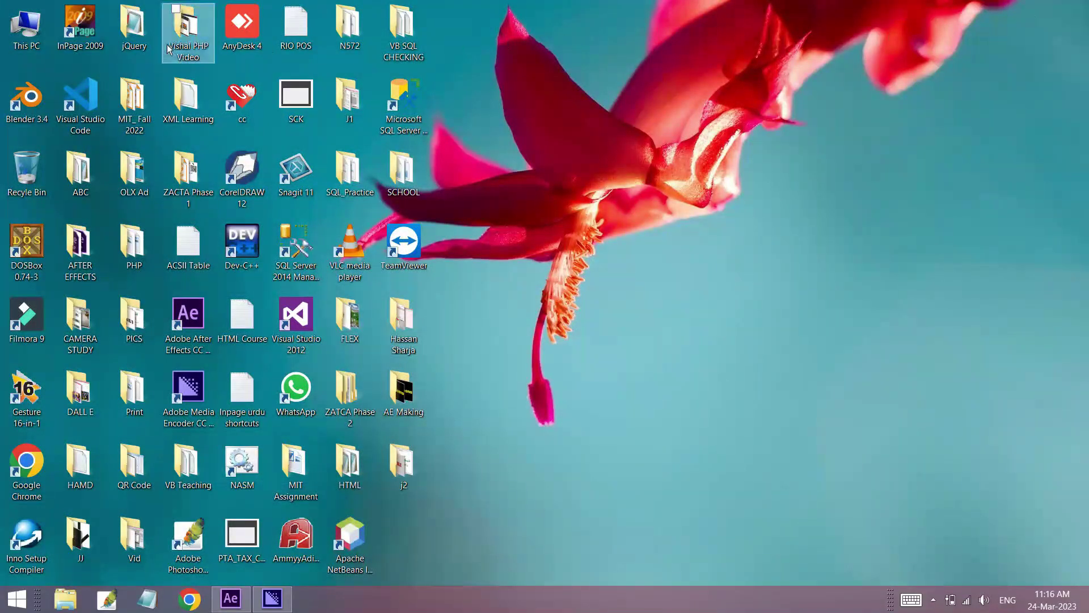
{"action": "double_click", "coordinate": [188, 26]}
{"action": "left_click", "coordinate": [474, 131]}
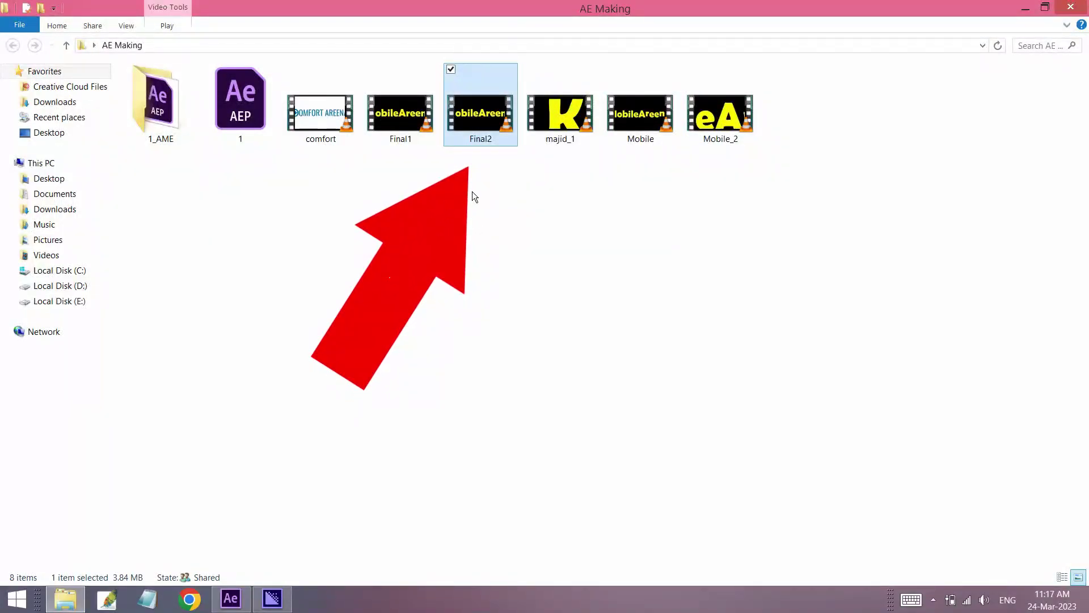
{"action": "double_click", "coordinate": [462, 119]}
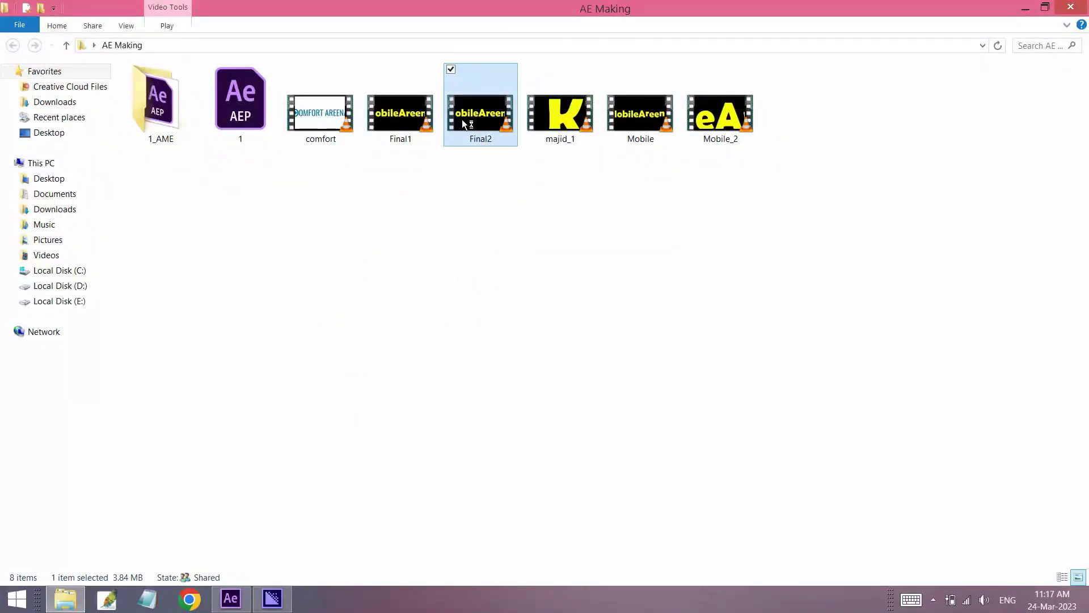